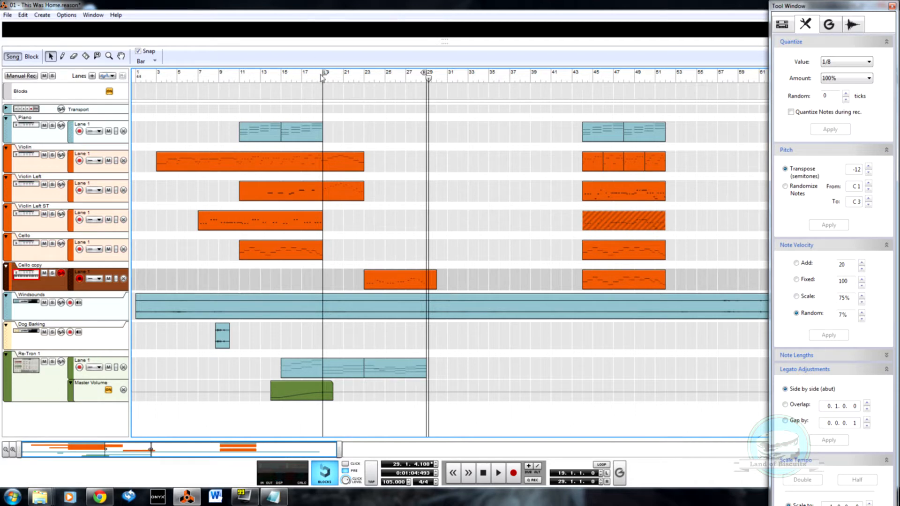
- Set the left locator to bar 1 and the right locator to bar 52, and place the playhead at bar 23
{"action": "left_click_drag", "start_coordinate": [324, 74], "coordinate": [77, 83]}
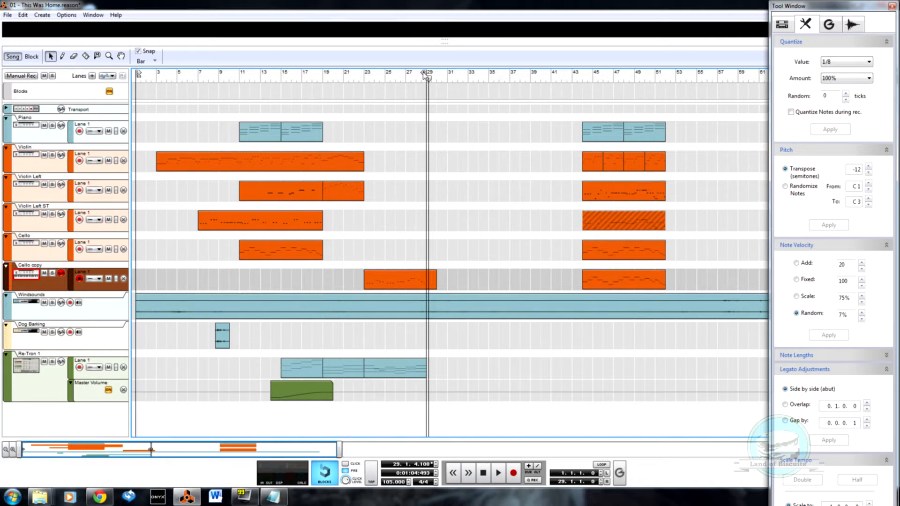
{"action": "left_click_drag", "start_coordinate": [425, 73], "coordinate": [662, 75]}
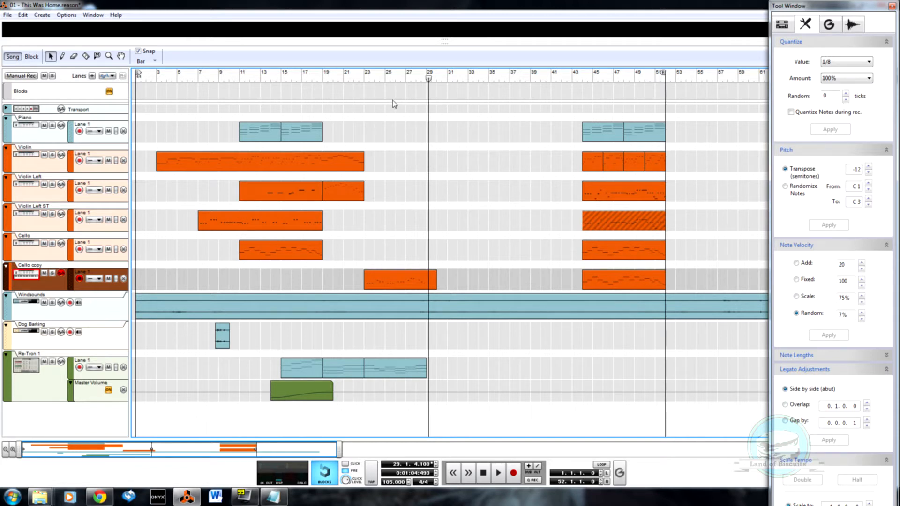
{"action": "left_click", "coordinate": [365, 81]}
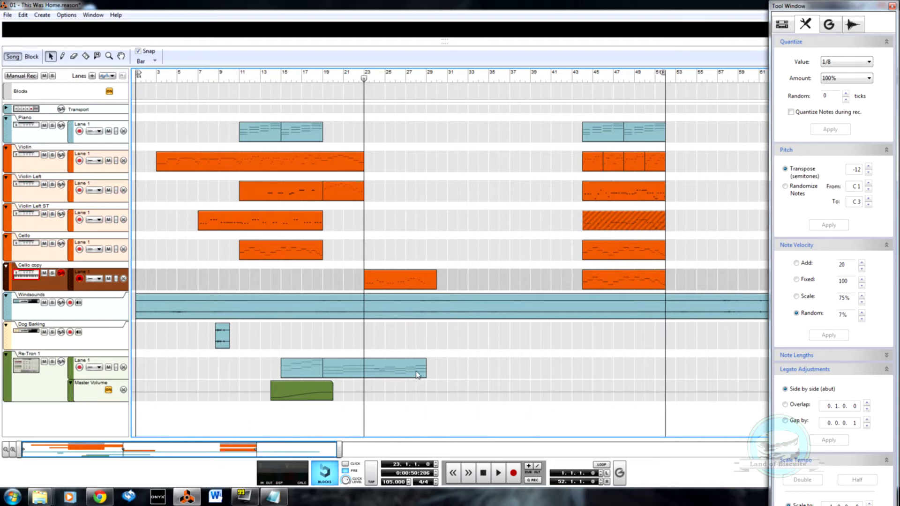
- Copy the last Re-Tron clip, starting at bar 23, onto the Violin Left ST lane at the same position
{"action": "key", "text": "r"}
{"action": "left_click_drag", "start_coordinate": [447, 377], "coordinate": [405, 224]}
{"action": "key", "text": "q"}
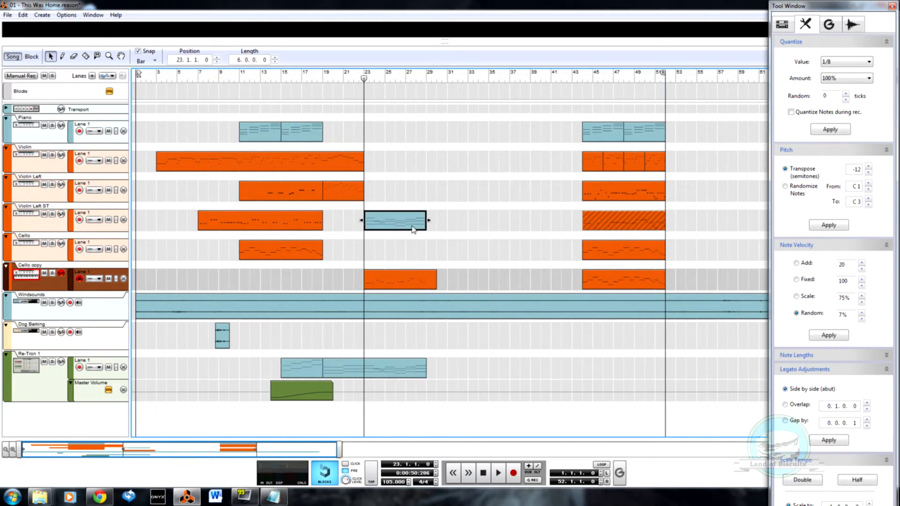
- Move the copied clip from the Violin Left ST lane to the Violin Left lane, keeping it at bar 23
{"action": "double_click", "coordinate": [412, 230]}
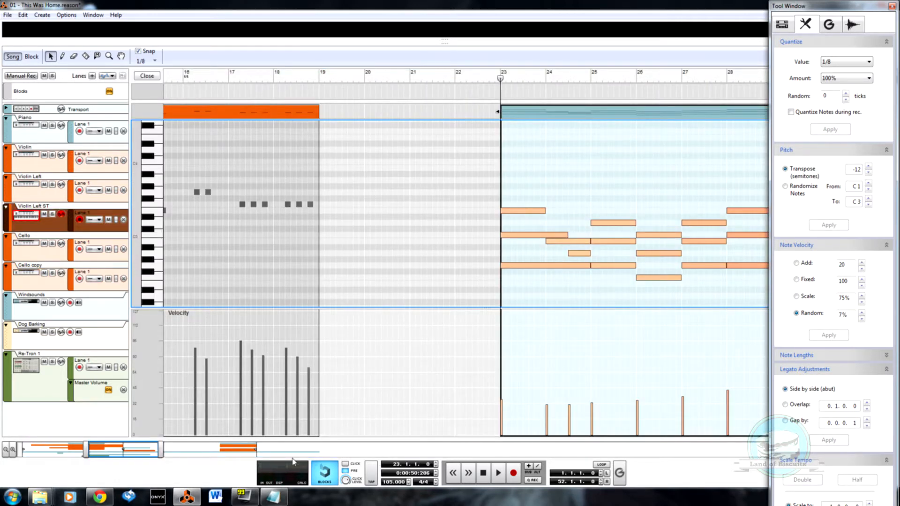
{"action": "left_click_drag", "start_coordinate": [130, 449], "coordinate": [131, 449]}
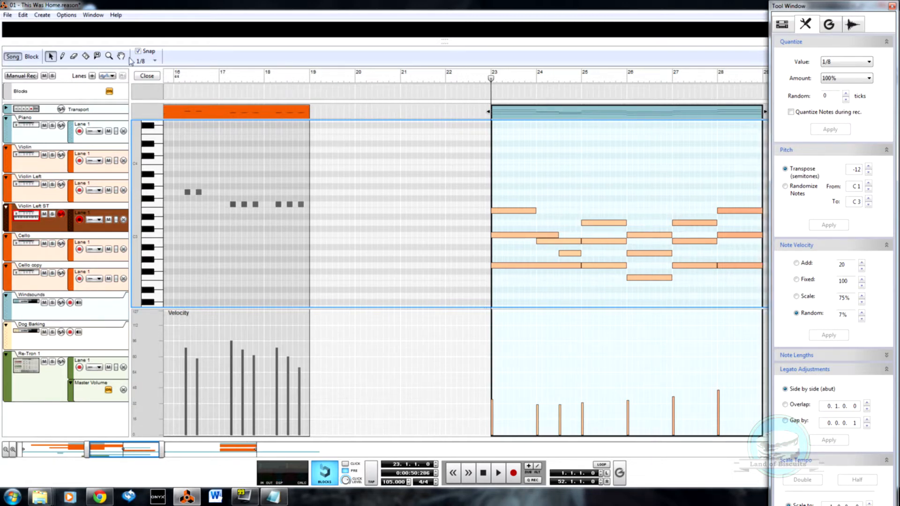
{"action": "left_click", "coordinate": [147, 76]}
{"action": "left_click_drag", "start_coordinate": [239, 209], "coordinate": [239, 200]}
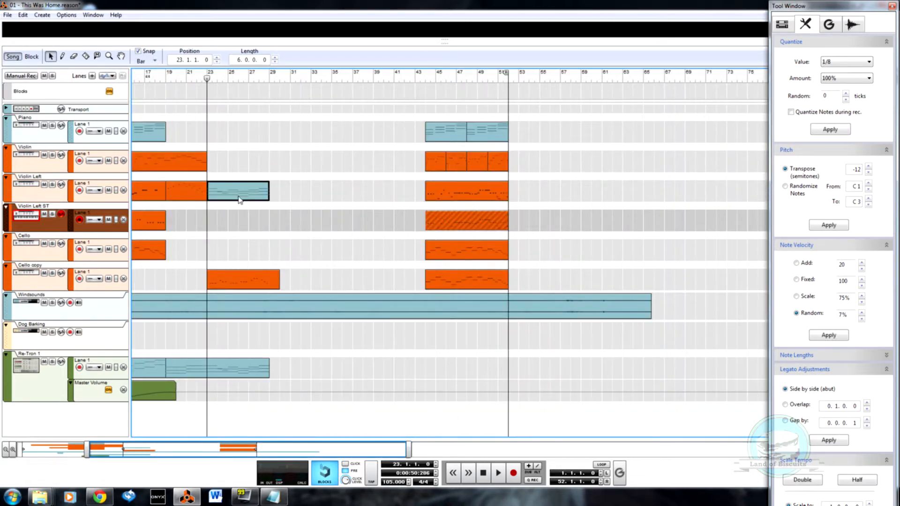
- Place the playhead at bar 19 and solo the Violin Left track
{"action": "left_click", "coordinate": [165, 81]}
{"action": "key", "text": "h"}
{"action": "key", "text": "h"}
{"action": "key", "text": "h"}
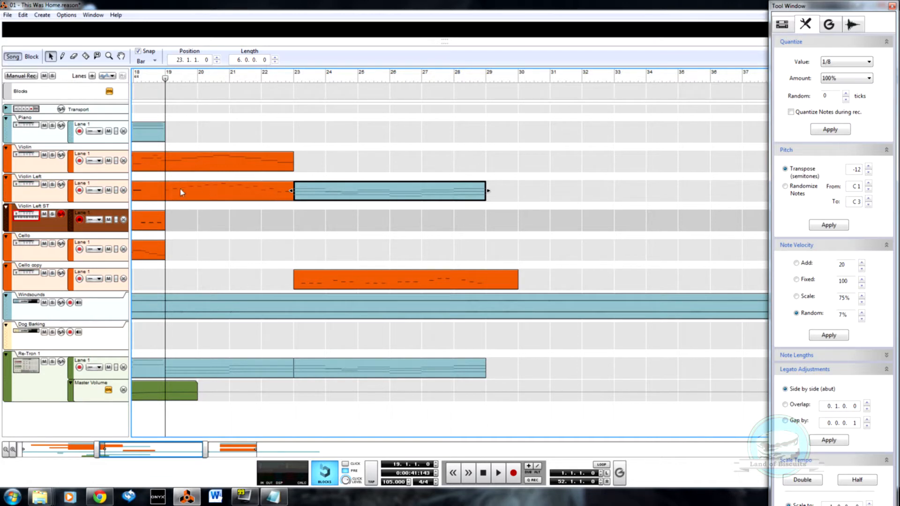
{"action": "left_click", "coordinate": [53, 185]}
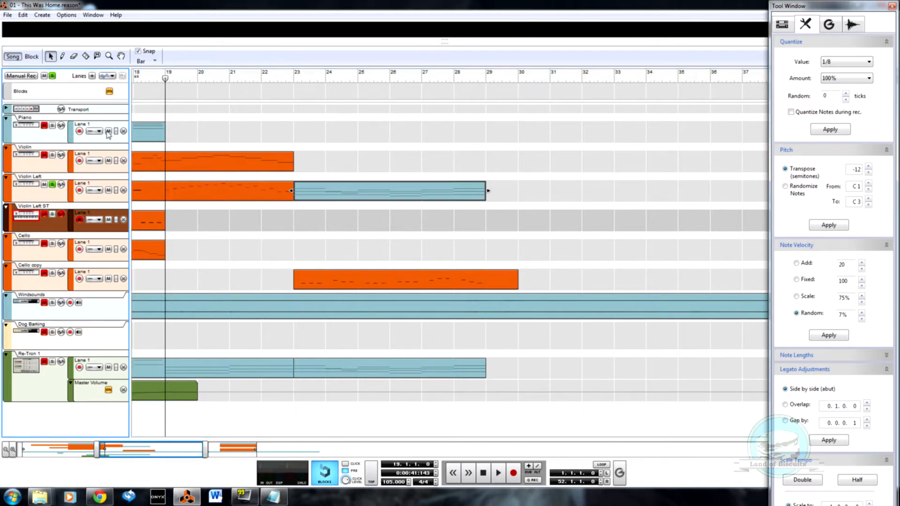
- Play the soloed Violin Left part from bar 19, and open its copied clip at bar 23 for note editing
{"action": "key", "text": "space"}
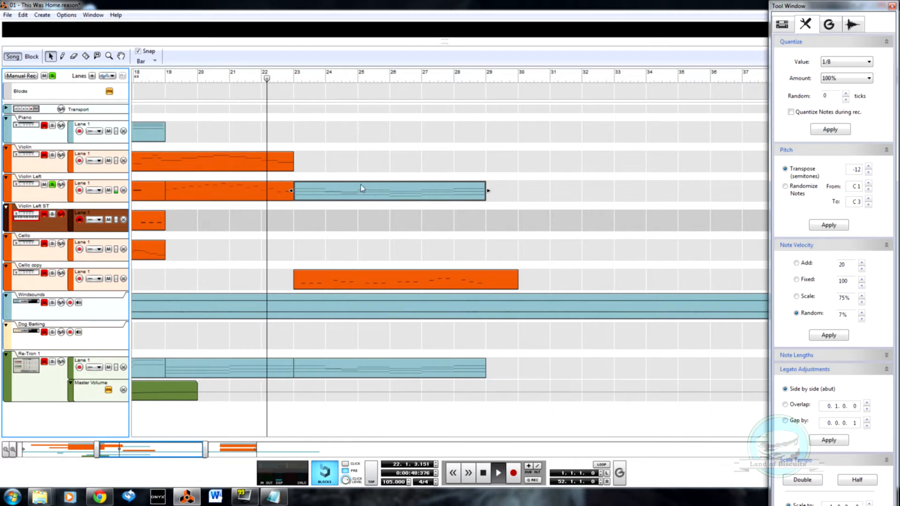
{"action": "key", "text": "space"}
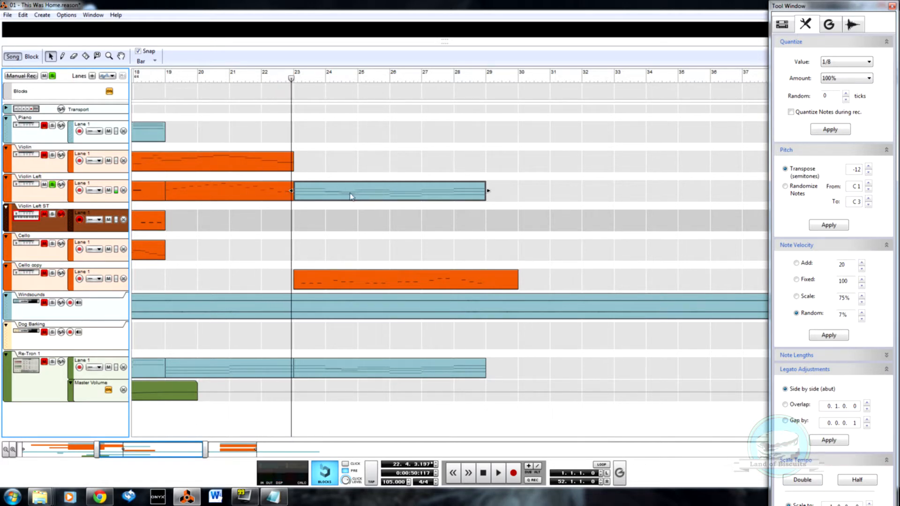
{"action": "double_click", "coordinate": [352, 196]}
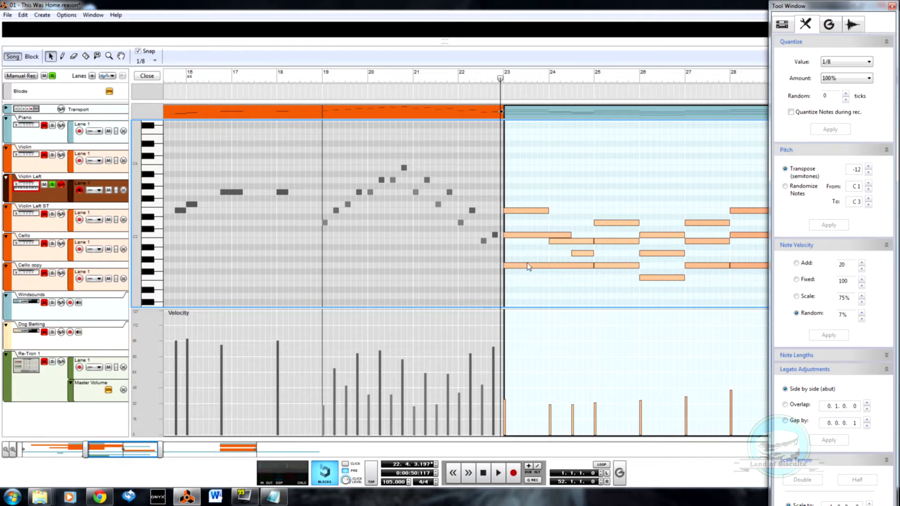
- Try rebuilding bar 23 as four short notes of length 0.0.2.0, one per beat: C3, D3, A2 and B2
{"action": "left_click", "coordinate": [551, 236]}
{"action": "left_click_drag", "start_coordinate": [572, 234], "coordinate": [509, 234]}
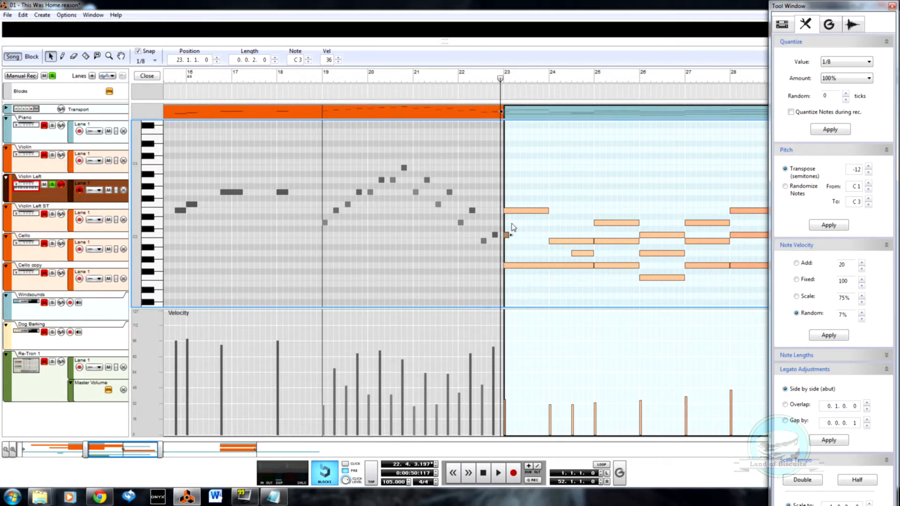
{"action": "mouse_move", "coordinate": [523, 216]}
{"action": "left_mouse_down"}
{"action": "mouse_move", "coordinate": [532, 229]}
{"action": "mouse_move", "coordinate": [519, 224]}
{"action": "left_mouse_up"}
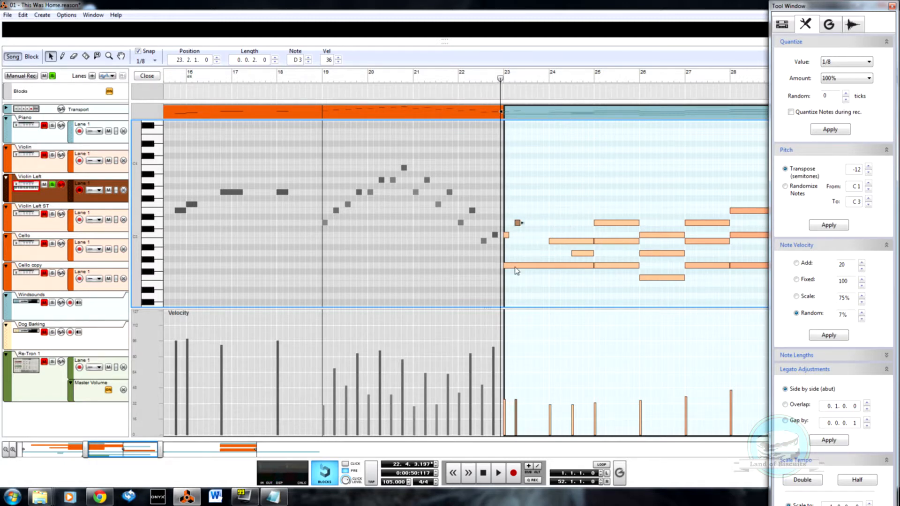
{"action": "left_click_drag", "start_coordinate": [517, 266], "coordinate": [538, 257]}
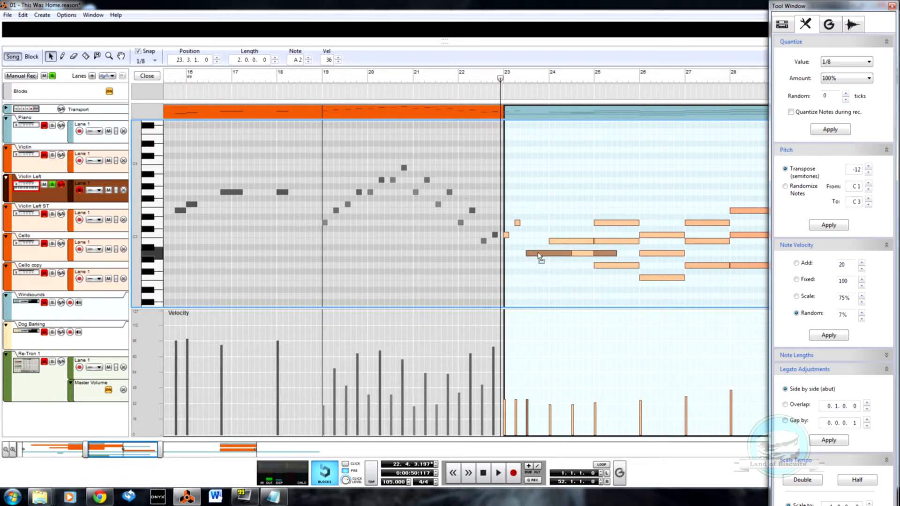
{"action": "left_click", "coordinate": [527, 76]}
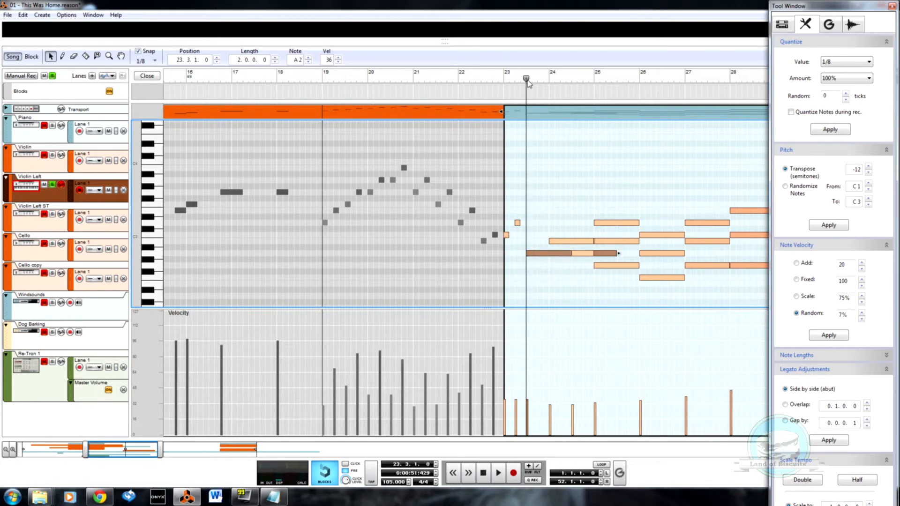
{"action": "left_click_drag", "start_coordinate": [618, 253], "coordinate": [543, 242]}
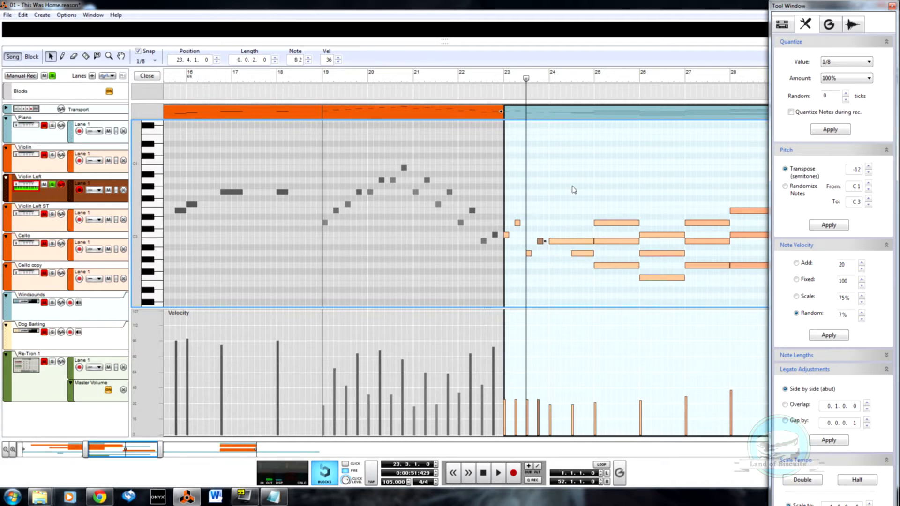
- Play the bar 23 run, raise its third and fourth notes to B2 and C3, and play it again from bar 19
{"action": "left_click", "coordinate": [502, 80]}
{"action": "key", "text": "space"}
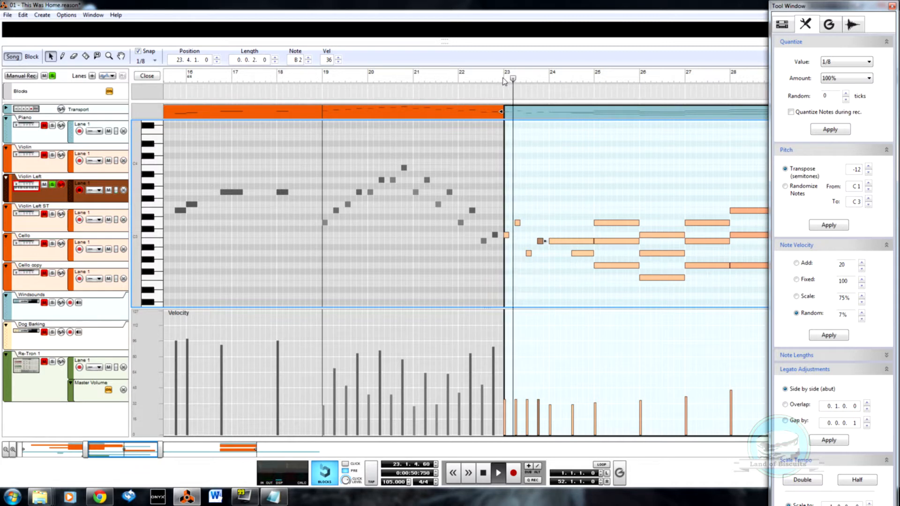
{"action": "key", "text": "space"}
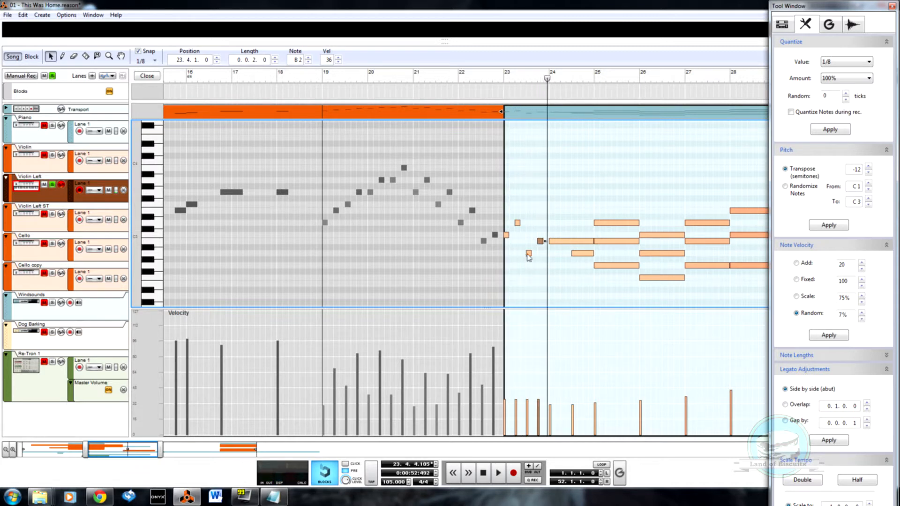
{"action": "left_click", "coordinate": [528, 253]}
{"action": "left_click_drag", "start_coordinate": [528, 254], "coordinate": [542, 237]}
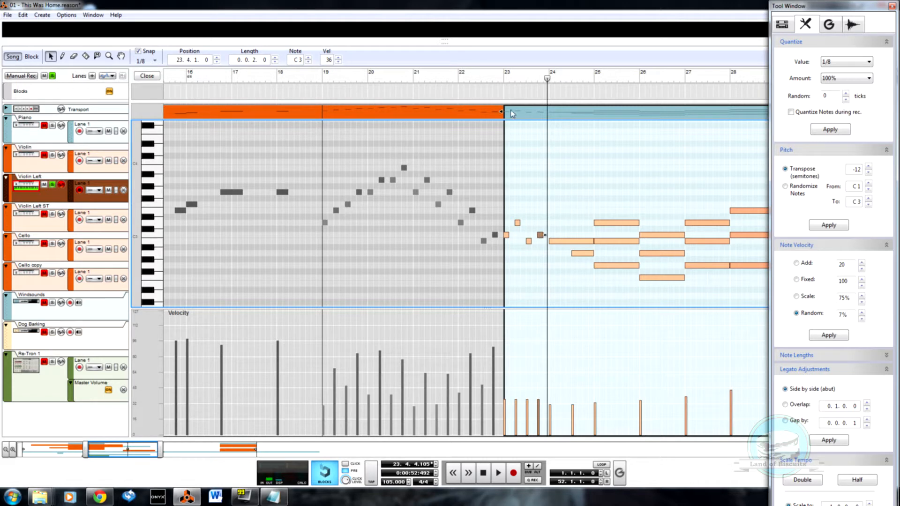
{"action": "left_click_drag", "start_coordinate": [306, 82], "coordinate": [322, 82]}
{"action": "key", "text": "space"}
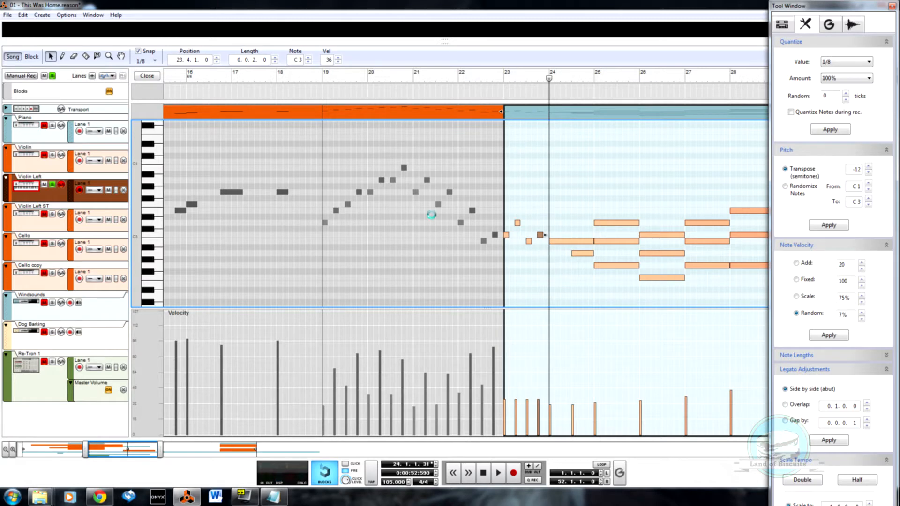
- Undo all note edits in bar 23, back to the original long chord notes
{"action": "key", "text": "ctrl+z"}
{"action": "key", "text": "ctrl+z"}
{"action": "key", "text": "ctrl+z"}
{"action": "key", "text": "ctrl+z"}
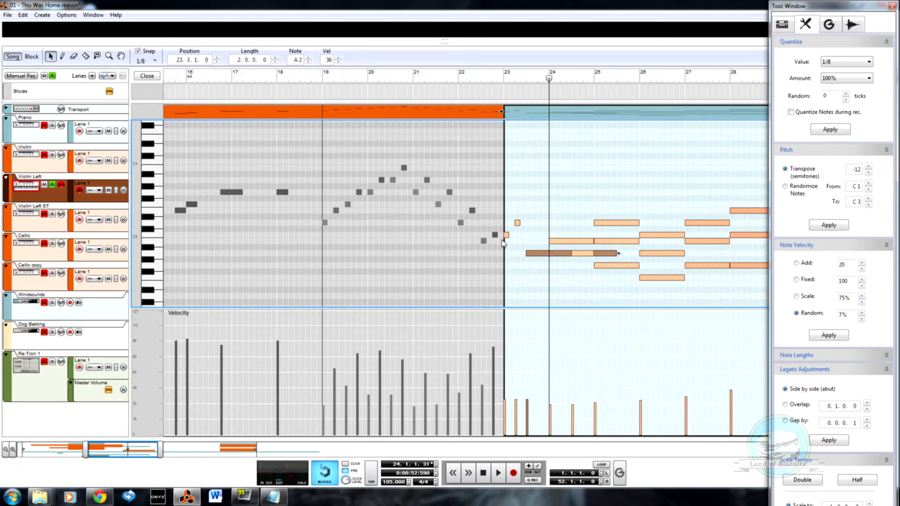
{"action": "key", "text": "ctrl+z"}
{"action": "key", "text": "ctrl+z"}
{"action": "key", "text": "ctrl+z"}
{"action": "key", "text": "ctrl+z"}
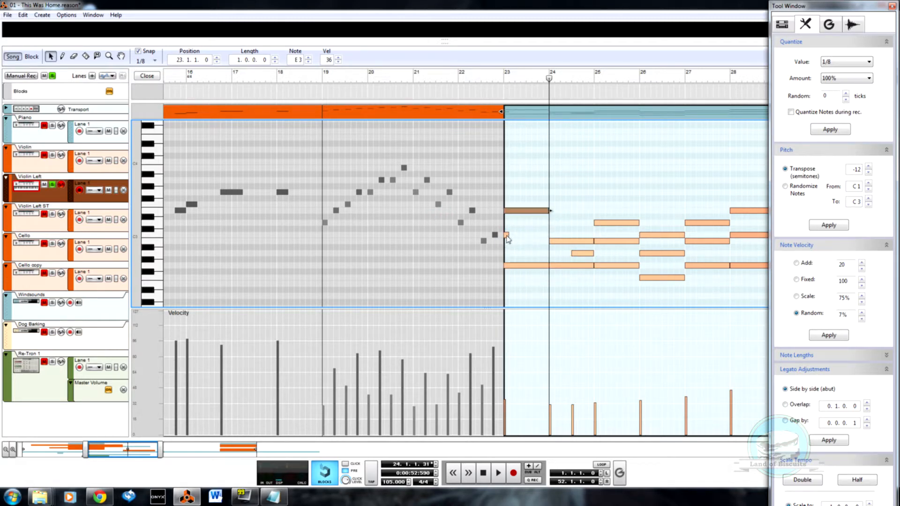
{"action": "key", "text": "ctrl+z"}
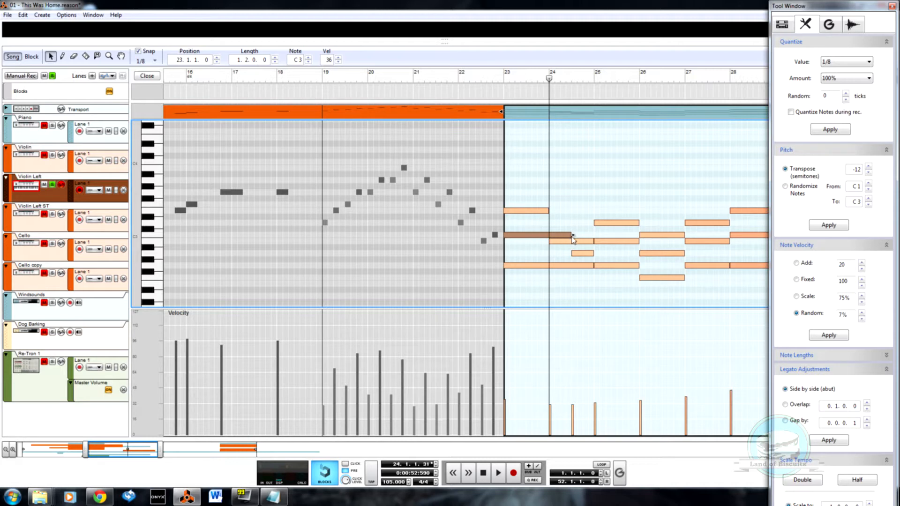
- Turn bar 23 into a rising run of short notes C3, D3, E3 and F3, one per beat, and delete the long G2 note
{"action": "left_click_drag", "start_coordinate": [571, 235], "coordinate": [506, 236]}
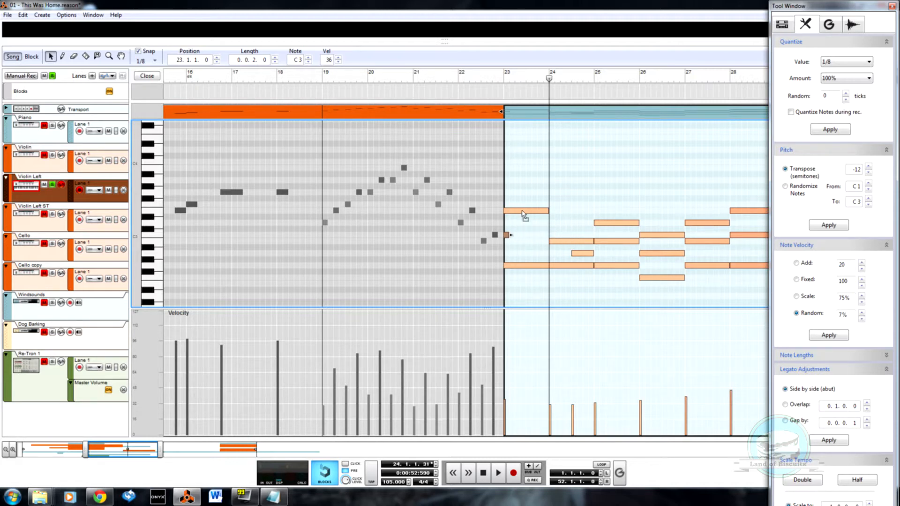
{"action": "left_click_drag", "start_coordinate": [524, 215], "coordinate": [541, 206]}
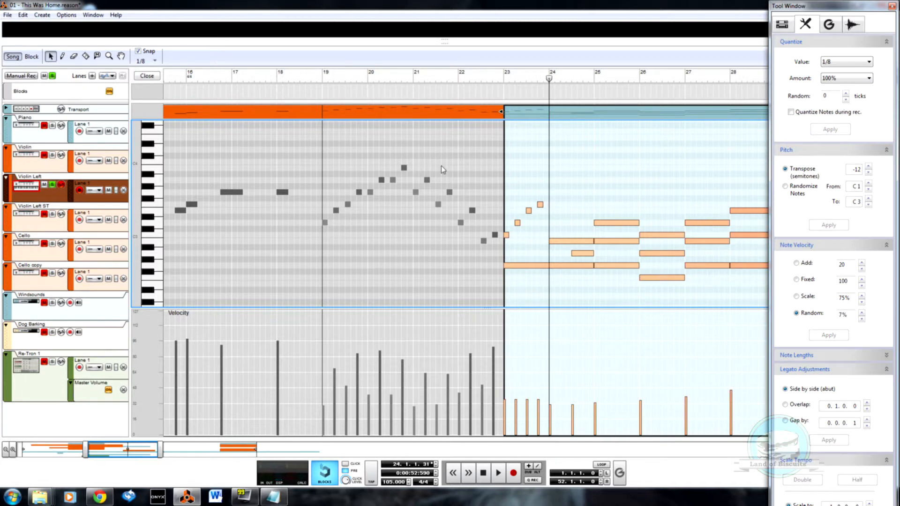
{"action": "left_click", "coordinate": [503, 80]}
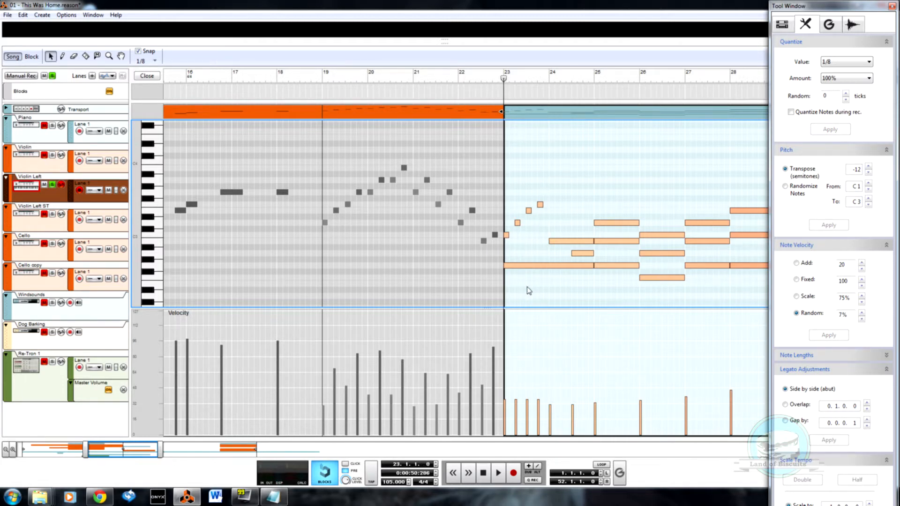
{"action": "left_click", "coordinate": [529, 264]}
{"action": "key", "text": "Delete"}
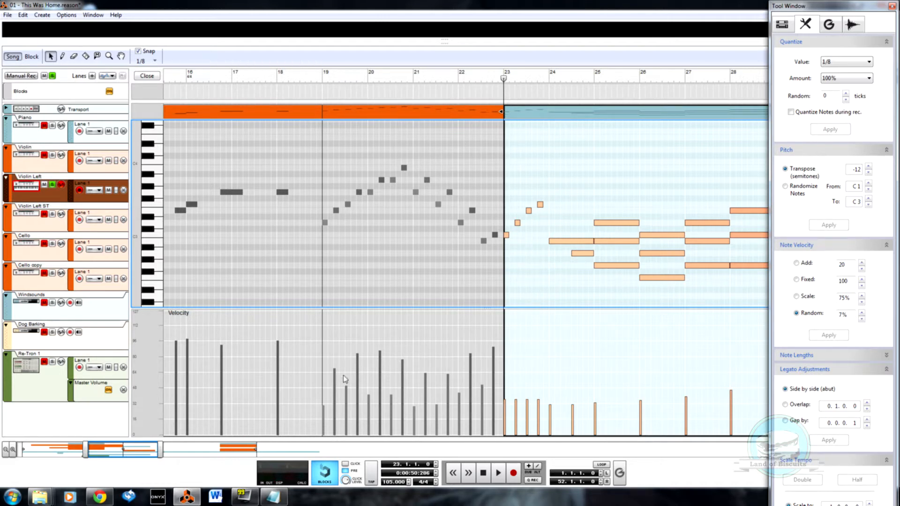
- Continue the run through bar 24 with short notes F3, G3, G3 and A3, one per beat
{"action": "left_click_drag", "start_coordinate": [143, 448], "coordinate": [152, 447]}
{"action": "left_click_drag", "start_coordinate": [475, 240], "coordinate": [496, 180]}
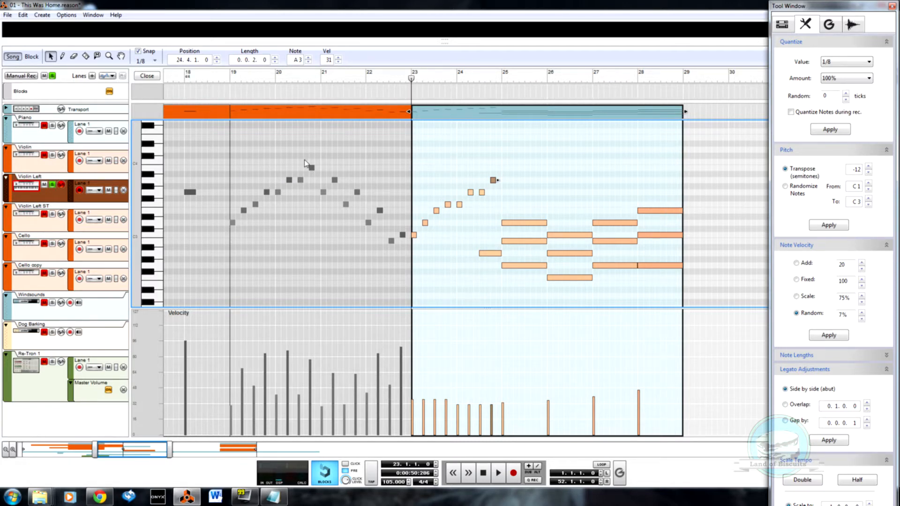
- Play back the Violin Left part from bar 19, and the new run from bar 23
{"action": "left_click", "coordinate": [231, 83]}
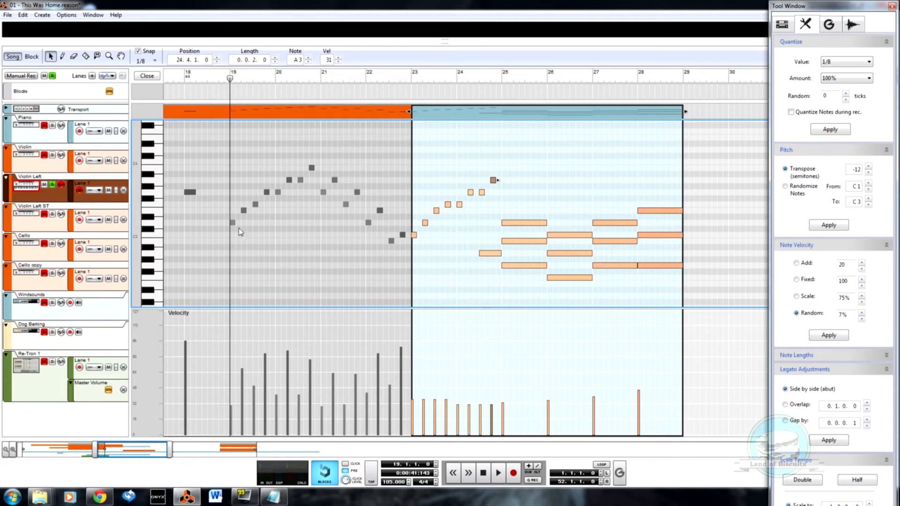
{"action": "key", "text": "space"}
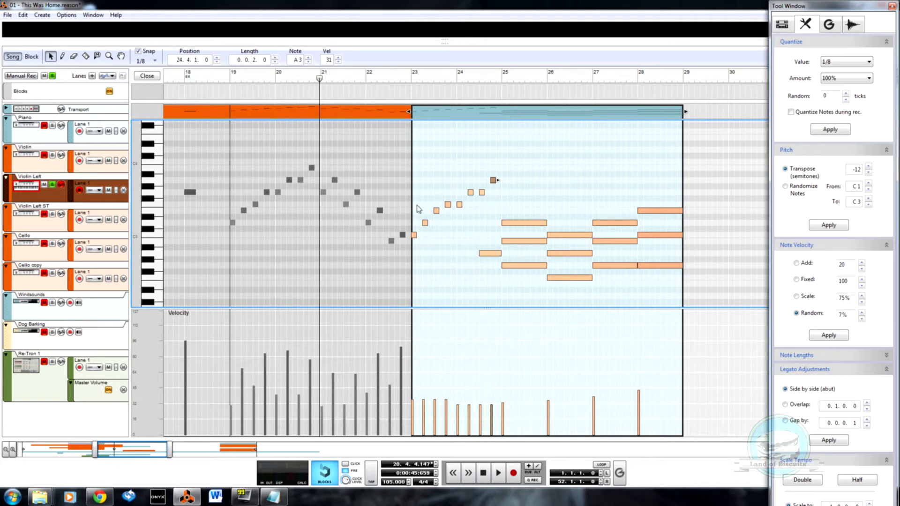
{"action": "left_click", "coordinate": [414, 77]}
{"action": "key", "text": "space"}
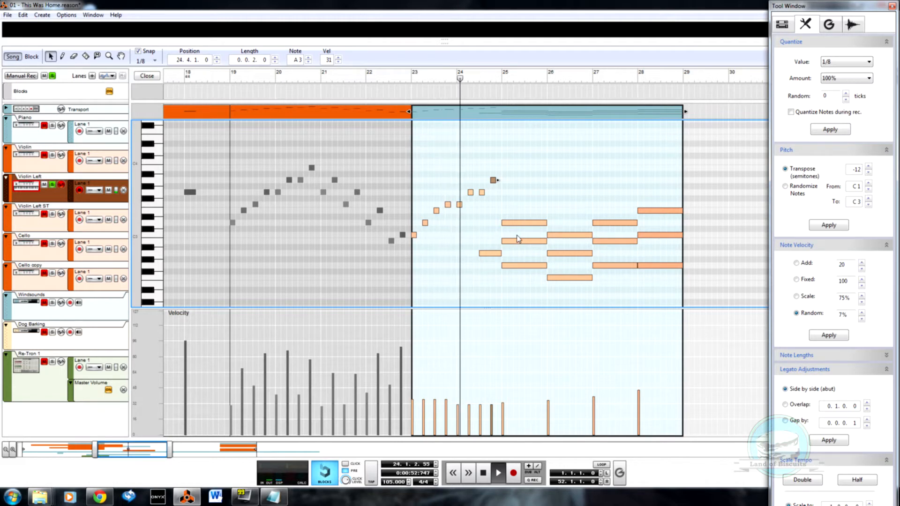
{"action": "key", "text": "space"}
- Delete the leftover A2 note in the second half of bar 24, and audition the G2 key
{"action": "left_click_drag", "start_coordinate": [496, 248], "coordinate": [487, 304]}
{"action": "key", "text": "Delete"}
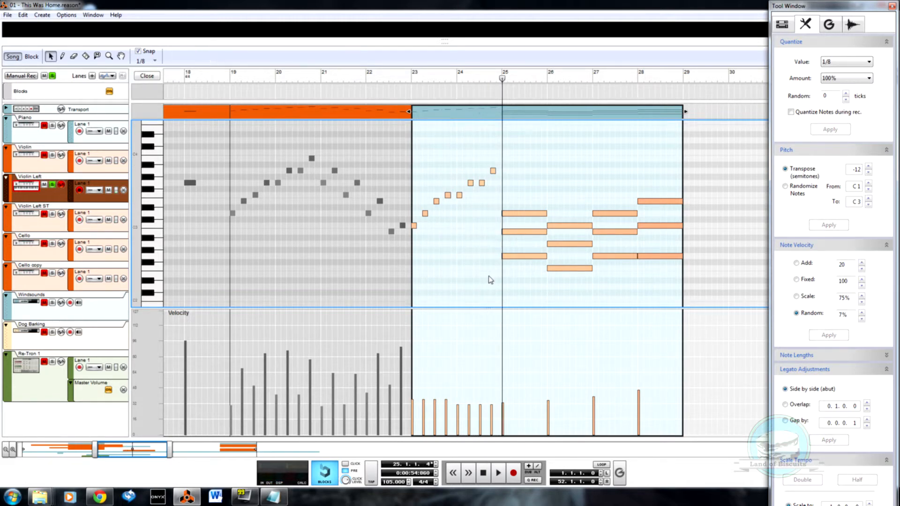
{"action": "scroll", "coordinate": [492, 281], "scroll_direction": "up", "scroll_amount": 3}
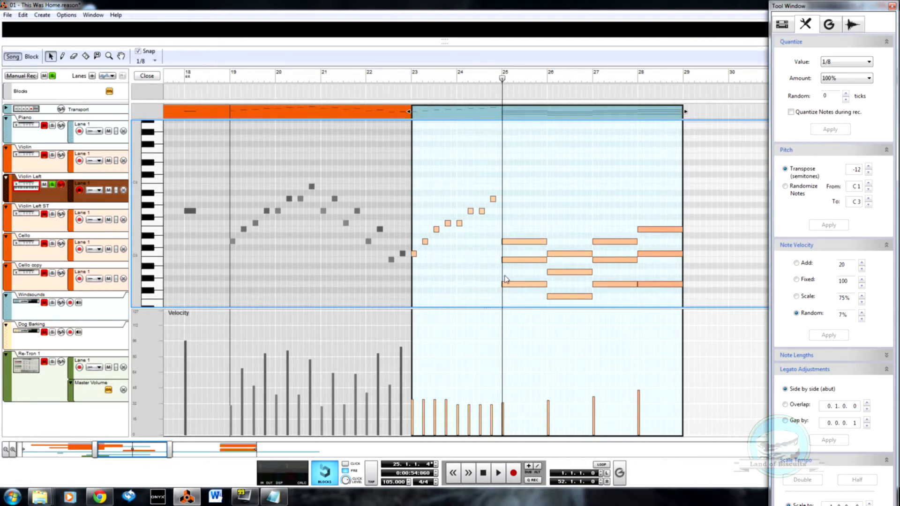
{"action": "left_click", "coordinate": [160, 285]}
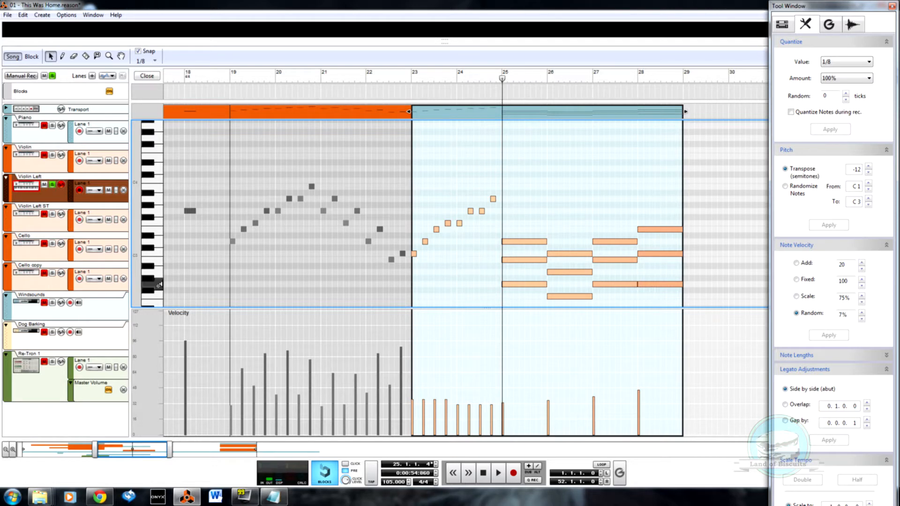
- Add short G3 and A3 notes on beats 1 and 2 of bar 25 in the Violin Left clip
{"action": "left_click", "coordinate": [512, 284]}
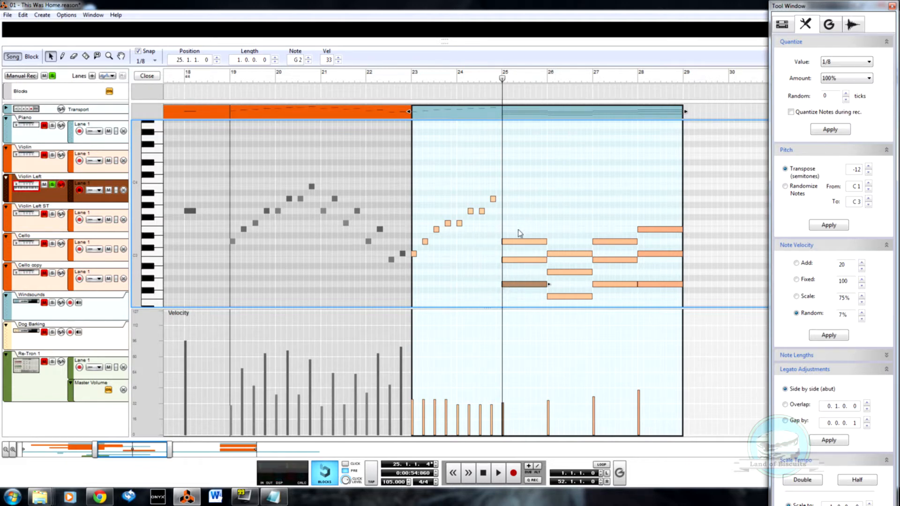
{"action": "left_click", "coordinate": [493, 200]}
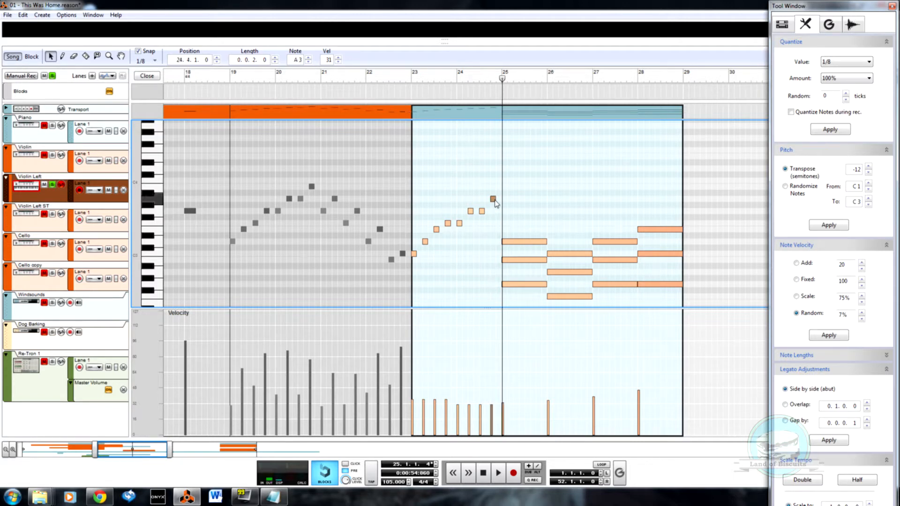
{"action": "key", "text": "w"}
{"action": "left_click", "coordinate": [505, 211]}
{"action": "key", "text": "q"}
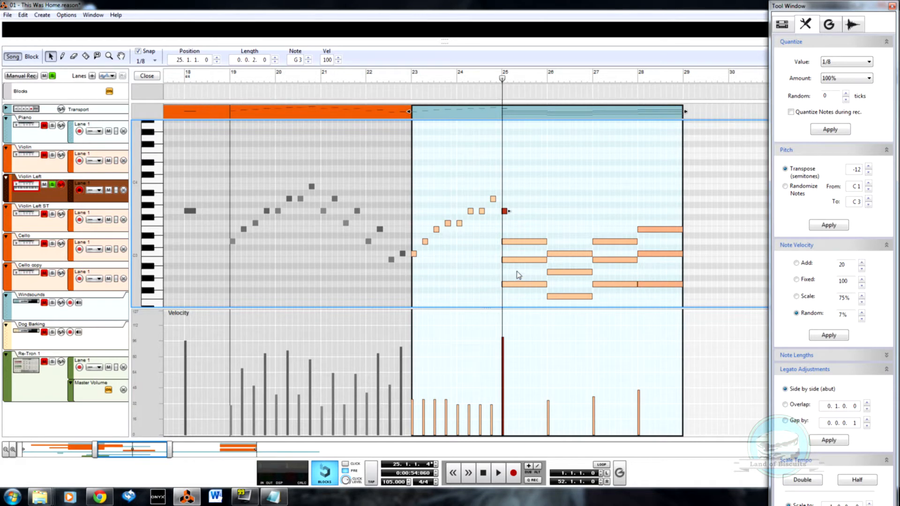
{"action": "key", "text": "w"}
{"action": "left_click", "coordinate": [515, 198]}
{"action": "key", "text": "q"}
- Turn the long D3 note in bar 25 into short F3 and G3 notes on beats 3 and 4
{"action": "left_click_drag", "start_coordinate": [521, 245], "coordinate": [526, 271]}
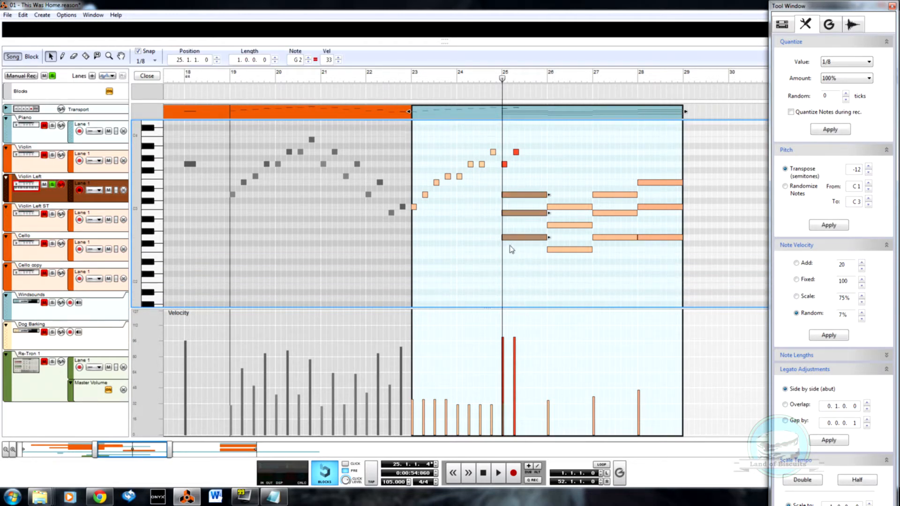
{"action": "left_click", "coordinate": [480, 227]}
{"action": "left_click_drag", "start_coordinate": [514, 195], "coordinate": [525, 183]}
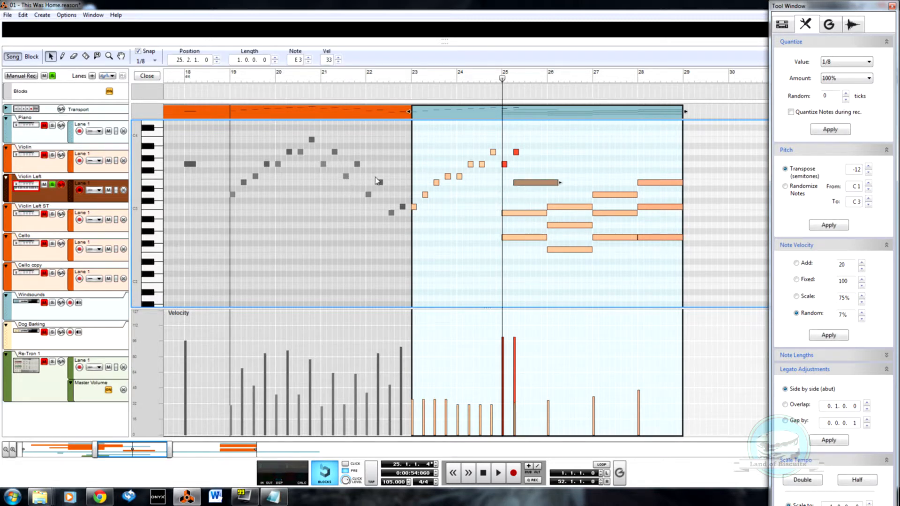
{"action": "left_click_drag", "start_coordinate": [521, 184], "coordinate": [540, 168]}
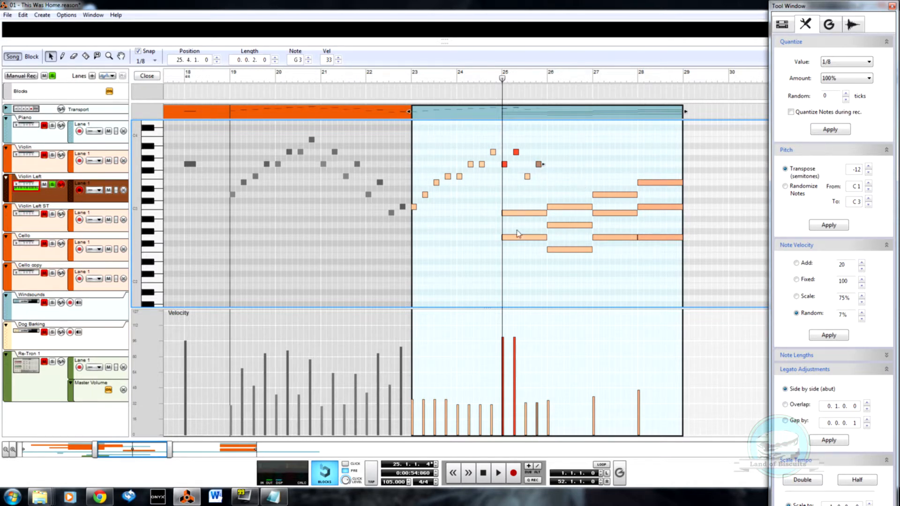
- Fill bar 26 with short notes E3, F3, D3 and E3, one per beat, and lower the last one's velocity
{"action": "left_click_drag", "start_coordinate": [558, 203], "coordinate": [560, 176]}
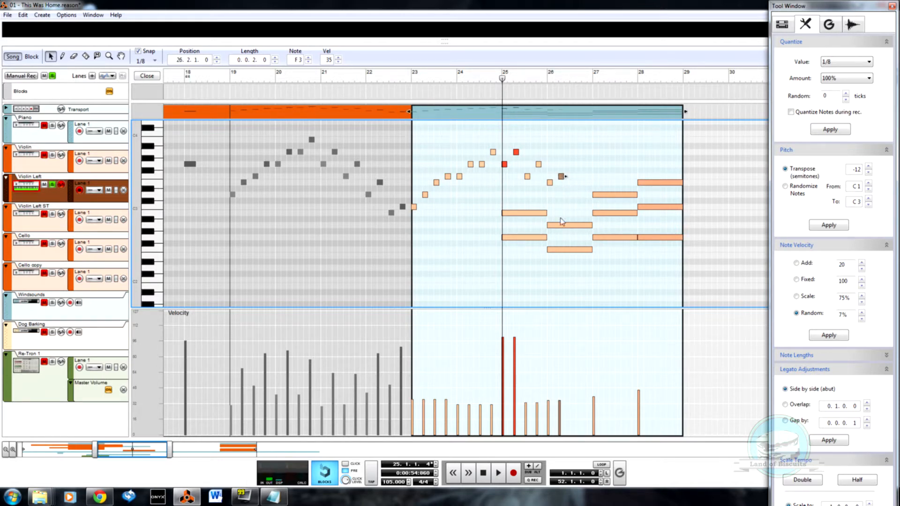
{"action": "mouse_move", "coordinate": [564, 233]}
{"action": "left_mouse_down"}
{"action": "mouse_move", "coordinate": [576, 234]}
{"action": "mouse_move", "coordinate": [596, 196]}
{"action": "mouse_move", "coordinate": [576, 195]}
{"action": "left_mouse_up"}
{"action": "key", "text": "w"}
{"action": "left_click", "coordinate": [584, 182]}
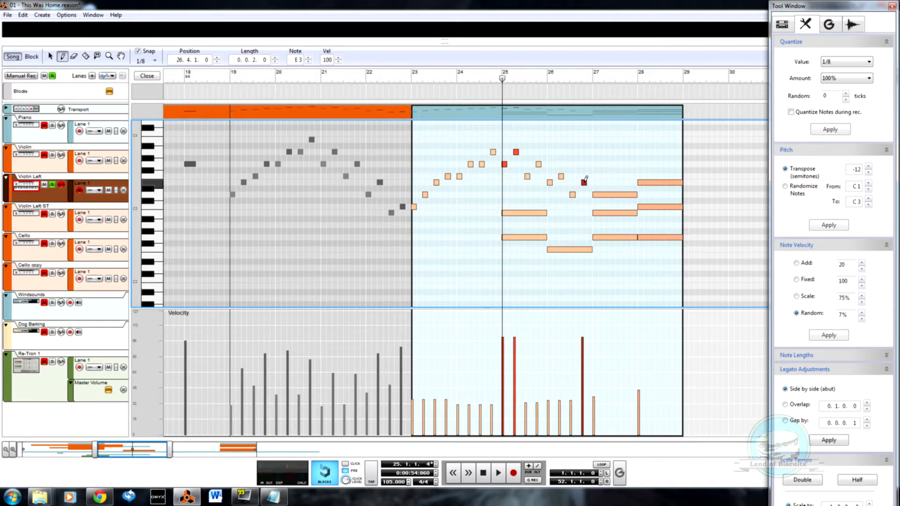
{"action": "left_click", "coordinate": [582, 392]}
{"action": "key", "text": "q"}
- Delete the leftover long notes below the run in bars 25 and 26
{"action": "left_click_drag", "start_coordinate": [571, 234], "coordinate": [571, 303]}
{"action": "left_click_drag", "start_coordinate": [511, 198], "coordinate": [567, 300]}
{"action": "key", "text": "Delete"}
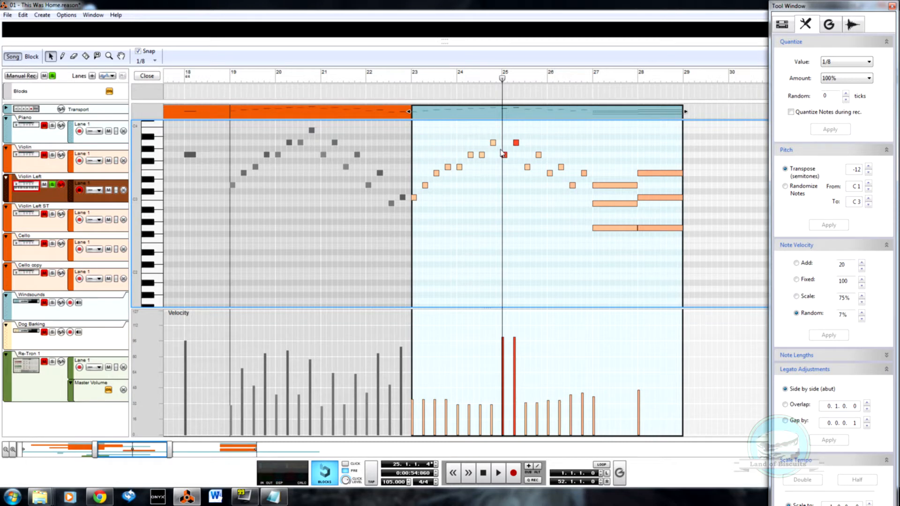
- Lower bar 25's notes to F3, G3, E3 and F3, and bar 26's notes to C3, D3, A2 and B2
{"action": "left_click_drag", "start_coordinate": [499, 133], "coordinate": [551, 200]}
{"action": "left_click", "coordinate": [542, 201]}
{"action": "left_click", "coordinate": [555, 208]}
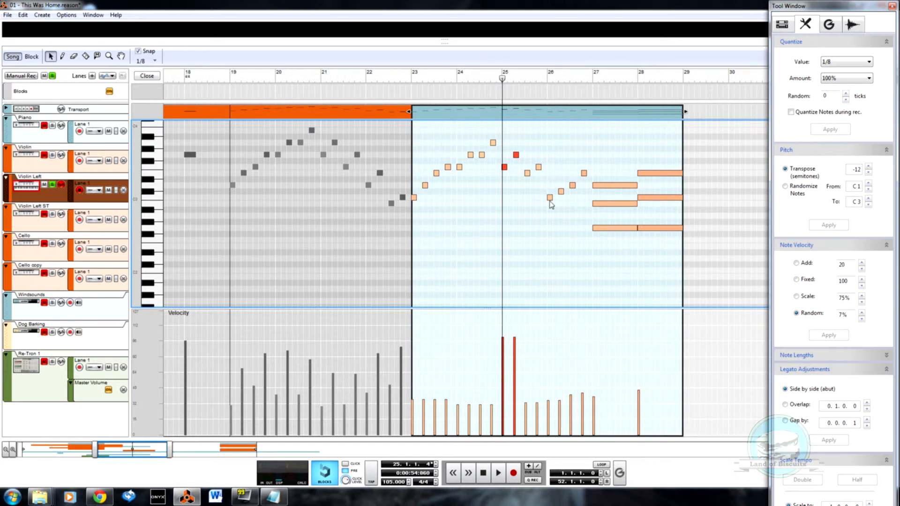
{"action": "left_click_drag", "start_coordinate": [560, 189], "coordinate": [571, 216]}
{"action": "left_click", "coordinate": [563, 195]}
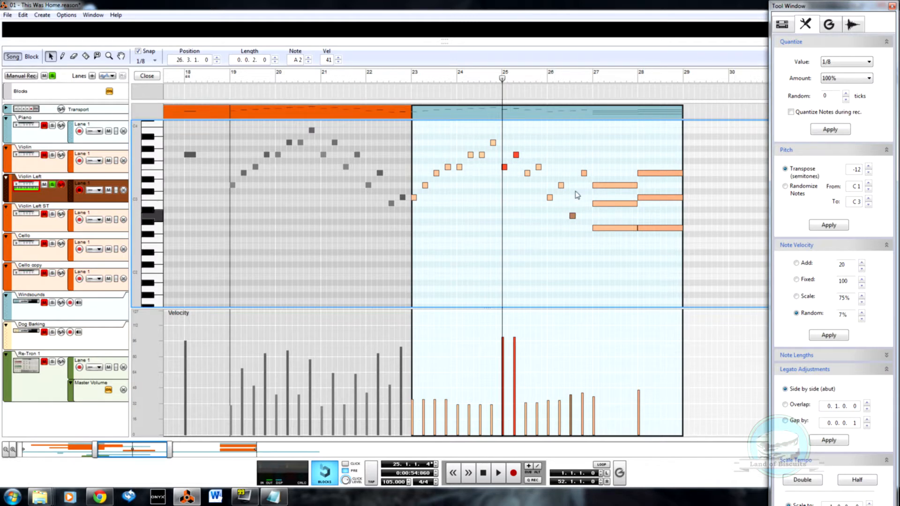
{"action": "left_click", "coordinate": [578, 192]}
{"action": "left_click_drag", "start_coordinate": [584, 174], "coordinate": [582, 212]}
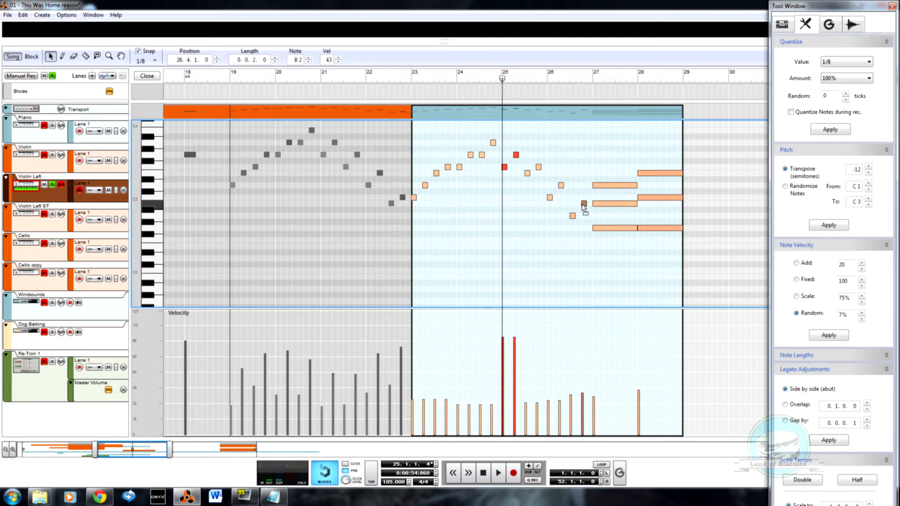
- Play back the part from bar 19, and lower the velocities of the first two notes in bar 25 to match their neighbours
{"action": "left_click_drag", "start_coordinate": [415, 87], "coordinate": [236, 81]}
{"action": "key", "text": "space"}
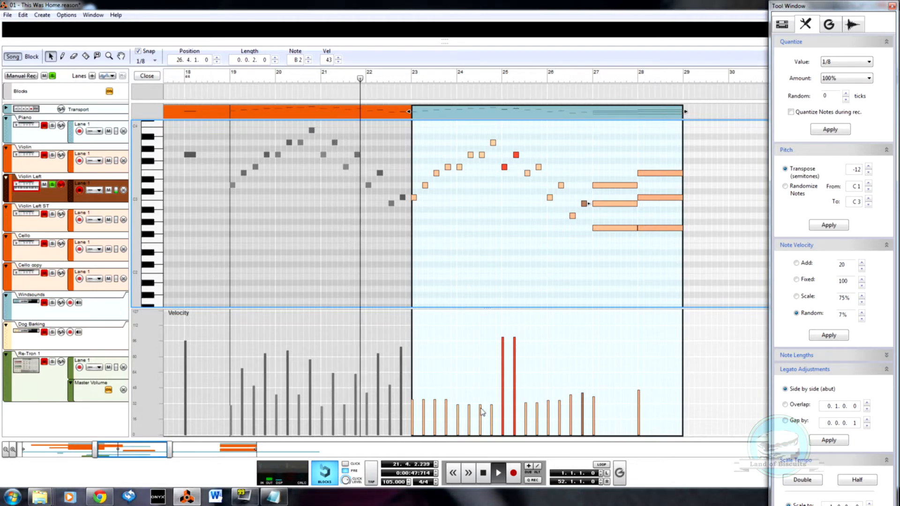
{"action": "key", "text": "w"}
{"action": "left_click_drag", "start_coordinate": [501, 399], "coordinate": [518, 395]}
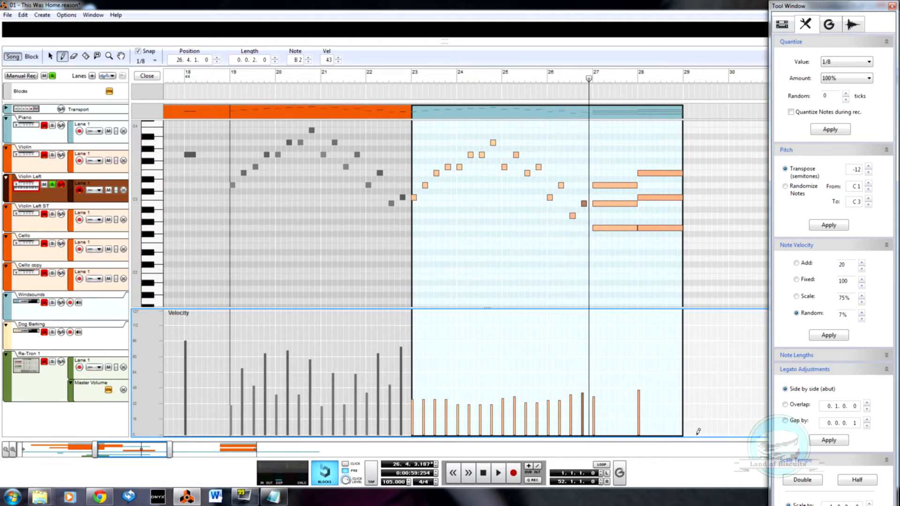
- Shorten the B2 note in bar 27 to one beat and start the D3 note on beat 2
{"action": "key", "text": "q"}
{"action": "left_click", "coordinate": [635, 205]}
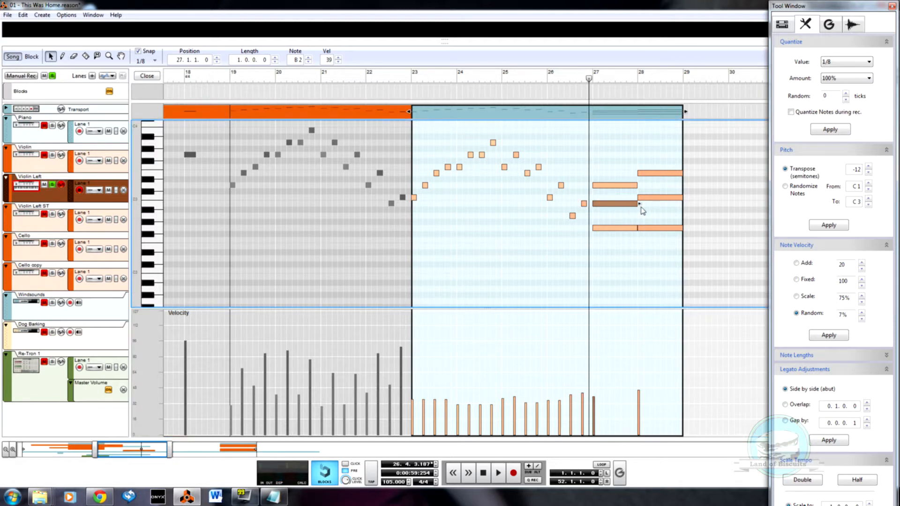
{"action": "left_click_drag", "start_coordinate": [623, 203], "coordinate": [612, 203]}
{"action": "left_click_drag", "start_coordinate": [630, 187], "coordinate": [641, 187]}
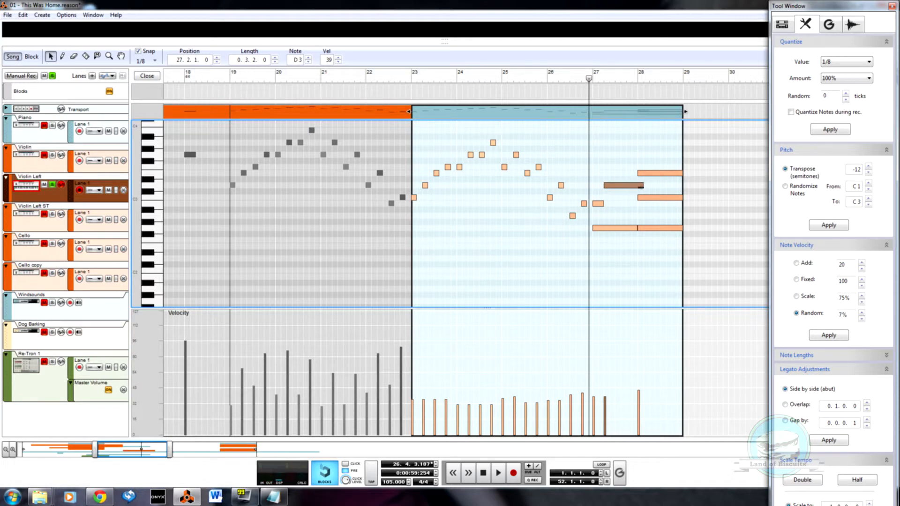
- Shape bar 28 into a one-beat C3 followed by a three-beat E3, and delete the long G2 notes in bars 27 and 28
{"action": "left_click", "coordinate": [644, 207]}
{"action": "left_click", "coordinate": [671, 198]}
{"action": "left_click_drag", "start_coordinate": [683, 198], "coordinate": [682, 173]}
{"action": "left_click_drag", "start_coordinate": [696, 239], "coordinate": [591, 225]}
{"action": "key", "text": "Delete"}
- Play back from beat 2 of bar 28, then shorten its E3 note to one beat and follow it with a two-beat F3
{"action": "left_click", "coordinate": [679, 74]}
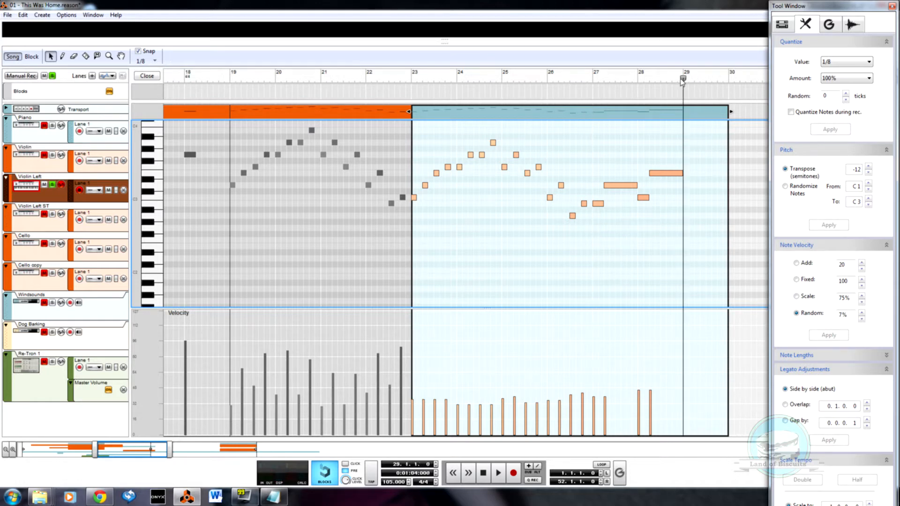
{"action": "left_click", "coordinate": [643, 78]}
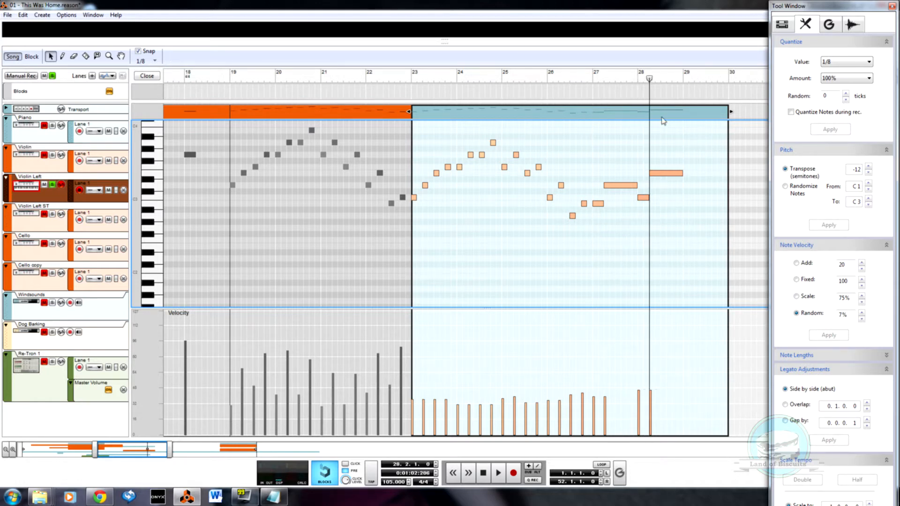
{"action": "key", "text": "space"}
{"action": "left_click_drag", "start_coordinate": [681, 75], "coordinate": [683, 75]}
{"action": "left_click", "coordinate": [673, 172]}
{"action": "mouse_move", "coordinate": [683, 173]}
{"action": "left_mouse_down"}
{"action": "mouse_move", "coordinate": [672, 173]}
{"action": "mouse_move", "coordinate": [683, 167]}
{"action": "left_mouse_up"}
{"action": "left_click", "coordinate": [643, 264]}
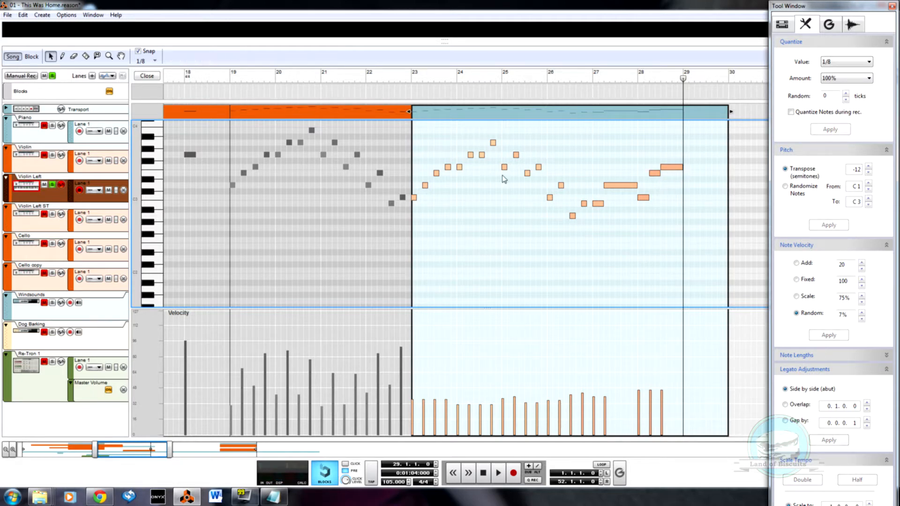
- Turn off solo on the Violin Left track and close the clip's note editor
{"action": "left_click", "coordinate": [53, 214]}
{"action": "left_click", "coordinate": [52, 214]}
{"action": "left_click", "coordinate": [53, 185]}
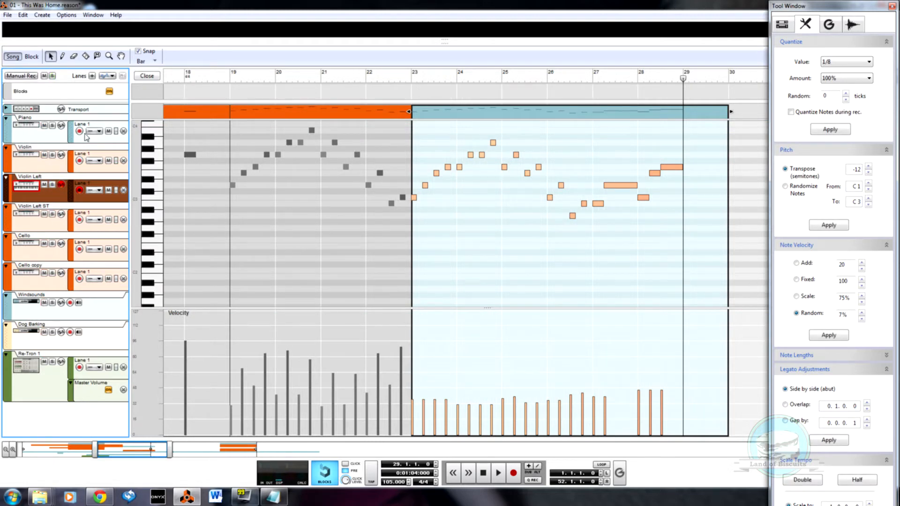
{"action": "left_click", "coordinate": [148, 77]}
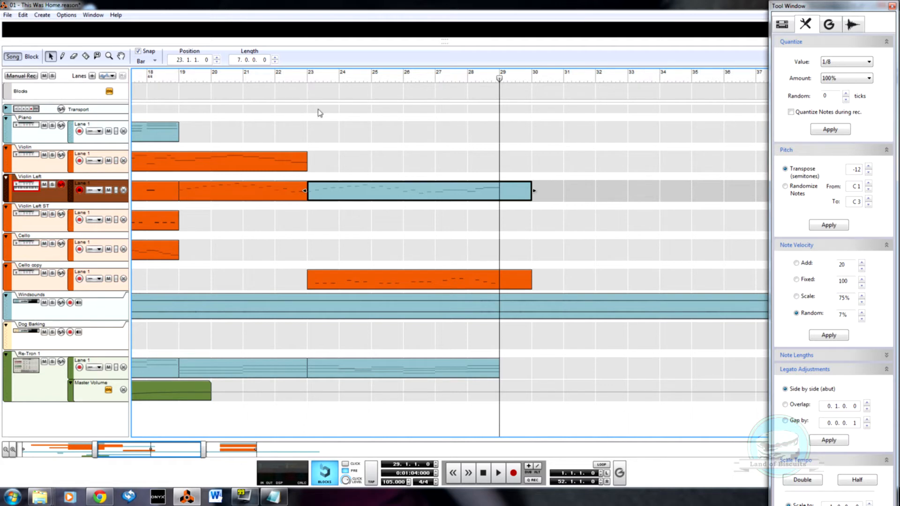
- Change the color of the Violin Left clip at bar 23 to Orange
{"action": "right_click", "coordinate": [453, 196]}
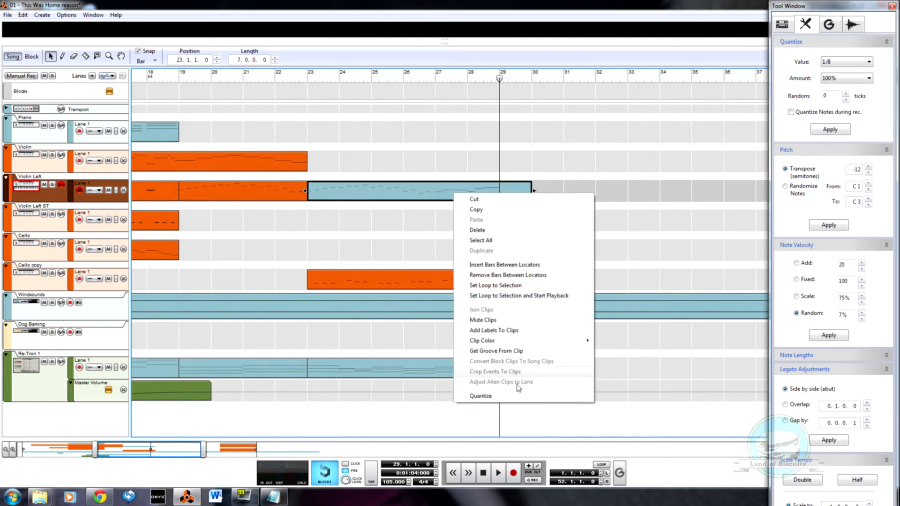
{"action": "mouse_move", "coordinate": [562, 346]}
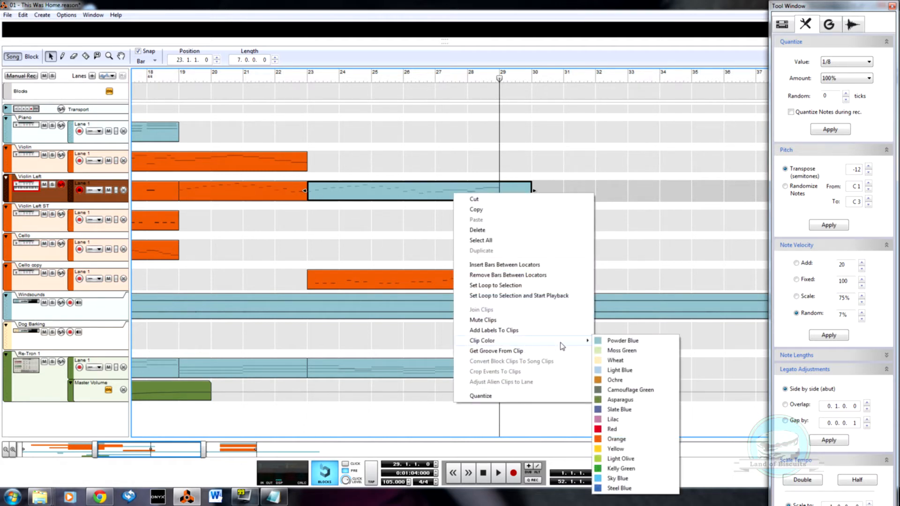
{"action": "left_click", "coordinate": [623, 439]}
- Play back the full arrangement from bar 23 and select the Violin Left clip there
{"action": "left_click", "coordinate": [433, 279]}
{"action": "left_click_drag", "start_coordinate": [176, 78], "coordinate": [313, 79]}
{"action": "key", "text": "space"}
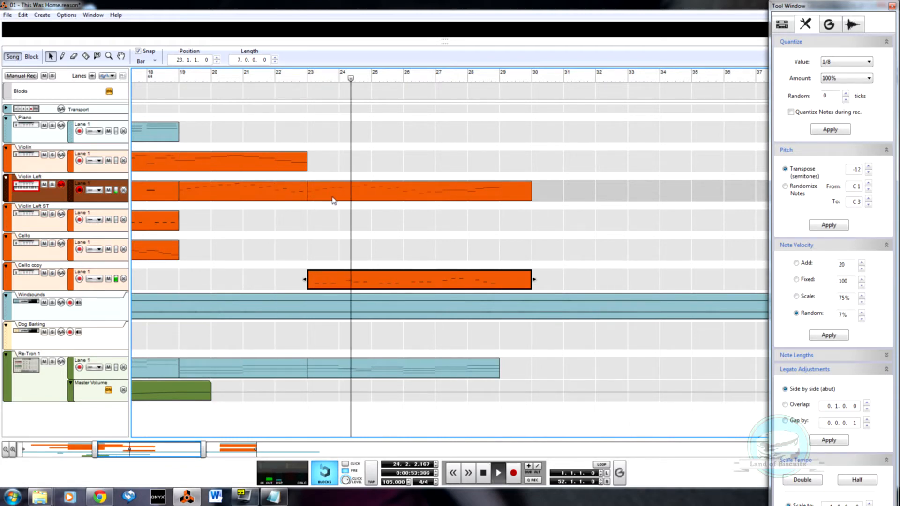
{"action": "left_click", "coordinate": [370, 190]}
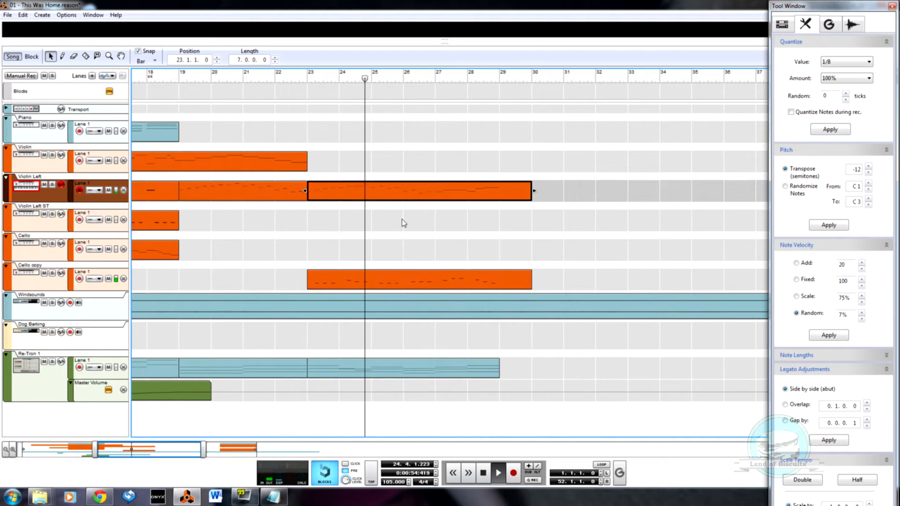
- Open the Violin Left clip and raise the velocities on beats 2 and 4 of bar 23 and beats 1 and 2 of bar 24
{"action": "double_click", "coordinate": [384, 187]}
{"action": "key", "text": "w"}
{"action": "left_click_drag", "start_coordinate": [399, 384], "coordinate": [423, 359]}
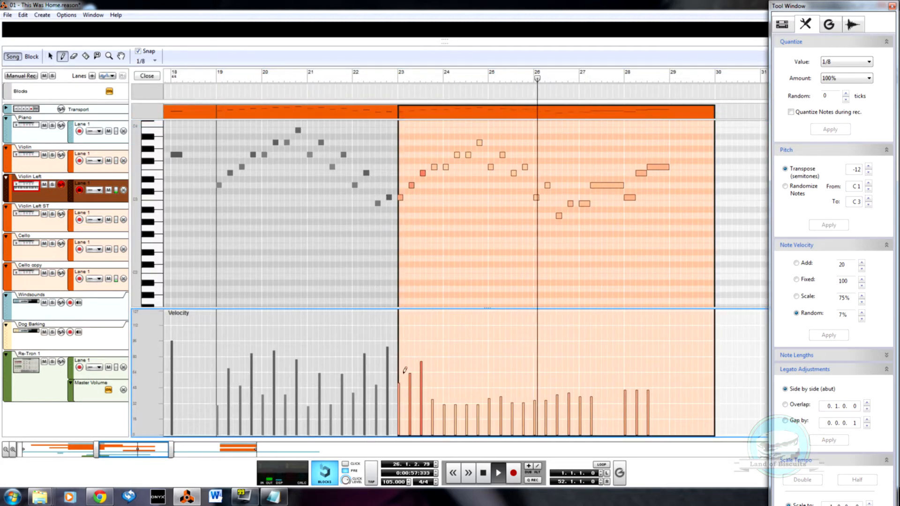
{"action": "mouse_move", "coordinate": [411, 355]}
{"action": "left_mouse_down"}
{"action": "mouse_move", "coordinate": [417, 385]}
{"action": "mouse_move", "coordinate": [435, 357]}
{"action": "left_mouse_up"}
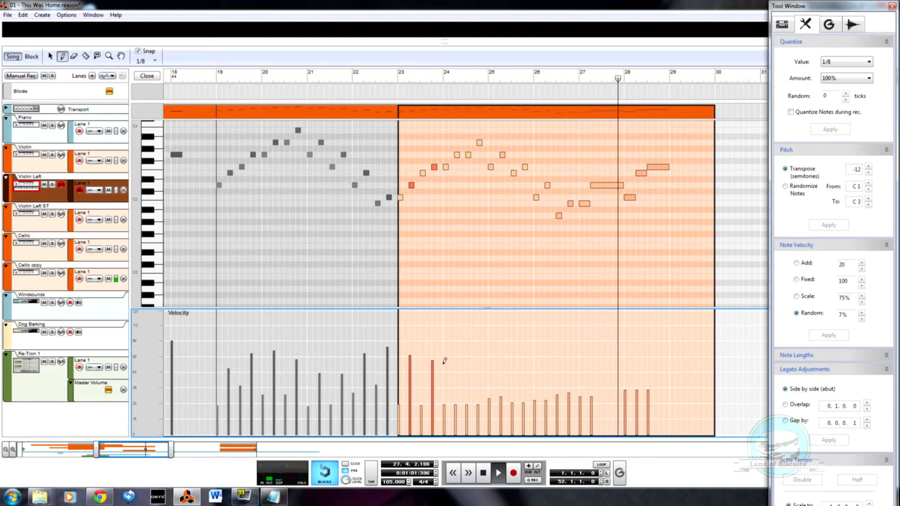
{"action": "left_click", "coordinate": [444, 389]}
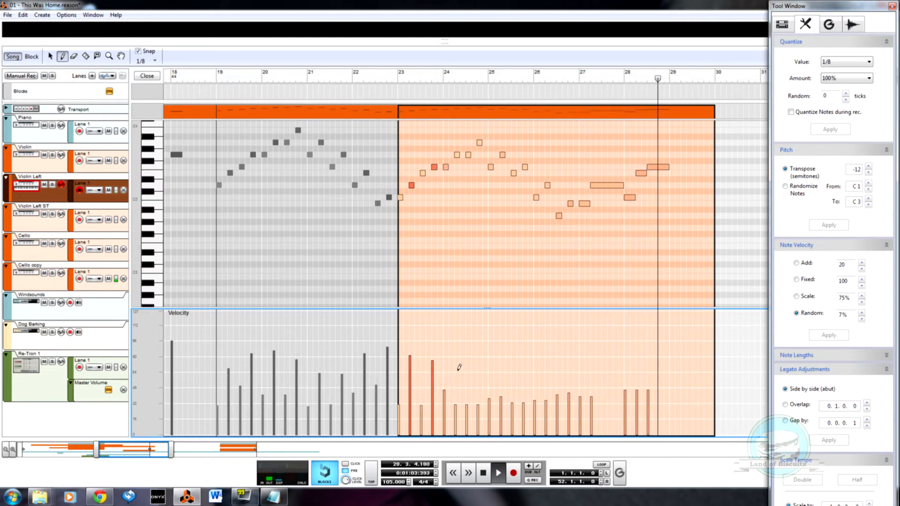
{"action": "left_click", "coordinate": [454, 349]}
{"action": "key", "text": "q"}
- Add a one-bar G3 note at bar 29 to end the melody
{"action": "key", "text": "w"}
{"action": "left_click_drag", "start_coordinate": [676, 154], "coordinate": [713, 155]}
{"action": "key", "text": "q"}
{"action": "left_click", "coordinate": [702, 155]}
- Play back the ending from late in bar 27, and lower the velocity of the G3 note in bar 29 to 37
{"action": "left_click", "coordinate": [618, 79]}
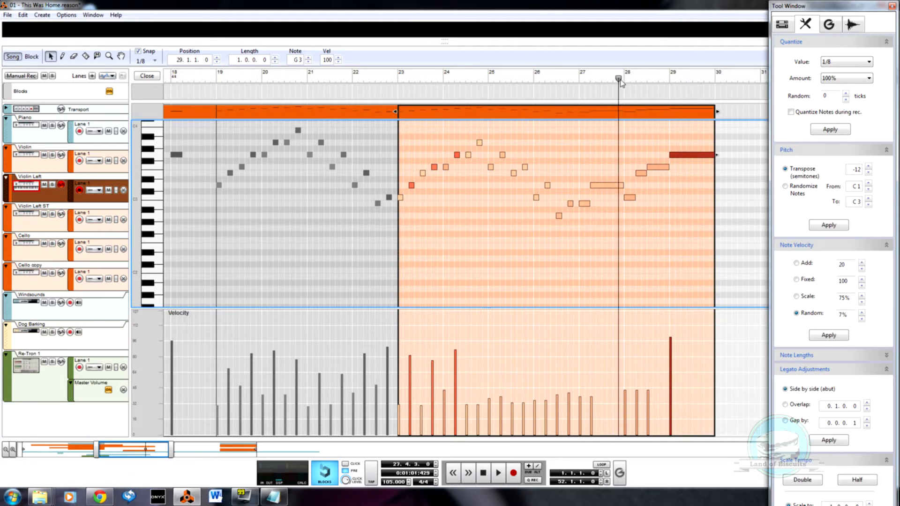
{"action": "key", "text": "space"}
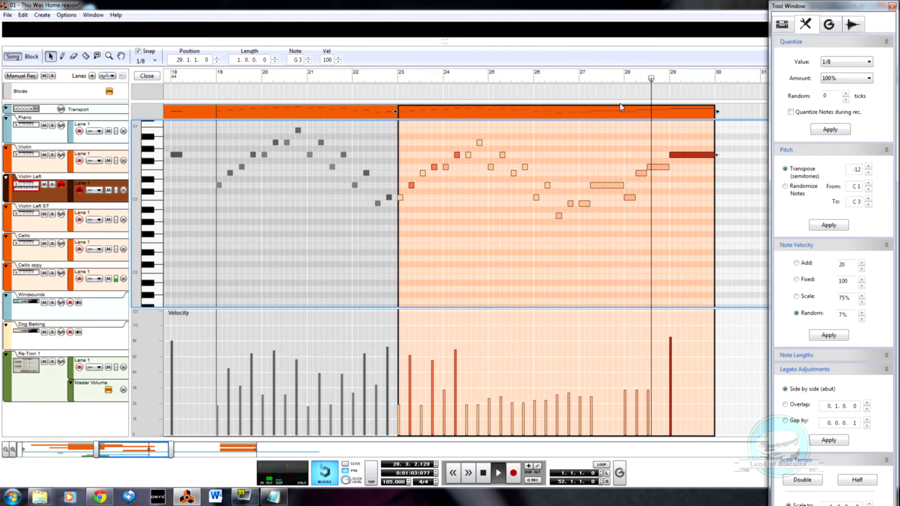
{"action": "key", "text": "w"}
{"action": "left_click", "coordinate": [670, 397]}
{"action": "key", "text": "space"}
- Raise the velocities on beat 4 of bar 24, beats 2 and 4 of bars 25 and 26, and beat 2 of bar 27
{"action": "left_click", "coordinate": [477, 351]}
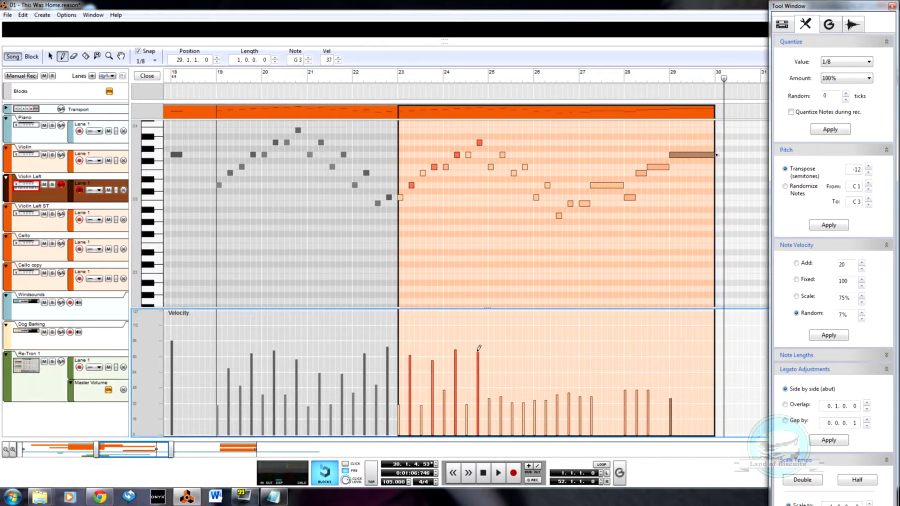
{"action": "left_click", "coordinate": [500, 346]}
{"action": "left_click", "coordinate": [523, 348]}
{"action": "left_click", "coordinate": [545, 376]}
{"action": "left_click", "coordinate": [569, 354]}
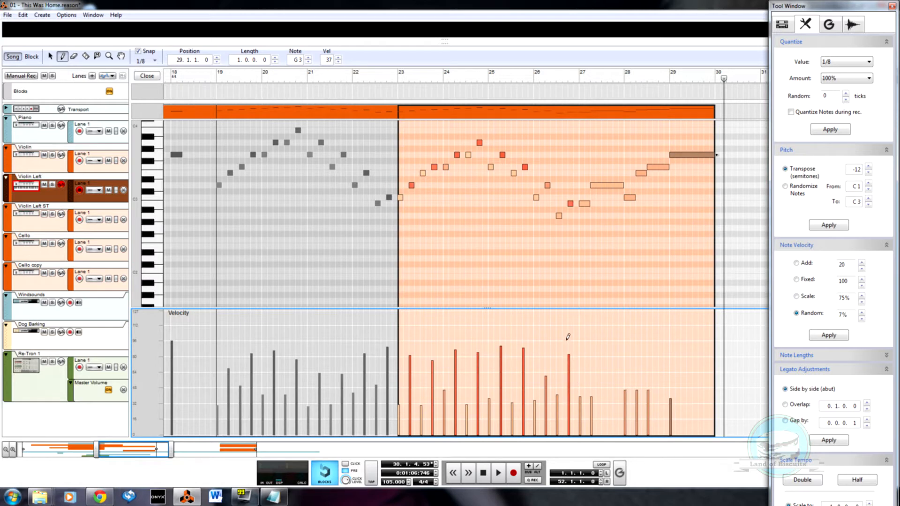
{"action": "left_click", "coordinate": [591, 341]}
{"action": "left_click", "coordinate": [591, 384]}
{"action": "key", "text": "q"}
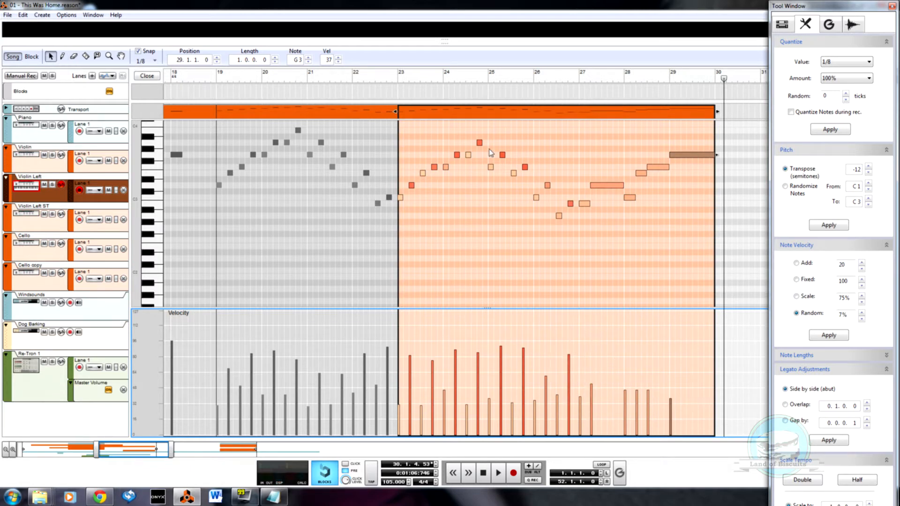
- Close the note editor and copy the Re-Tron chord clip at bar 23 onto the Violin track
{"action": "left_click", "coordinate": [145, 76]}
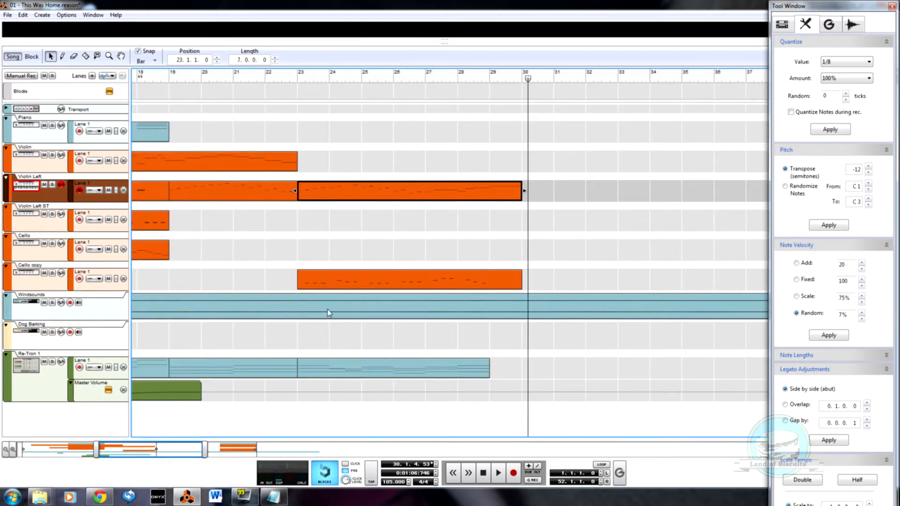
{"action": "left_click_drag", "start_coordinate": [330, 373], "coordinate": [347, 172]}
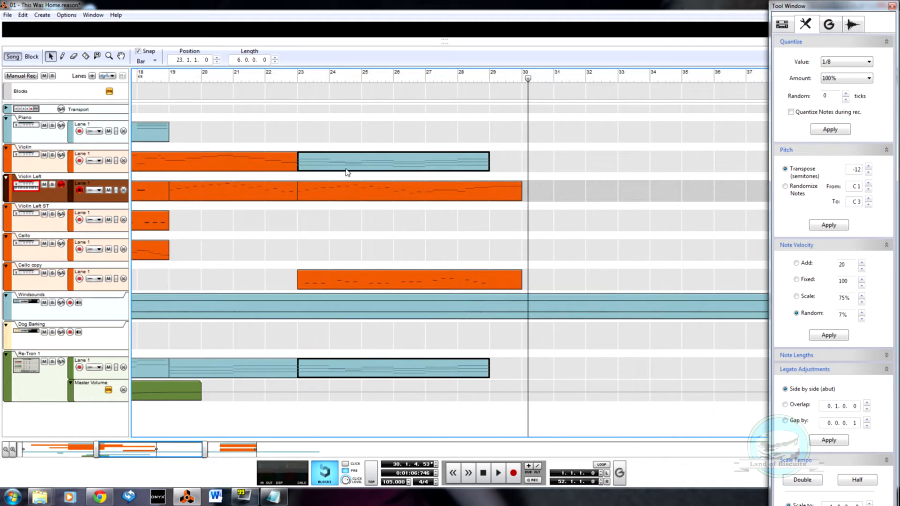
- Open the copied clip on the Violin track for editing and delete the long low G2 note at bar 23
{"action": "double_click", "coordinate": [347, 172]}
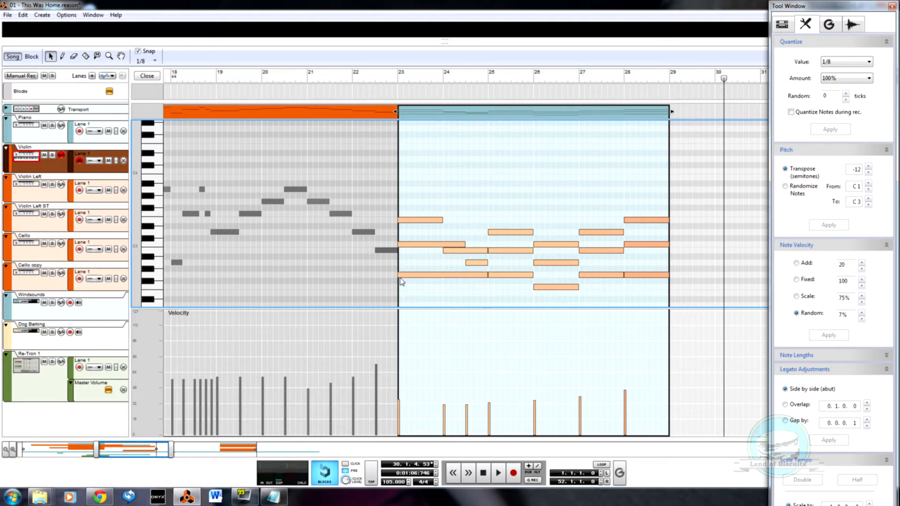
{"action": "left_click_drag", "start_coordinate": [412, 288], "coordinate": [421, 295]}
{"action": "key", "text": "Delete"}
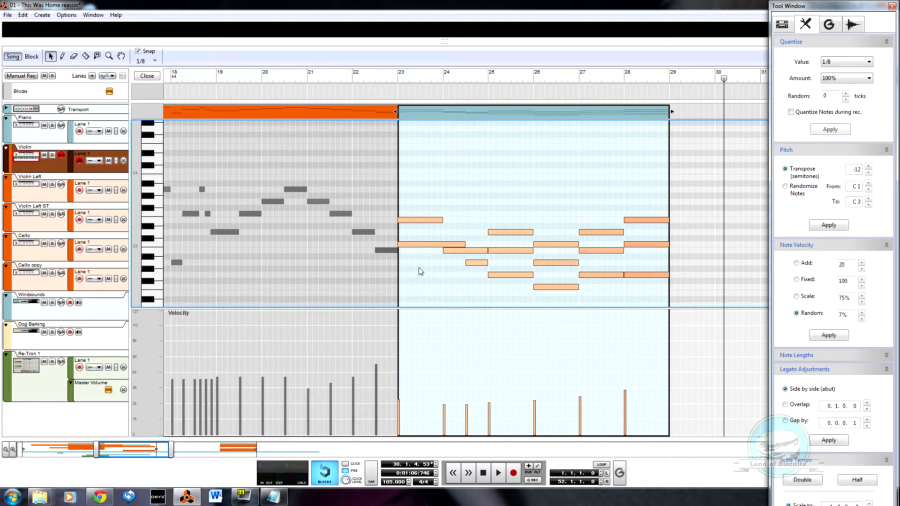
- Reshape bar 23 into a 1.5-beat C3, an eighth-note D3 on the second beat's offbeat, and a half-bar E3 starting on beat 3
{"action": "mouse_move", "coordinate": [417, 234]}
{"action": "left_mouse_down"}
{"action": "mouse_move", "coordinate": [435, 261]}
{"action": "mouse_move", "coordinate": [417, 242]}
{"action": "left_mouse_up"}
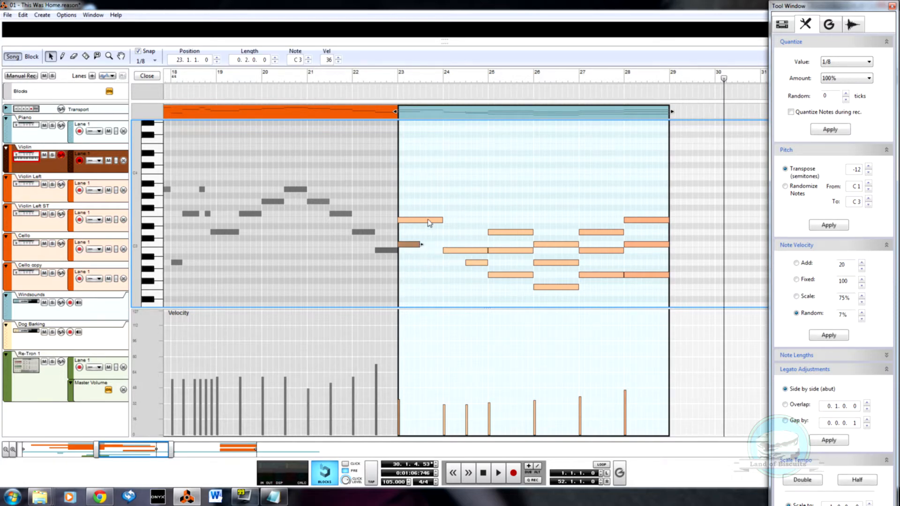
{"action": "mouse_move", "coordinate": [425, 226]}
{"action": "left_mouse_down"}
{"action": "mouse_move", "coordinate": [452, 220]}
{"action": "mouse_move", "coordinate": [415, 245]}
{"action": "left_mouse_up"}
{"action": "key", "text": "w"}
{"action": "left_click", "coordinate": [416, 232]}
{"action": "key", "text": "q"}
{"action": "key", "text": "w"}
{"action": "left_click_drag", "start_coordinate": [415, 343], "coordinate": [415, 393]}
{"action": "key", "text": "q"}
- Shorten bar 24's B2 to a half bar, trim bar 23's E3, and add an eighth-note D3 at 23.4.3
{"action": "left_click", "coordinate": [445, 252]}
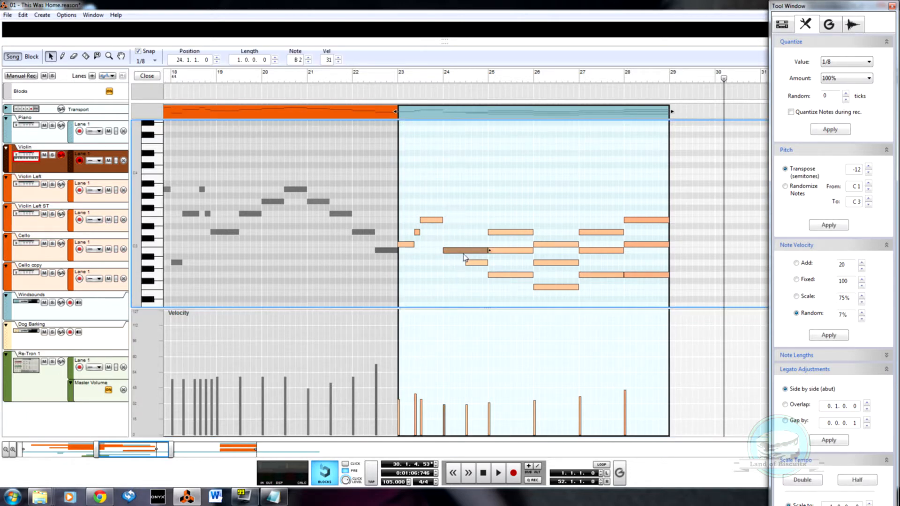
{"action": "left_click_drag", "start_coordinate": [478, 249], "coordinate": [465, 251]}
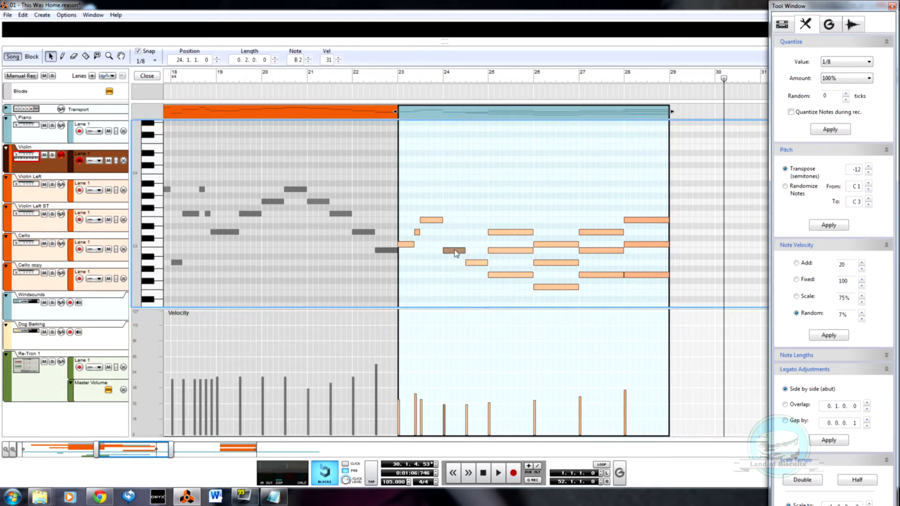
{"action": "left_click", "coordinate": [442, 220]}
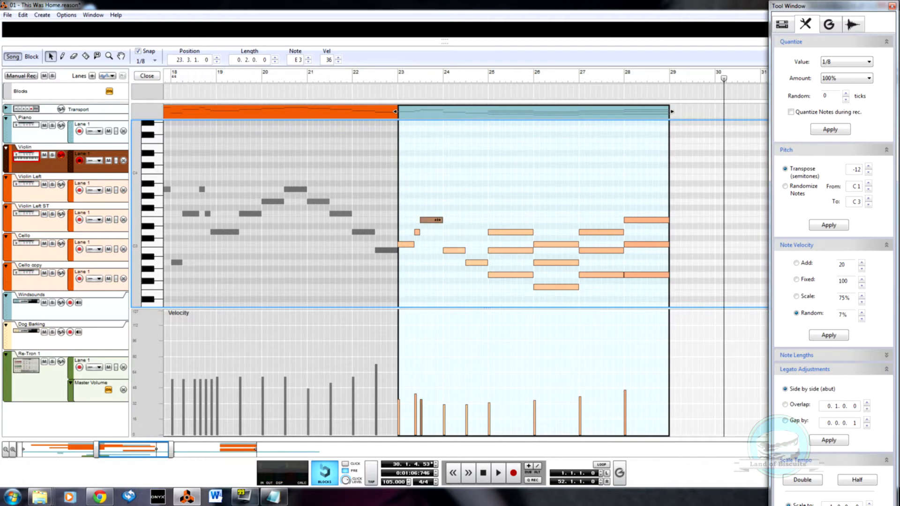
{"action": "left_click", "coordinate": [439, 232], "text": "alt"}
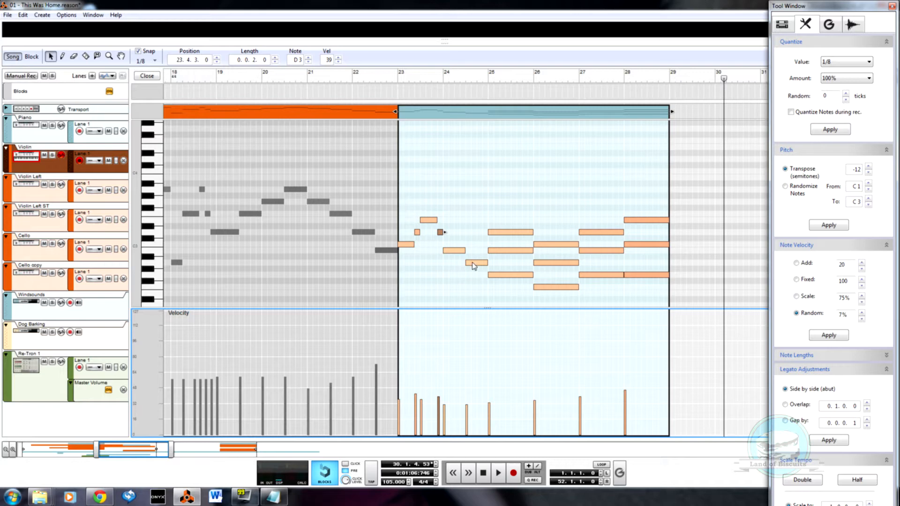
- Play back from bar 23, lower the D3 velocity at 23.4.3 to 19, and raise the velocity of bar 24's B2
{"action": "left_click", "coordinate": [398, 84]}
{"action": "key", "text": "space"}
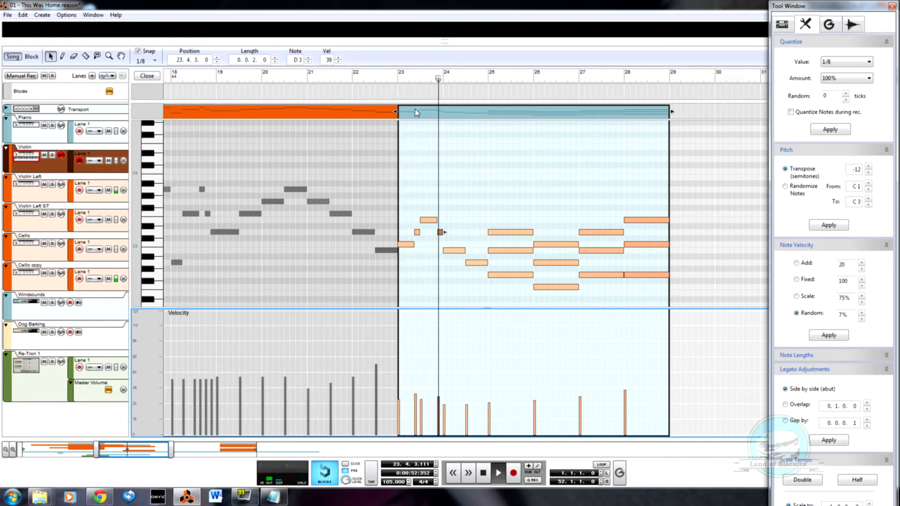
{"action": "key", "text": "w"}
{"action": "left_click_drag", "start_coordinate": [438, 412], "coordinate": [439, 417]}
{"action": "left_click", "coordinate": [448, 370]}
{"action": "key", "text": "q"}
{"action": "key", "text": "space"}
{"action": "key", "text": "space"}
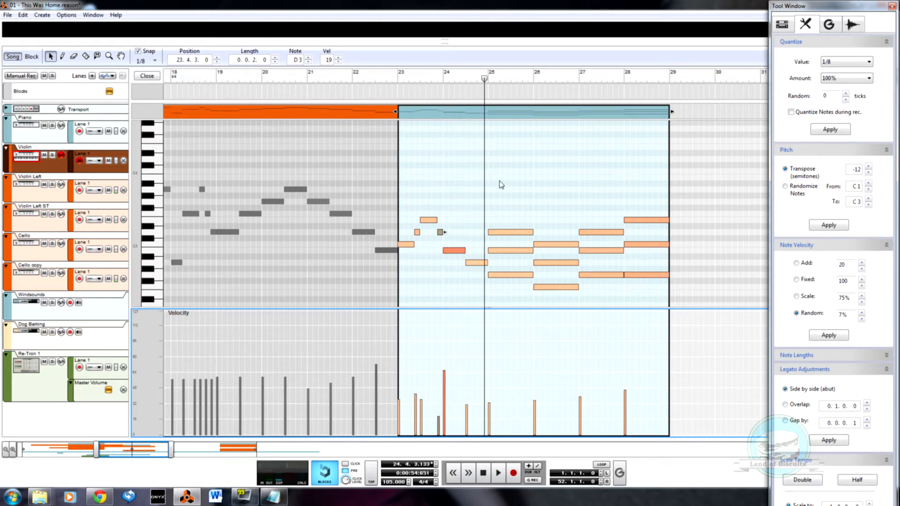
- Reshape bar 25 into a 1.5-beat B2, an eighth-note C3, and a half-bar D3 starting on beat 3
{"action": "left_click", "coordinate": [528, 251]}
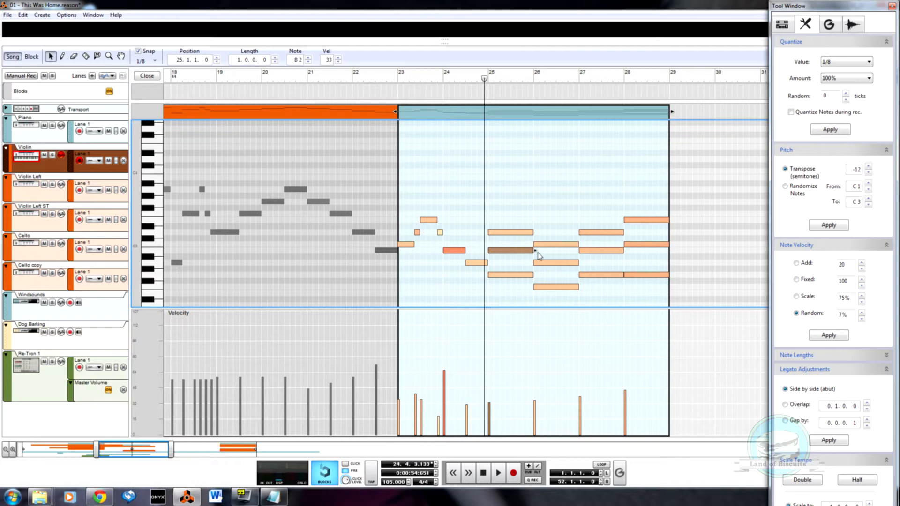
{"action": "mouse_move", "coordinate": [534, 250]}
{"action": "left_mouse_down"}
{"action": "mouse_move", "coordinate": [510, 251]}
{"action": "mouse_move", "coordinate": [560, 236]}
{"action": "left_mouse_up"}
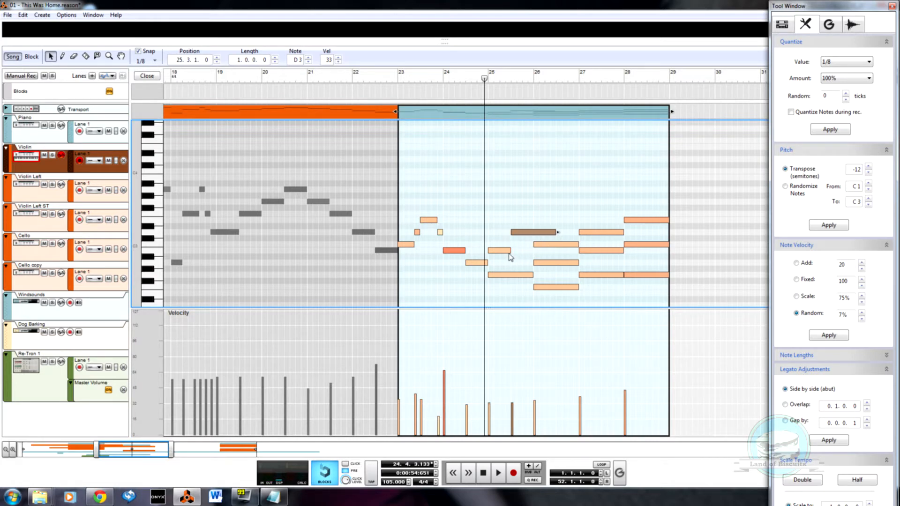
{"action": "left_click", "coordinate": [512, 256]}
{"action": "left_click_drag", "start_coordinate": [510, 251], "coordinate": [505, 252]}
{"action": "key", "text": "w"}
{"action": "left_click", "coordinate": [508, 244]}
{"action": "left_click", "coordinate": [506, 399]}
{"action": "key", "text": "q"}
{"action": "left_click", "coordinate": [552, 233]}
{"action": "left_click_drag", "start_coordinate": [557, 232], "coordinate": [533, 232]}
- End bar 25 with a short C3, split bar 26 into half-bar B2 and A2 notes, and raise the velocity on bar 26's first beat
{"action": "left_click", "coordinate": [539, 245]}
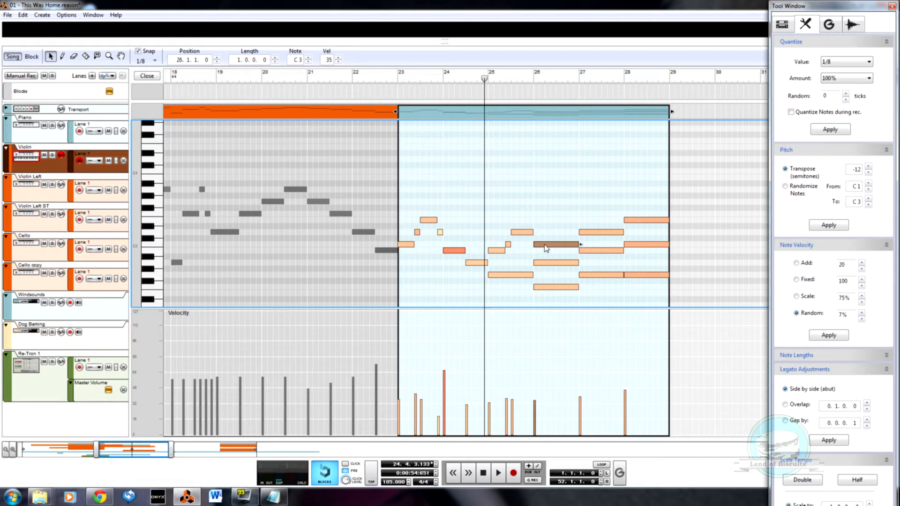
{"action": "left_click", "coordinate": [534, 232]}
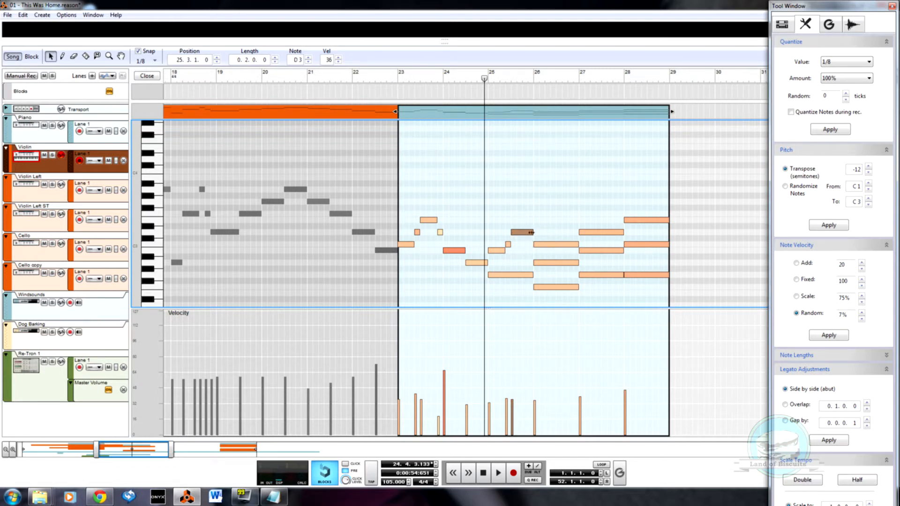
{"action": "mouse_move", "coordinate": [554, 245]}
{"action": "left_mouse_down"}
{"action": "mouse_move", "coordinate": [532, 245]}
{"action": "mouse_move", "coordinate": [577, 265]}
{"action": "mouse_move", "coordinate": [603, 263]}
{"action": "mouse_move", "coordinate": [573, 262]}
{"action": "left_mouse_up"}
{"action": "key", "text": "w"}
{"action": "key", "text": "q"}
{"action": "key", "text": "w"}
{"action": "left_click", "coordinate": [535, 381]}
{"action": "key", "text": "q"}
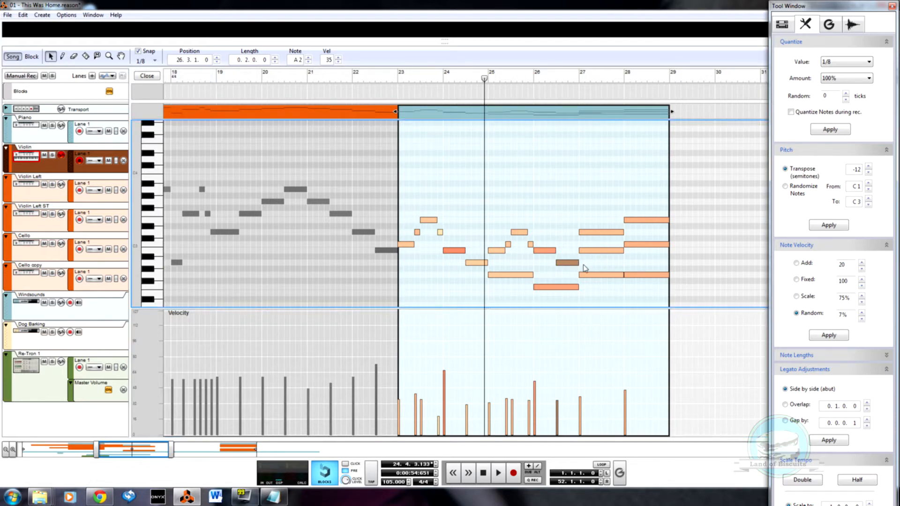
- Reshape bar 27 into rising G2, A2, B2 and D3 notes, and delete the leftover long low notes in bars 25 and 26
{"action": "key", "text": "w"}
{"action": "left_click", "coordinate": [605, 269]}
{"action": "key", "text": "q"}
{"action": "mouse_move", "coordinate": [603, 266]}
{"action": "left_mouse_down"}
{"action": "mouse_move", "coordinate": [638, 257]}
{"action": "mouse_move", "coordinate": [624, 252]}
{"action": "mouse_move", "coordinate": [656, 233]}
{"action": "mouse_move", "coordinate": [623, 234]}
{"action": "mouse_move", "coordinate": [620, 253]}
{"action": "mouse_move", "coordinate": [612, 252]}
{"action": "left_mouse_up"}
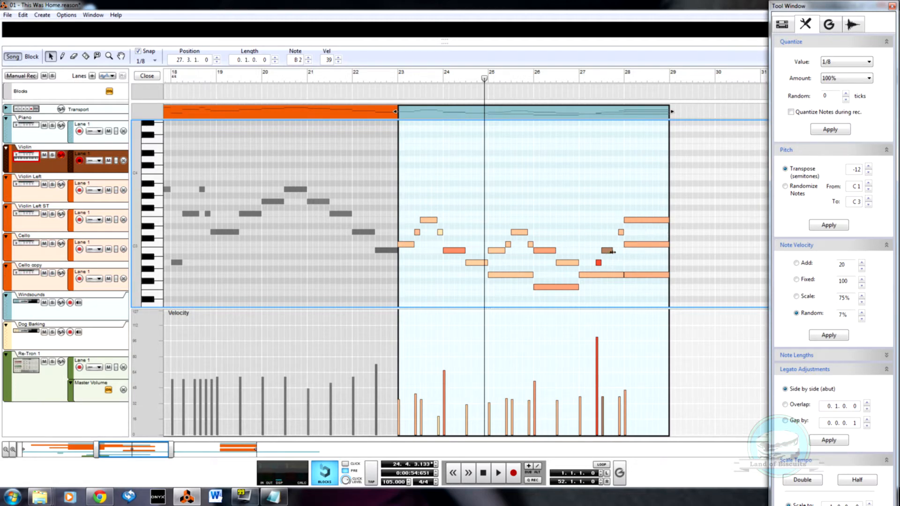
{"action": "left_click", "coordinate": [622, 276]}
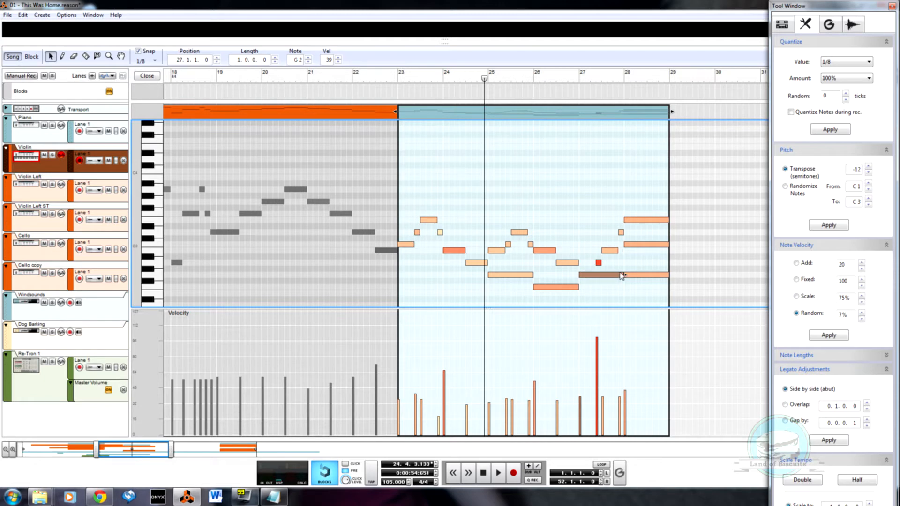
{"action": "left_click_drag", "start_coordinate": [622, 274], "coordinate": [596, 275]}
{"action": "left_click_drag", "start_coordinate": [511, 264], "coordinate": [561, 302]}
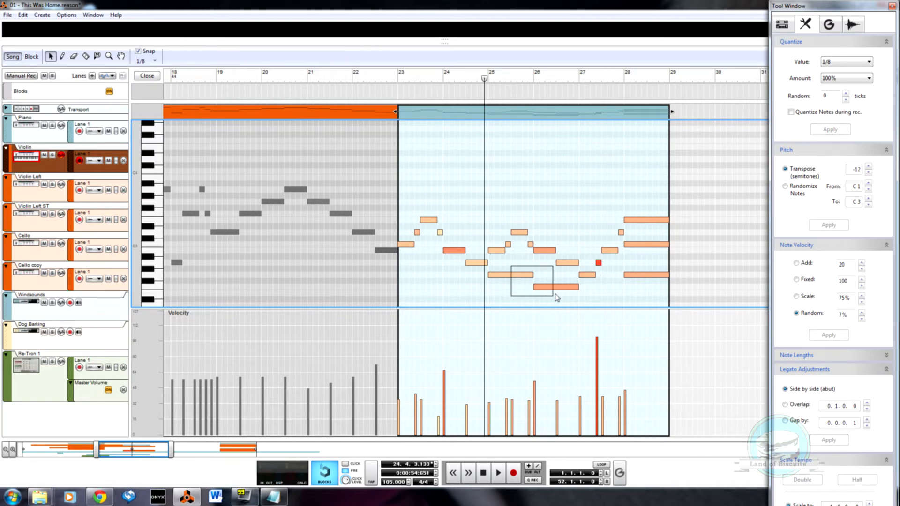
{"action": "key", "text": "Delete"}
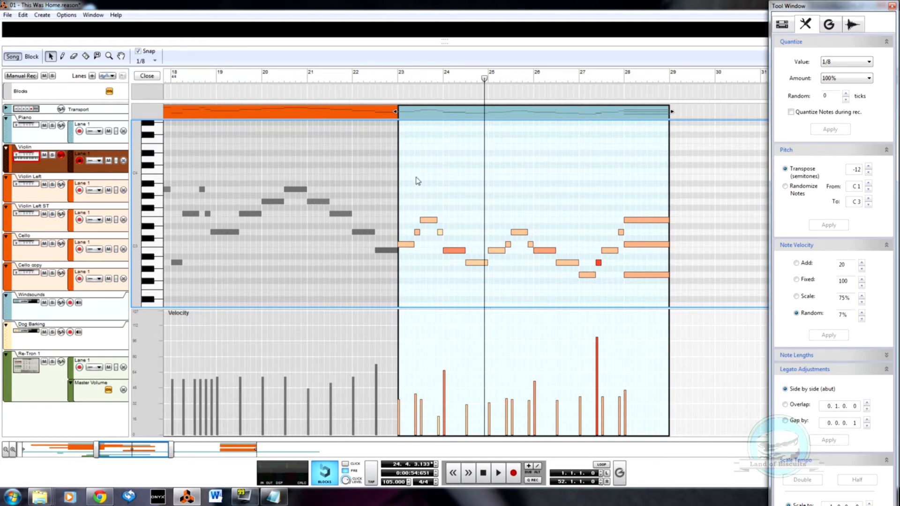
- Audition single pitches, play the Violin melody from bar 23 to check its opening, and close the note editor
{"action": "left_click", "coordinate": [401, 82]}
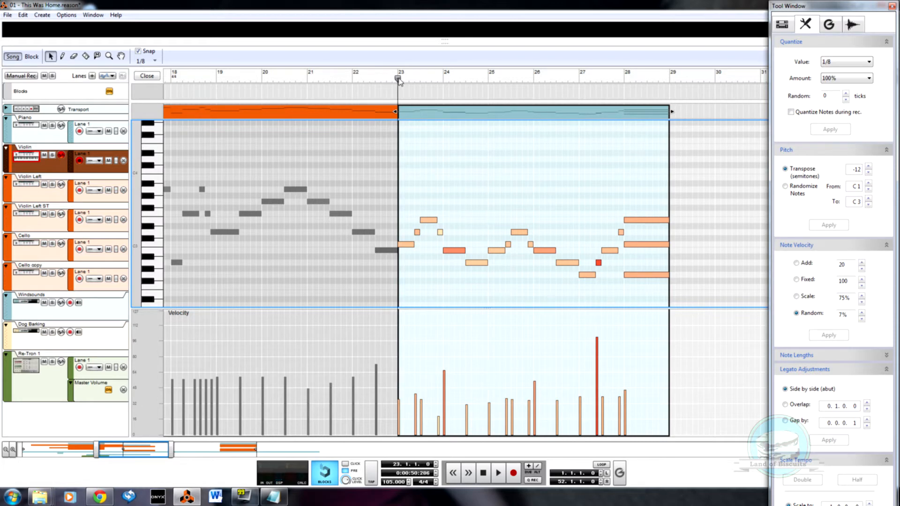
{"action": "left_click", "coordinate": [410, 245]}
{"action": "left_click", "coordinate": [152, 239]}
{"action": "left_click", "coordinate": [158, 219]}
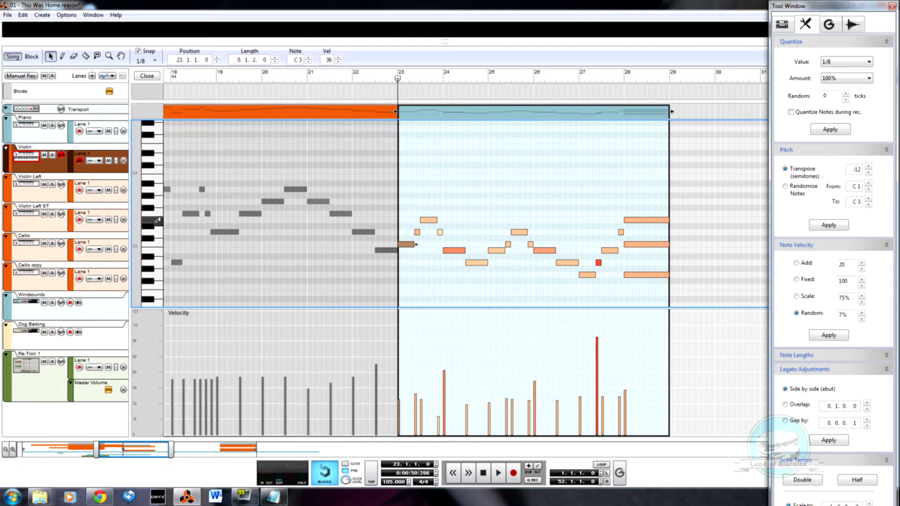
{"action": "left_click", "coordinate": [160, 199]}
{"action": "left_click_drag", "start_coordinate": [409, 224], "coordinate": [448, 237]}
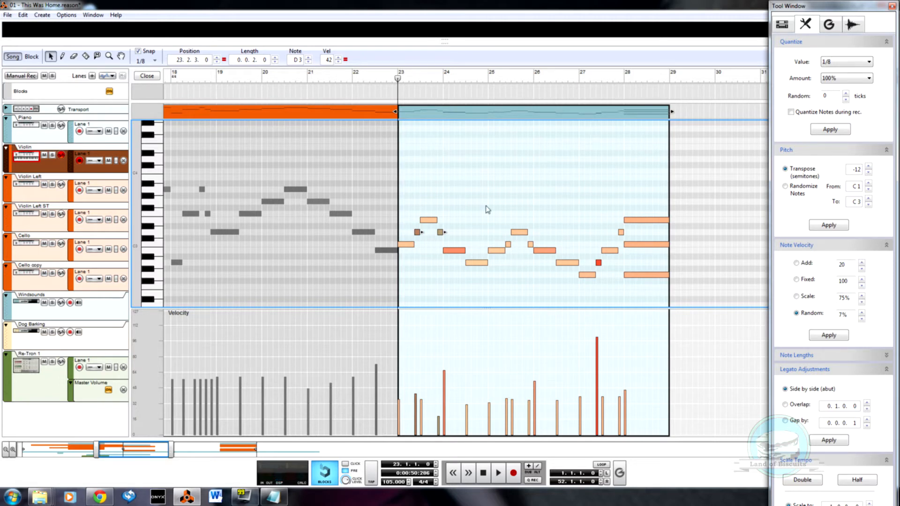
{"action": "key", "text": "space"}
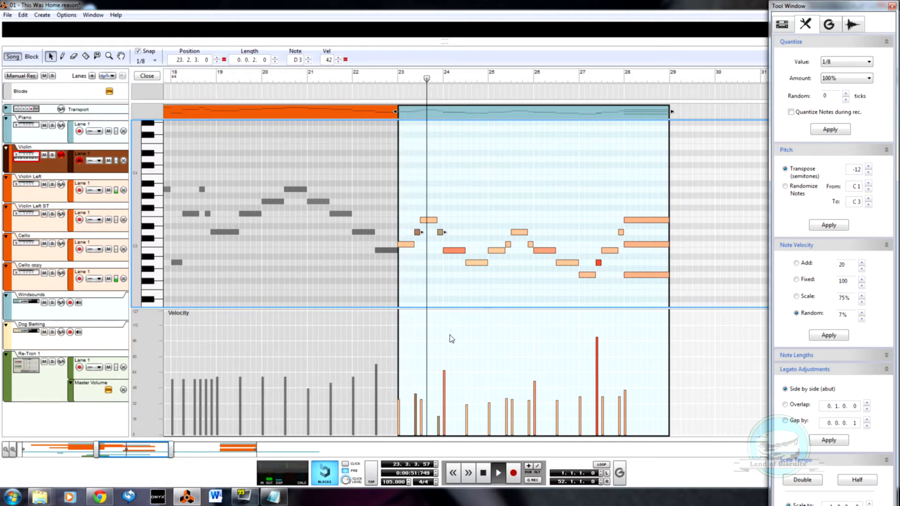
{"action": "key", "text": "space"}
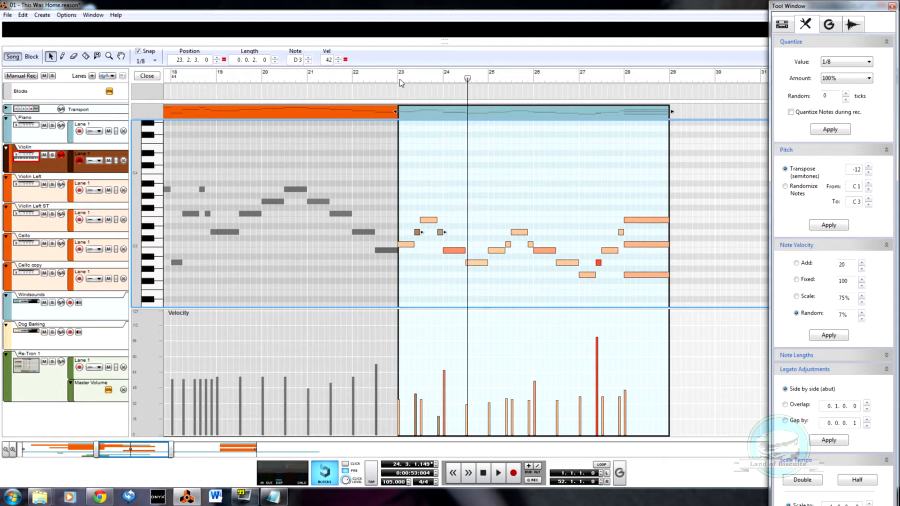
{"action": "left_click", "coordinate": [143, 76]}
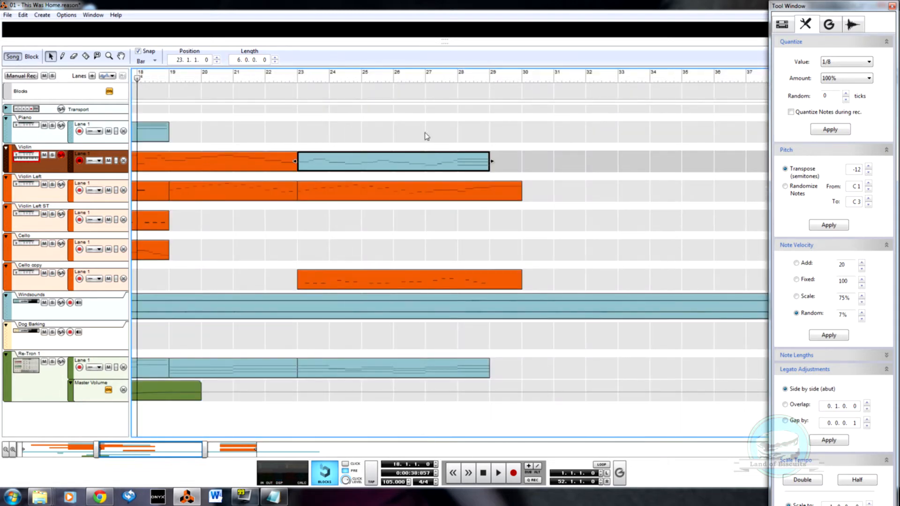
- Reshape the bar 28 chord of the Violin clip into a 1.5-beat C3, an eighth-note D3 and a half-bar E3, and close the editor
{"action": "double_click", "coordinate": [458, 165]}
{"action": "left_click", "coordinate": [638, 246]}
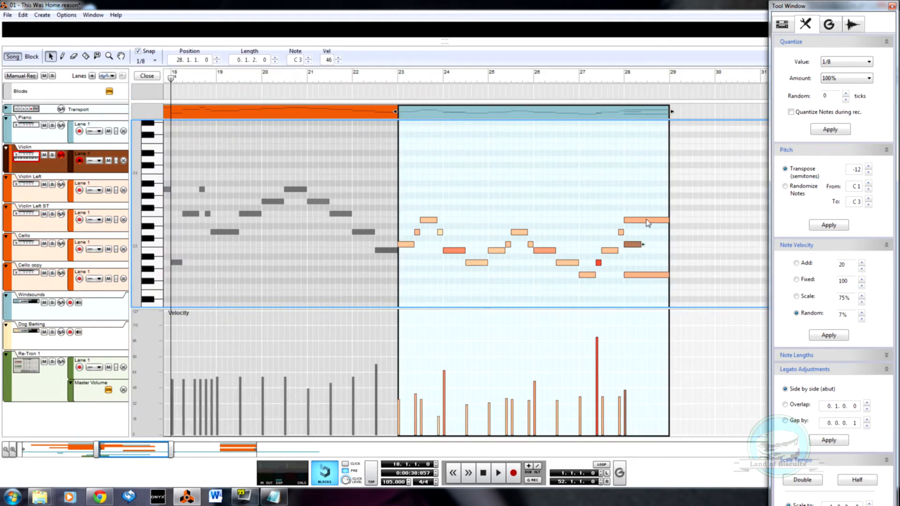
{"action": "left_click_drag", "start_coordinate": [660, 220], "coordinate": [678, 232]}
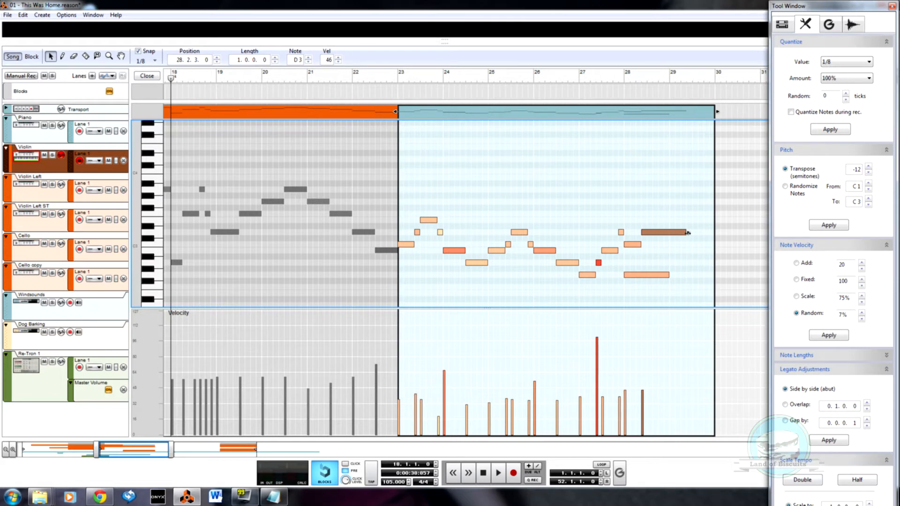
{"action": "left_click_drag", "start_coordinate": [671, 275], "coordinate": [694, 220]}
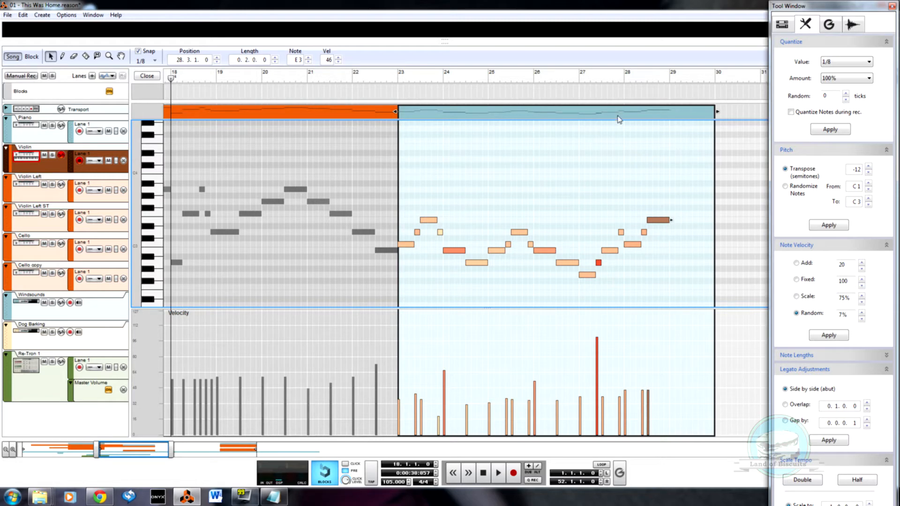
{"action": "left_click", "coordinate": [146, 76]}
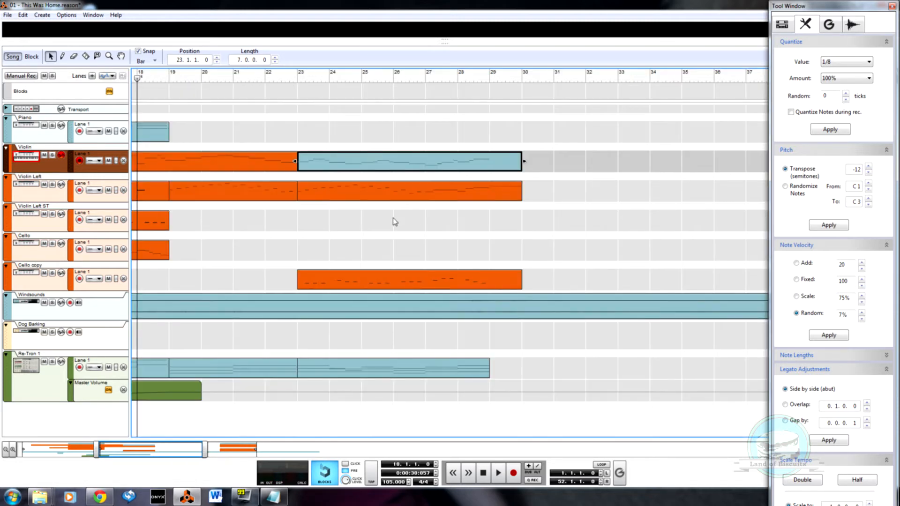
- Add a one-bar G3 at bar 29 with velocity 75, raise the last two bar 28 velocities, and lower the short A2's velocity in bar 27
{"action": "double_click", "coordinate": [497, 156]}
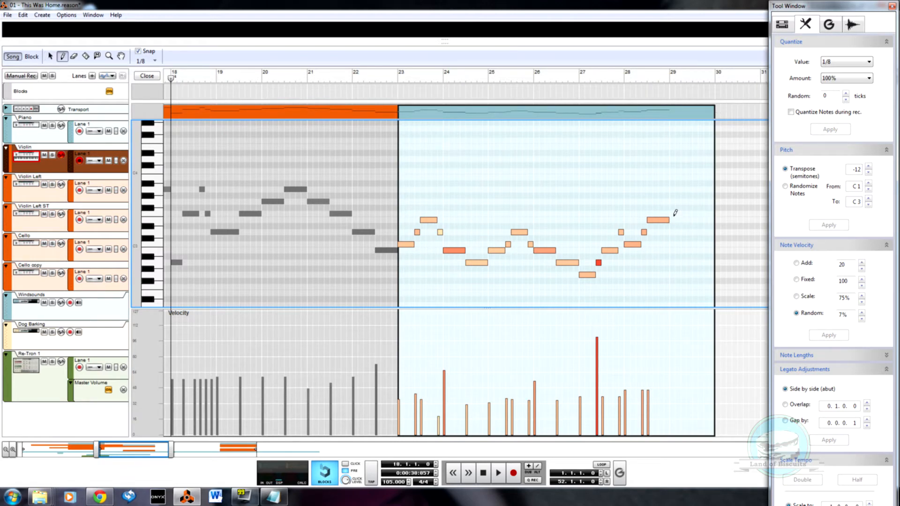
{"action": "left_click", "coordinate": [673, 201]}
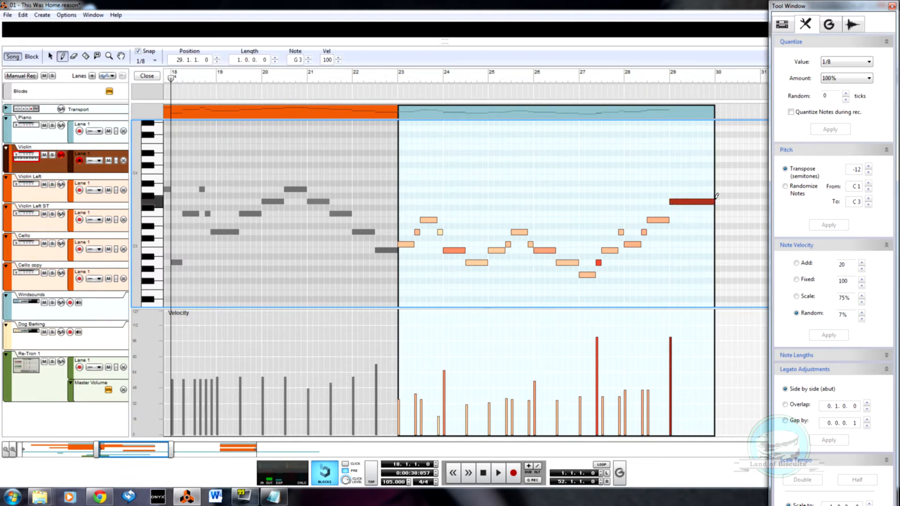
{"action": "left_click_drag", "start_coordinate": [683, 388], "coordinate": [654, 390]}
{"action": "left_click_drag", "start_coordinate": [595, 394], "coordinate": [610, 399]}
{"action": "left_click", "coordinate": [672, 361]}
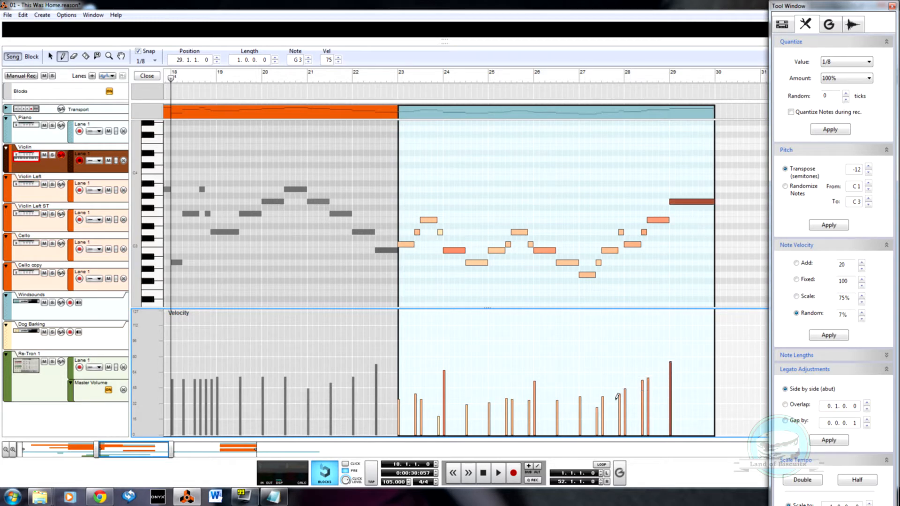
- Trim bar 28's E3, add an eighth-note F3 at 28.4.3 with velocity 57, and close the note editor
{"action": "left_click", "coordinate": [665, 220]}
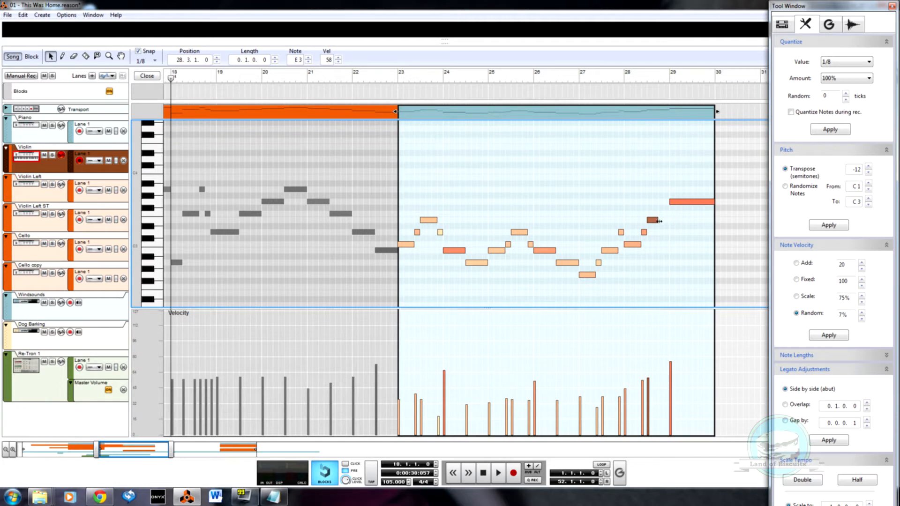
{"action": "left_click", "coordinate": [666, 213]}
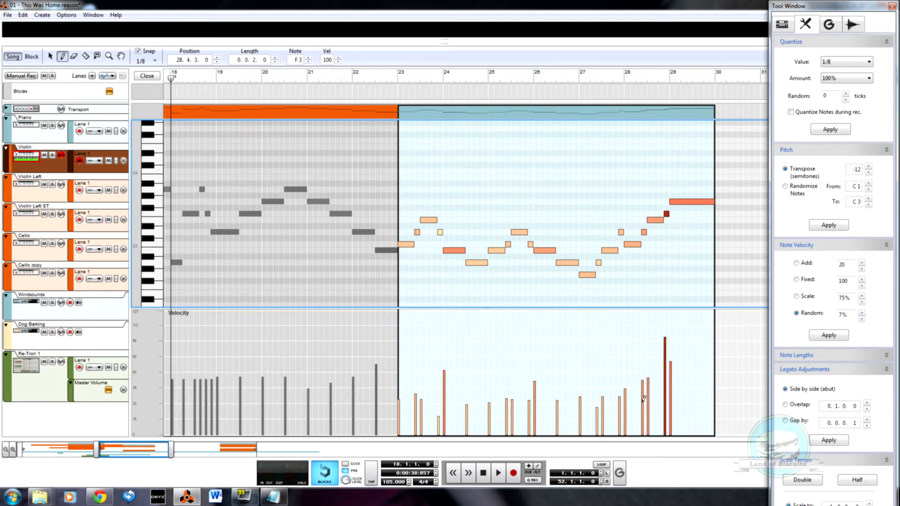
{"action": "left_click", "coordinate": [663, 380]}
{"action": "key", "text": "q"}
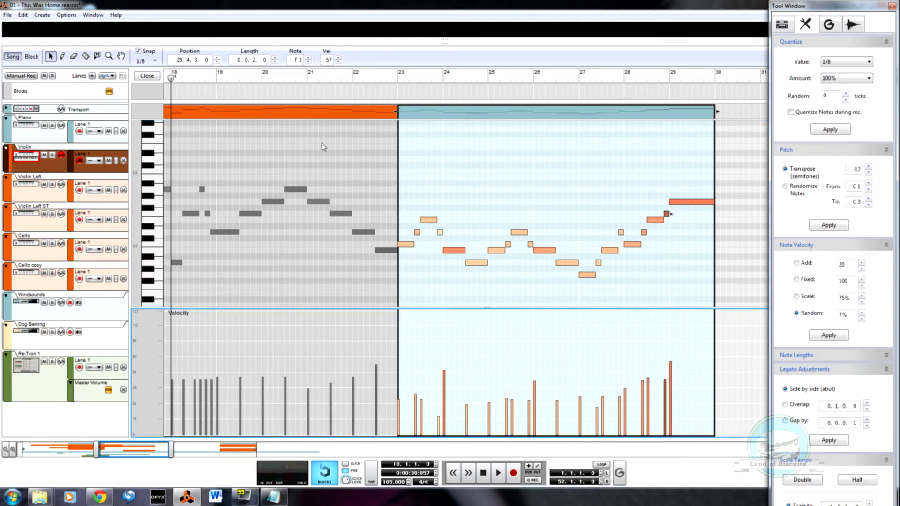
{"action": "left_click", "coordinate": [145, 75]}
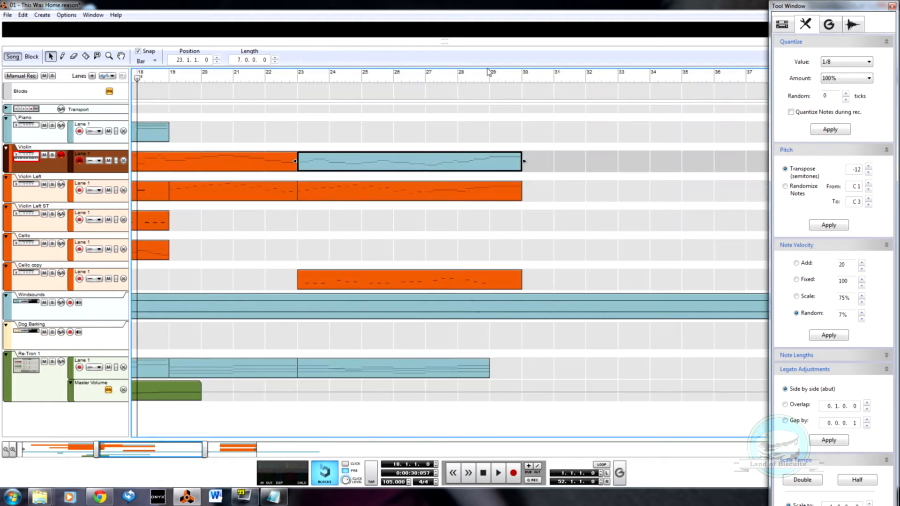
- Play the arrangement from bar 29 to check how the string melodies end, and deselect the Violin clip
{"action": "left_click", "coordinate": [170, 78]}
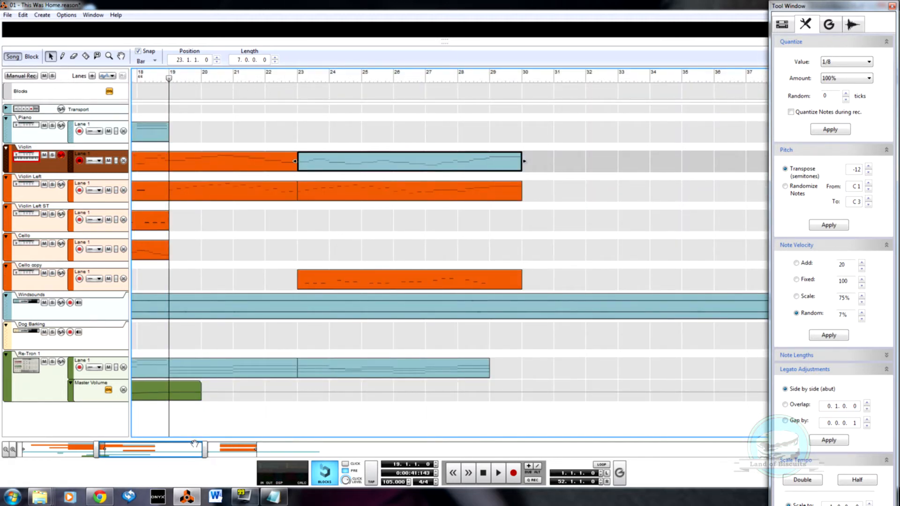
{"action": "left_click", "coordinate": [300, 79]}
{"action": "left_click_drag", "start_coordinate": [312, 89], "coordinate": [503, 125]}
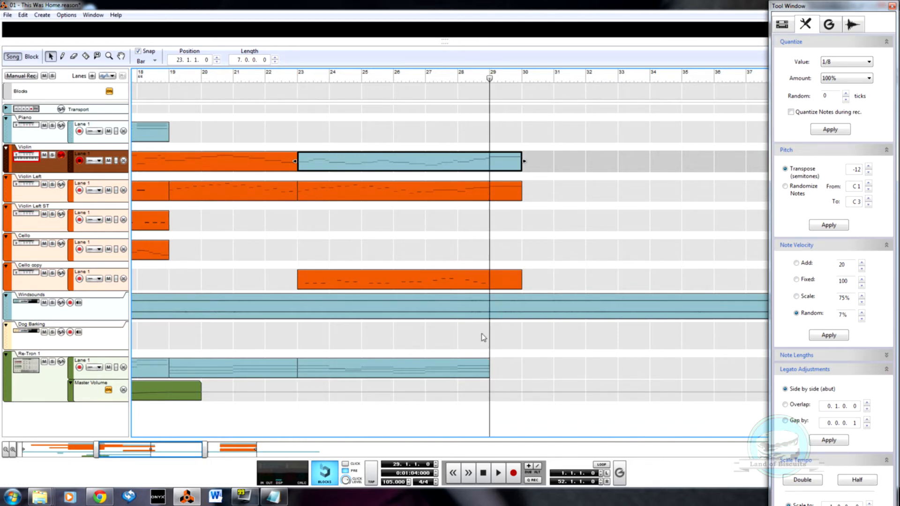
{"action": "key", "text": "space"}
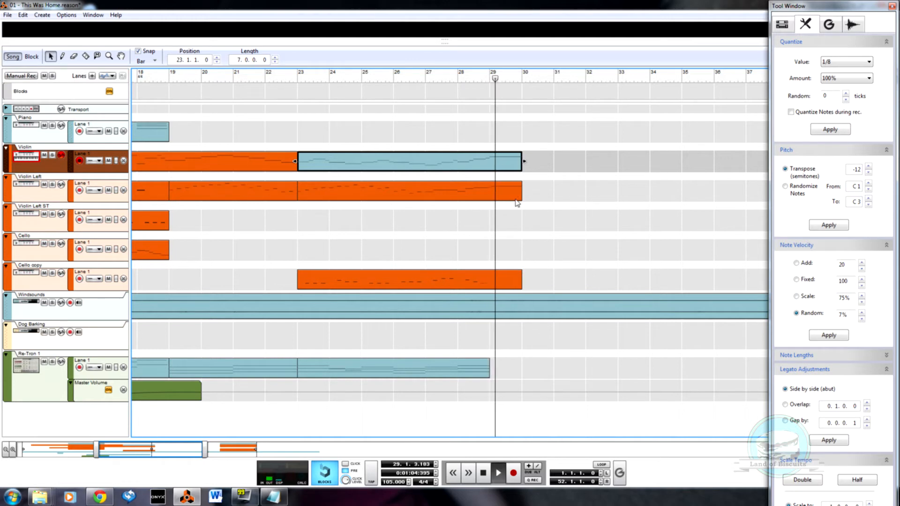
{"action": "key", "text": "space"}
{"action": "left_click", "coordinate": [514, 175]}
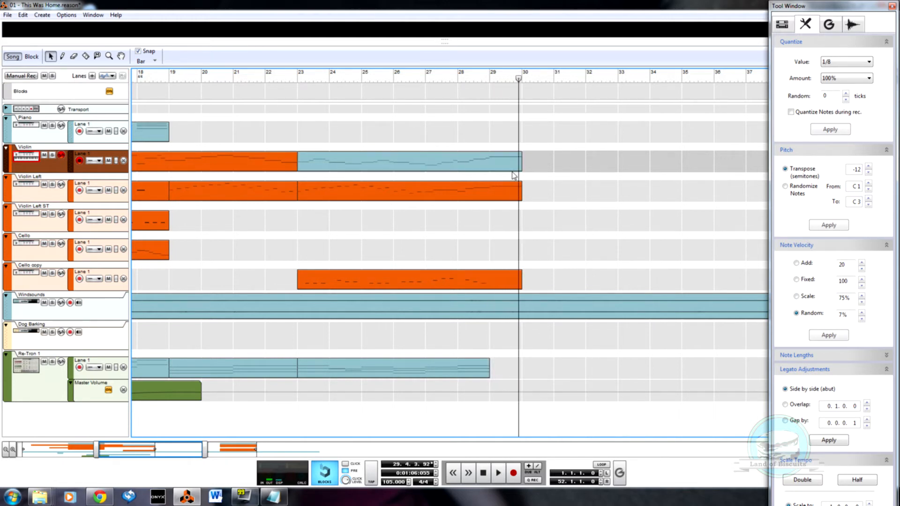
- Lower the Violin clip's one-bar note at bar 29 to D3, play the ending, and close the note editor
{"action": "double_click", "coordinate": [516, 168]}
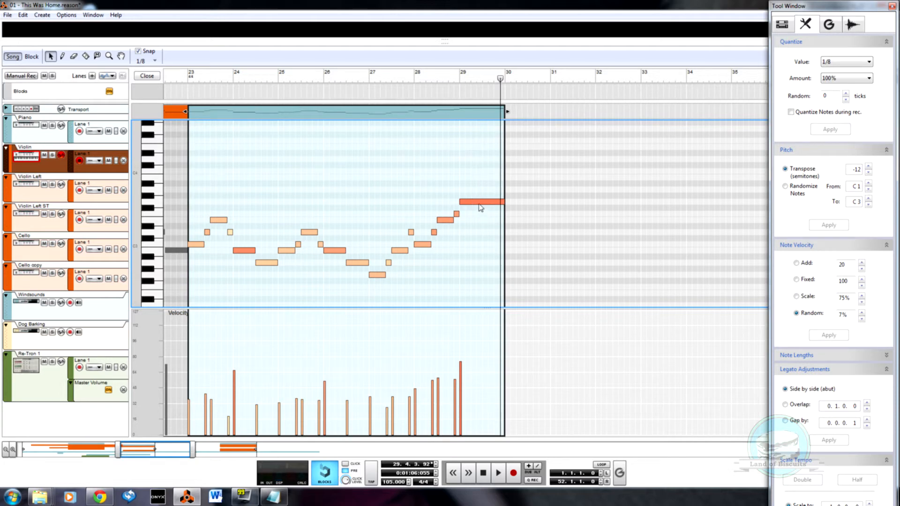
{"action": "left_click_drag", "start_coordinate": [480, 202], "coordinate": [480, 232]}
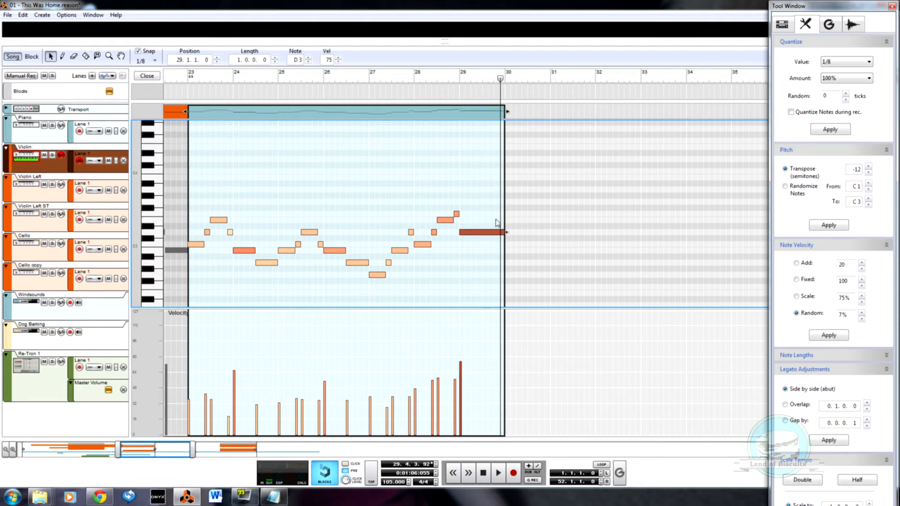
{"action": "left_click", "coordinate": [410, 86]}
{"action": "key", "text": "space"}
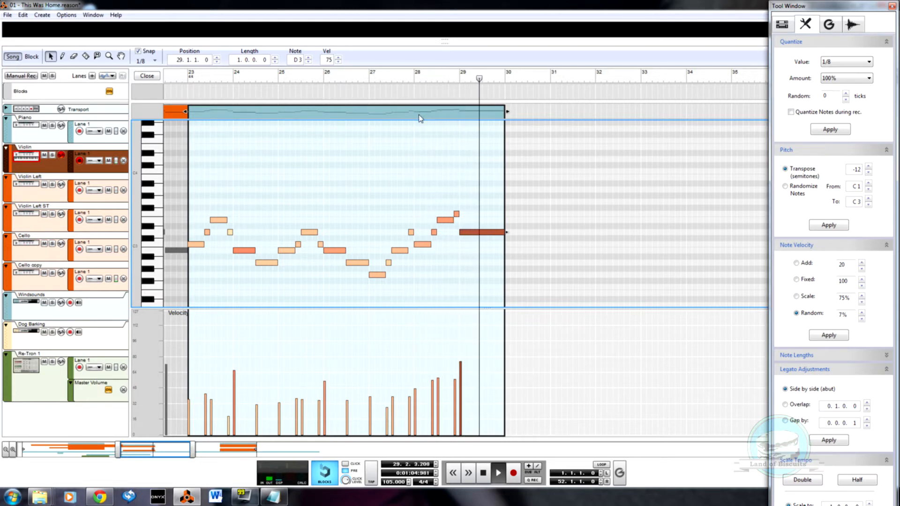
{"action": "key", "text": "space"}
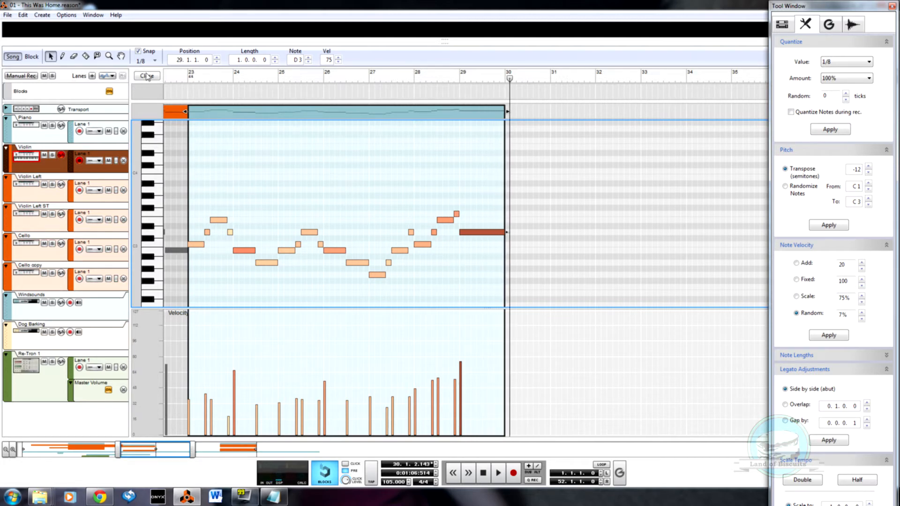
{"action": "left_click", "coordinate": [147, 77]}
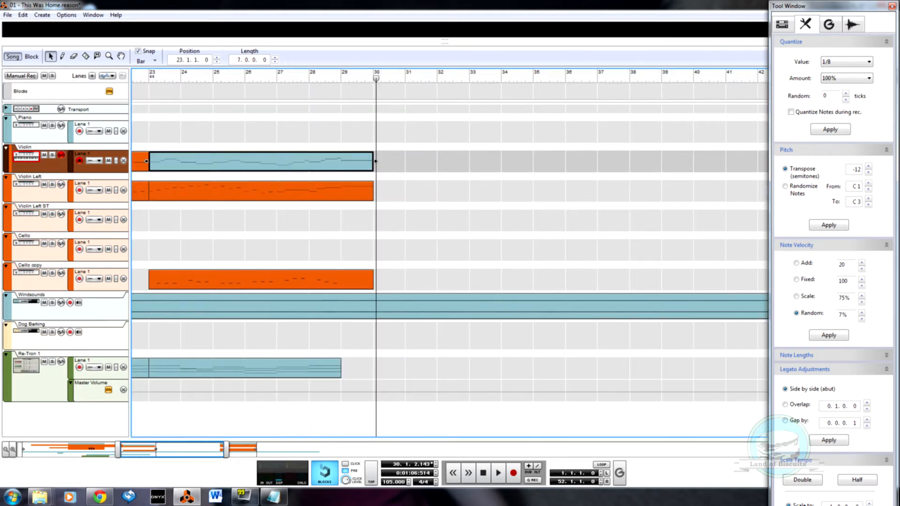
- Open the Cello copy clip and draw three eighth-note G1 notes at 29.1.3, 29.2.3 and 29.3.3 with velocity 100
{"action": "left_click_drag", "start_coordinate": [91, 449], "coordinate": [3, 434]}
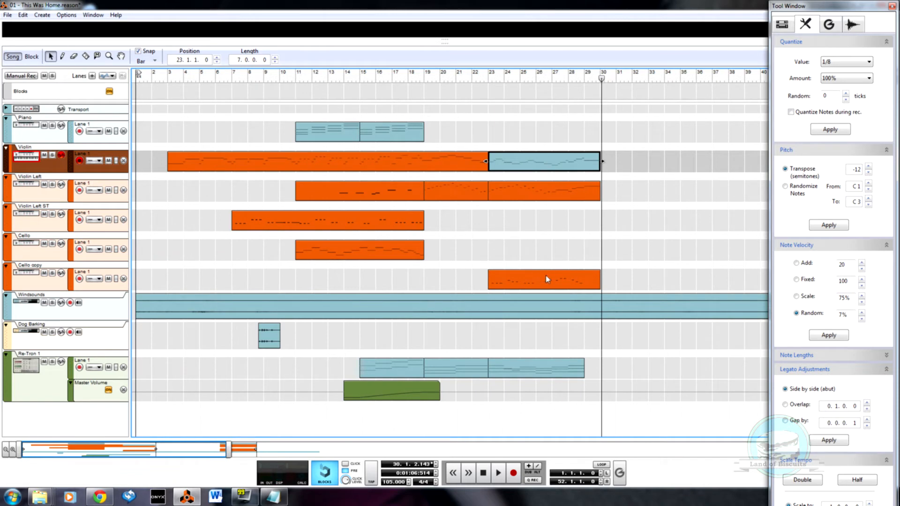
{"action": "double_click", "coordinate": [569, 288]}
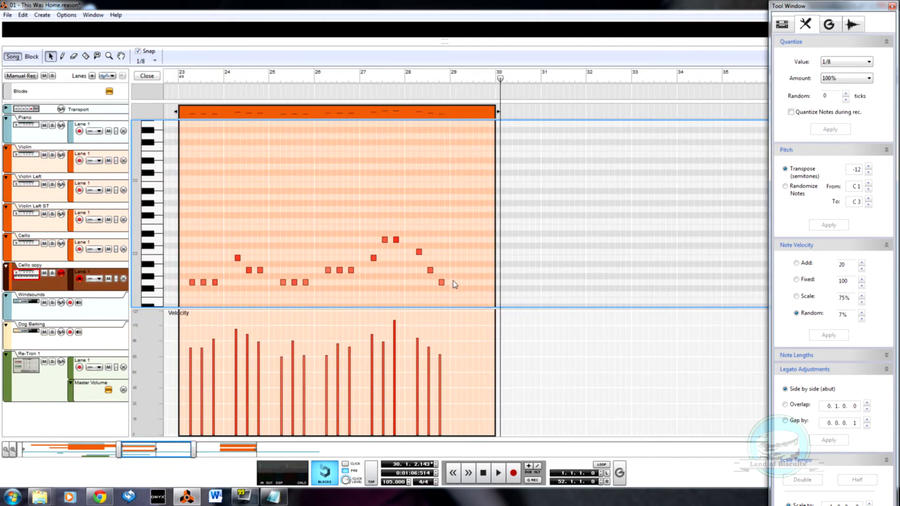
{"action": "key", "text": "w"}
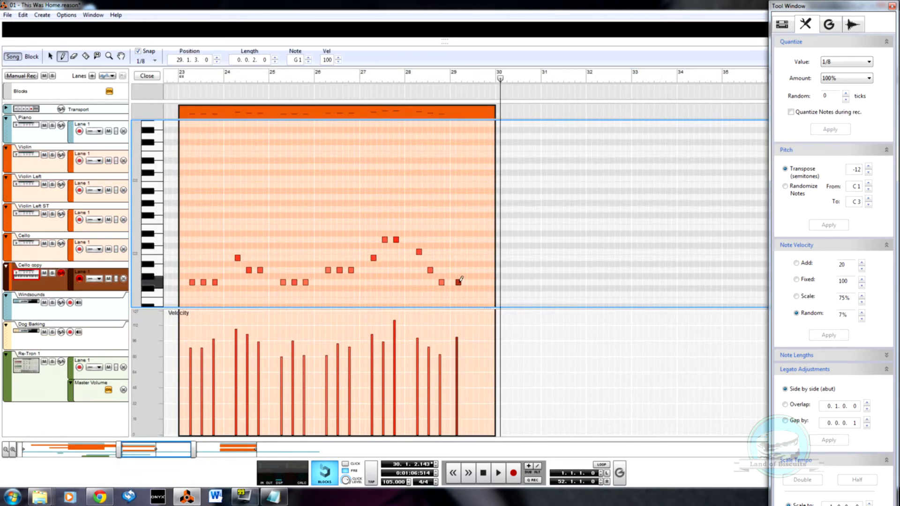
{"action": "left_click", "coordinate": [458, 282]}
{"action": "left_click", "coordinate": [469, 282]}
{"action": "left_click", "coordinate": [482, 282]}
- Shift the three bar 29 G1 notes an eighth earlier onto the beats and add a fourth G1 at 29.4.1
{"action": "key", "text": "q"}
{"action": "left_click", "coordinate": [469, 283], "text": "shift"}
{"action": "left_click", "coordinate": [458, 283], "text": "shift"}
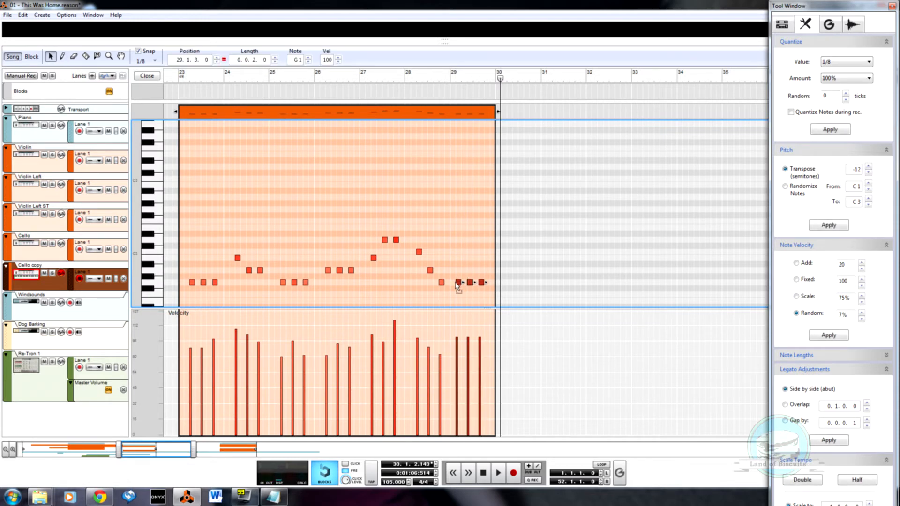
{"action": "left_click_drag", "start_coordinate": [457, 285], "coordinate": [452, 285]}
{"action": "left_click", "coordinate": [487, 282], "text": "alt"}
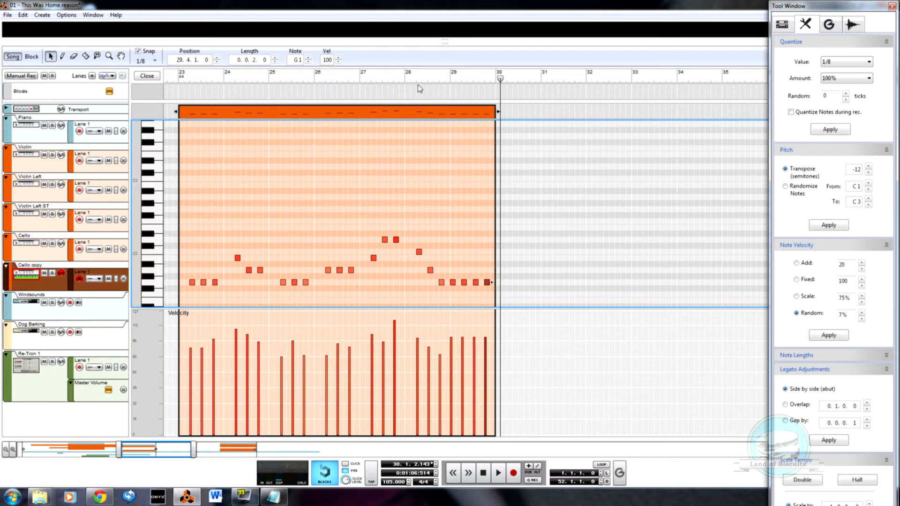
- Play the Cello copy ending, raise the velocity of bar 29's first G1 above its neighbours, and close the note editor
{"action": "left_click", "coordinate": [399, 79]}
{"action": "key", "text": "space"}
{"action": "key", "text": "w"}
{"action": "left_click", "coordinate": [452, 367]}
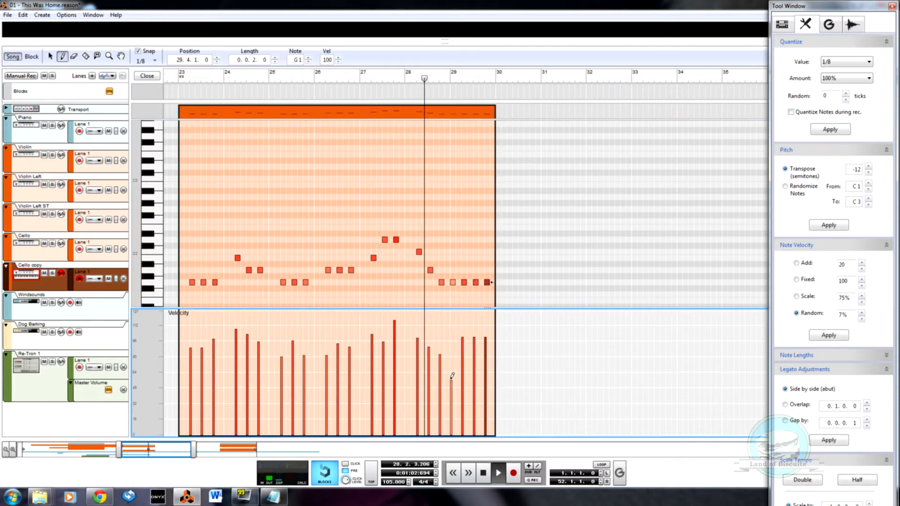
{"action": "left_click", "coordinate": [451, 323]}
{"action": "key", "text": "q"}
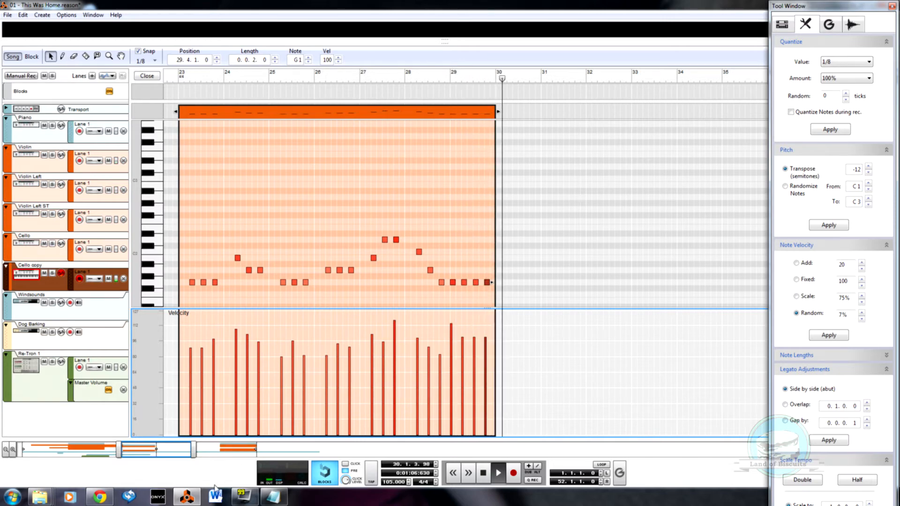
{"action": "left_click_drag", "start_coordinate": [120, 451], "coordinate": [20, 450]}
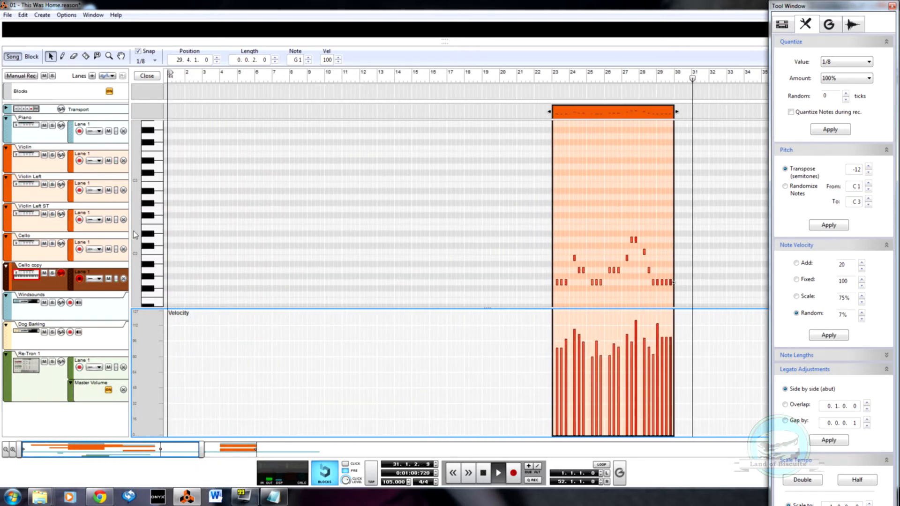
{"action": "key", "text": "space"}
{"action": "left_click", "coordinate": [142, 77]}
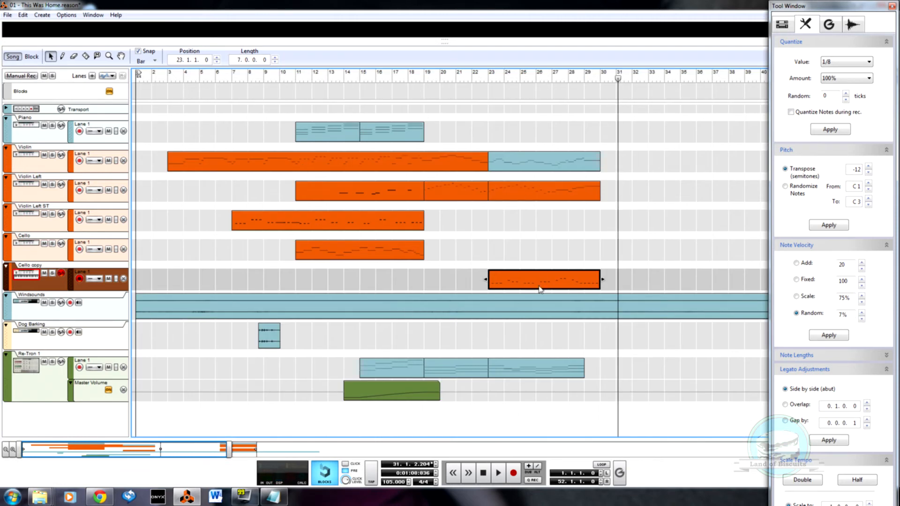
- Set the color of the Violin clip at bar 23 to Orange and deselect it
{"action": "right_click", "coordinate": [562, 166]}
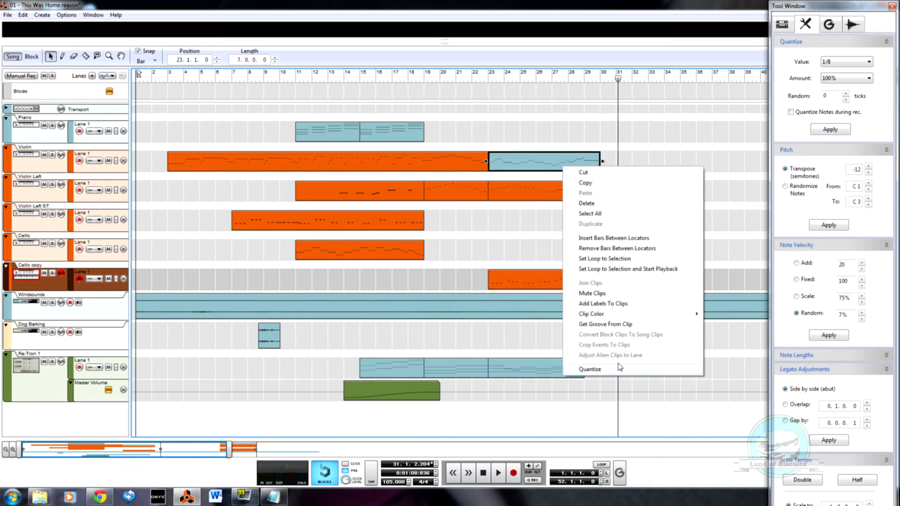
{"action": "mouse_move", "coordinate": [645, 318]}
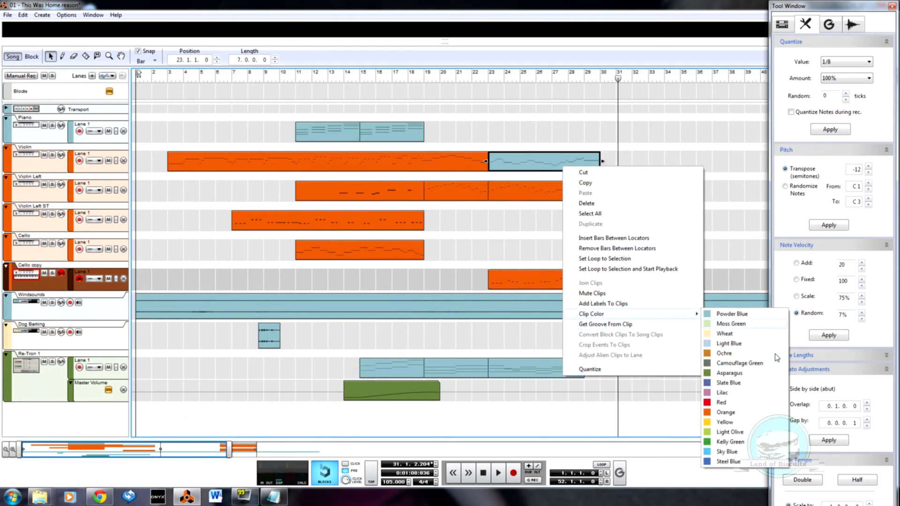
{"action": "left_click", "coordinate": [750, 411]}
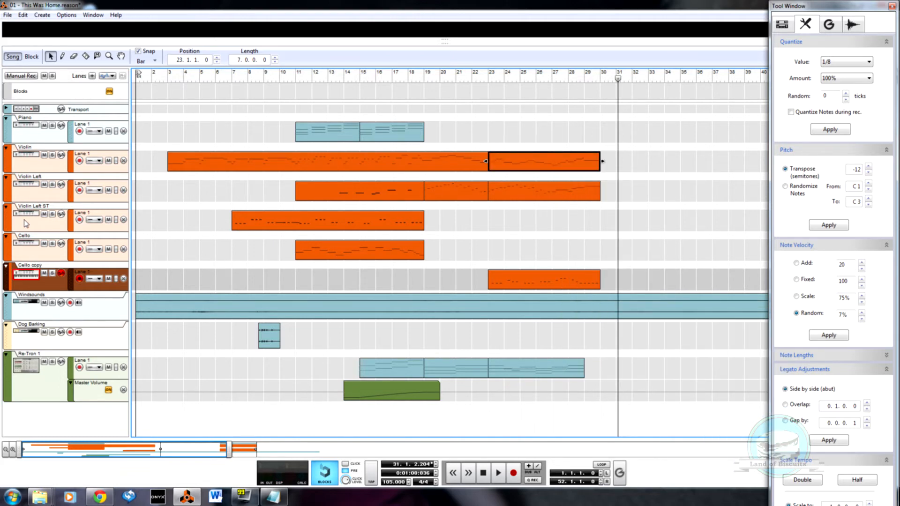
{"action": "left_click", "coordinate": [171, 182]}
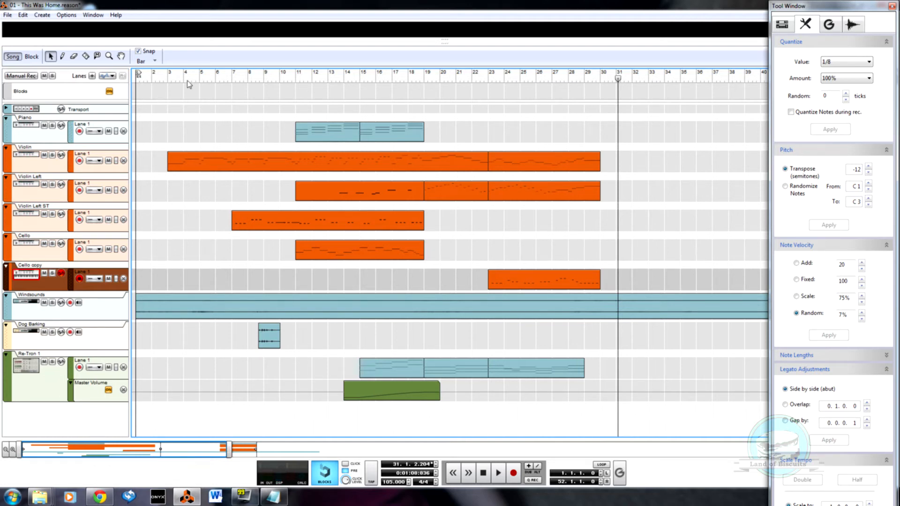
- Play the whole arrangement from bar 1 through bar 29 to review it
{"action": "left_click", "coordinate": [136, 78]}
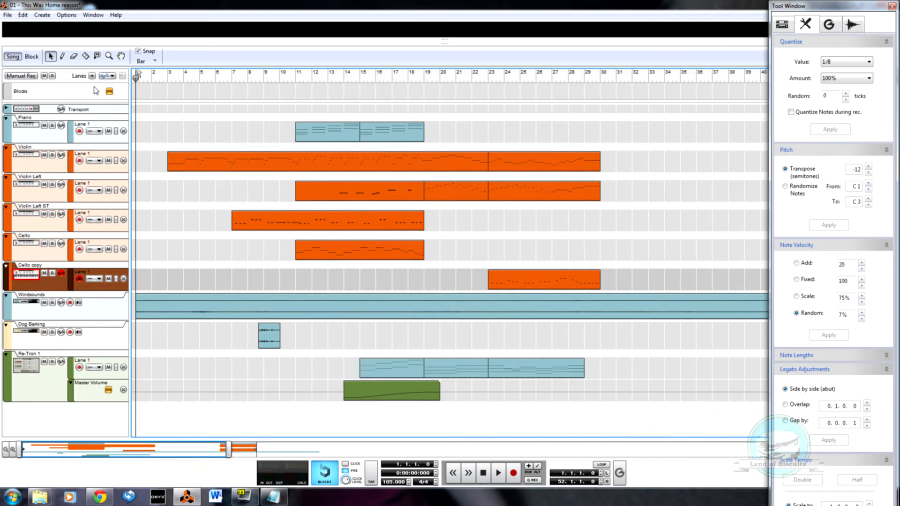
{"action": "key", "text": "space"}
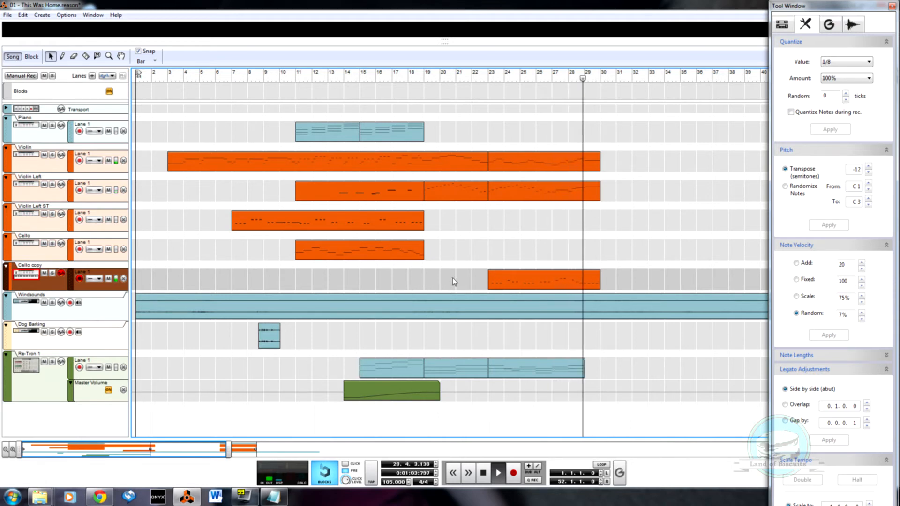
{"action": "key", "text": "space"}
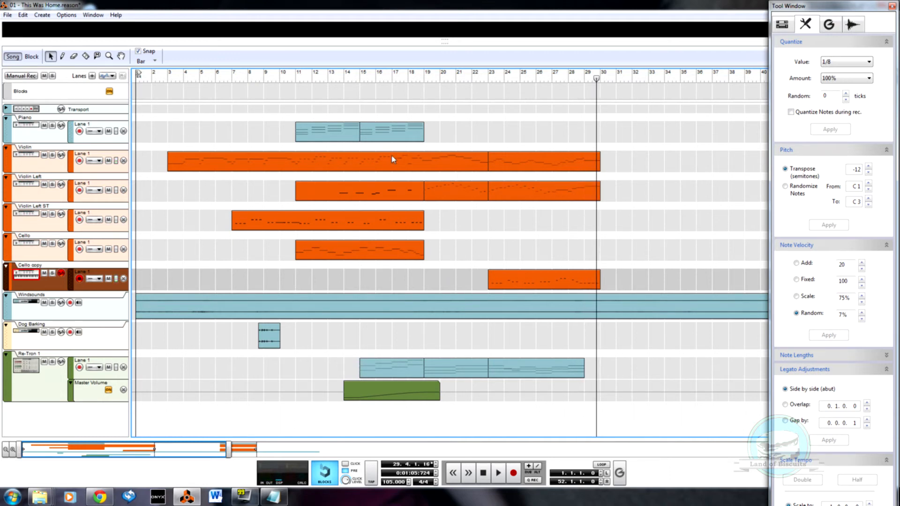
- Play from bar 15, examine the notes of the Violin Left clip that starts at bar 11, and close the note editor
{"action": "left_click", "coordinate": [360, 78]}
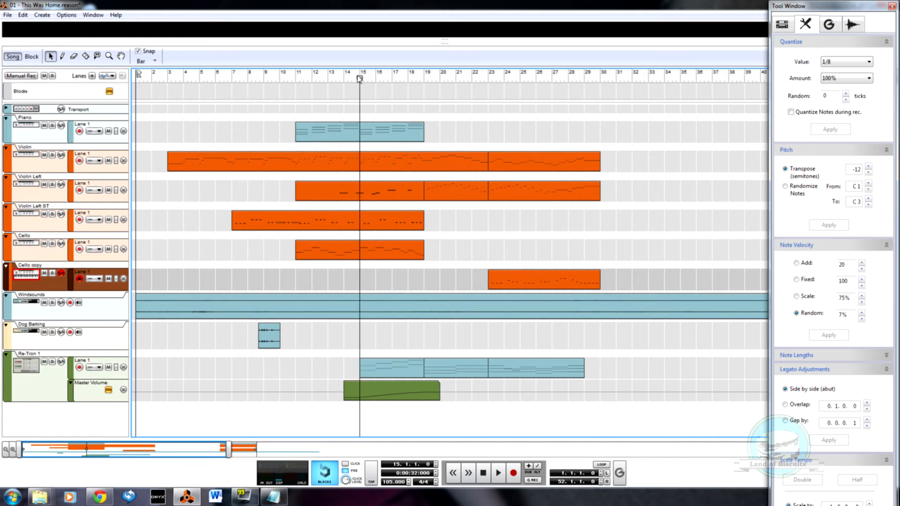
{"action": "key", "text": "space"}
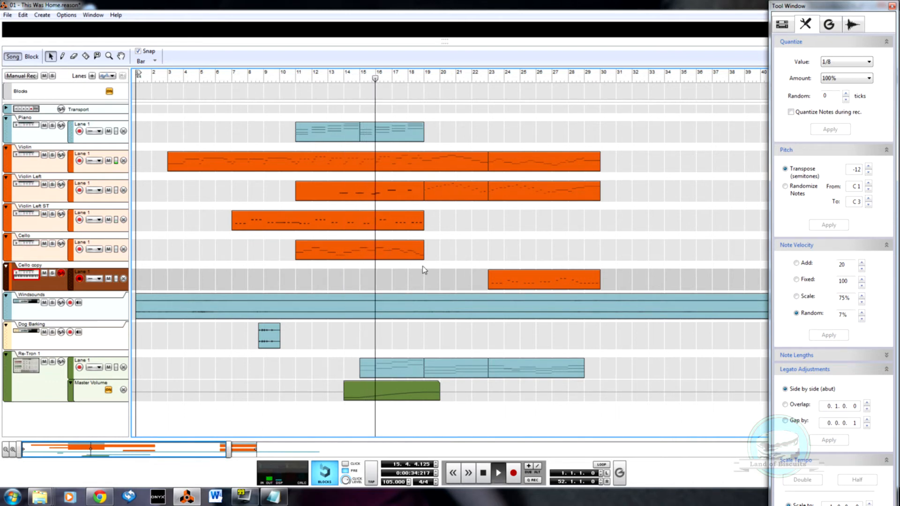
{"action": "double_click", "coordinate": [373, 197]}
{"action": "scroll", "coordinate": [425, 213], "scroll_direction": "up", "scroll_amount": 2}
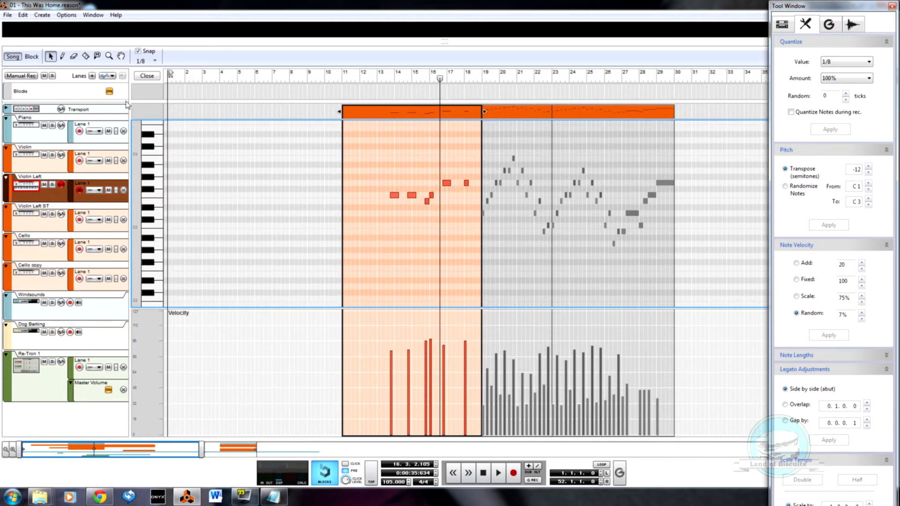
{"action": "left_click", "coordinate": [147, 78]}
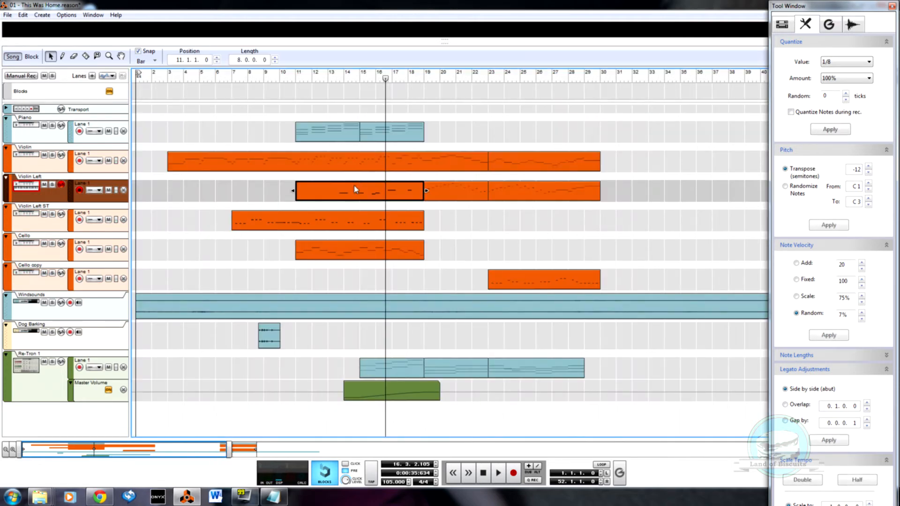
- Solo the Violin Left and Violin Left ST tracks and play them from bar 11
{"action": "left_click", "coordinate": [52, 186]}
{"action": "left_click", "coordinate": [294, 77]}
{"action": "key", "text": "space"}
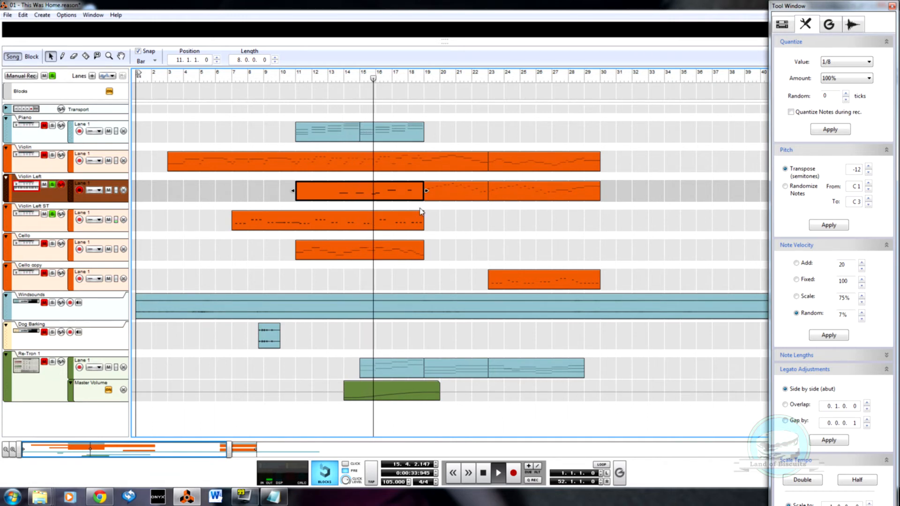
- Inspect the E3 at 15.4.1 in the Violin Left clip, close the note editor, and compare against the Piano clip at bar 15
{"action": "double_click", "coordinate": [360, 196]}
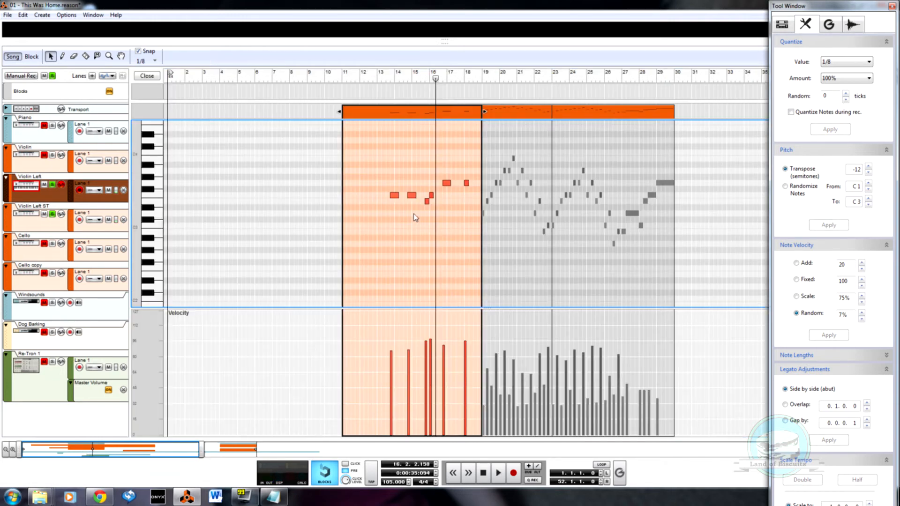
{"action": "left_click", "coordinate": [426, 201]}
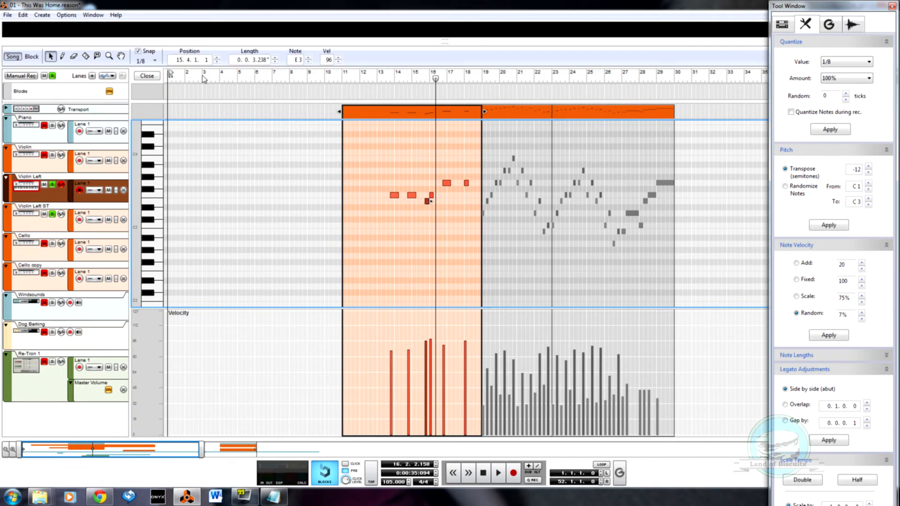
{"action": "left_click", "coordinate": [155, 78]}
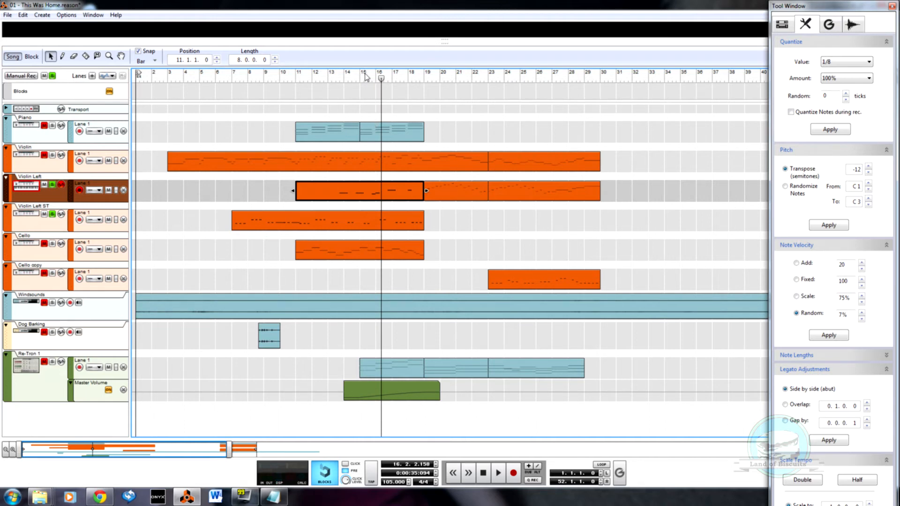
{"action": "left_click", "coordinate": [368, 139]}
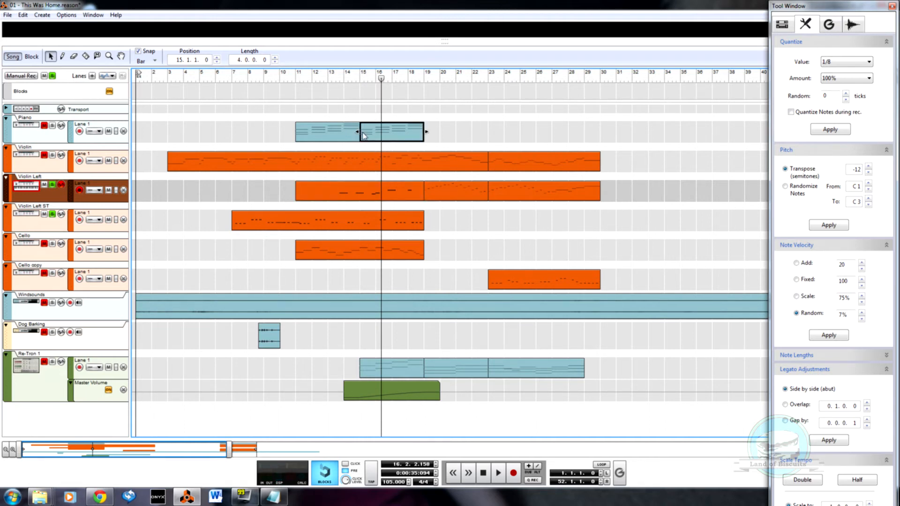
{"action": "left_click", "coordinate": [378, 200]}
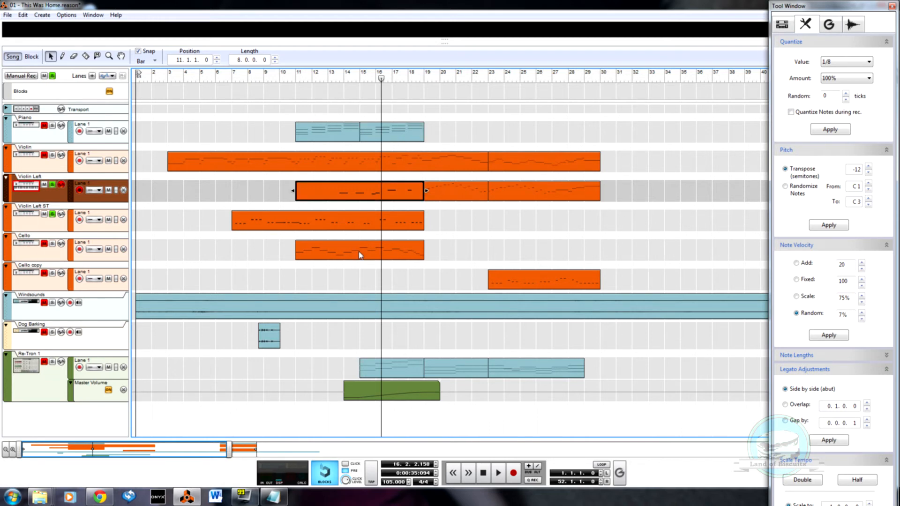
- Examine the notes of the Violin Left clip at bar 11 and the Violin Left ST clip around bar 16, with the Piano clip for comparison
{"action": "double_click", "coordinate": [370, 197]}
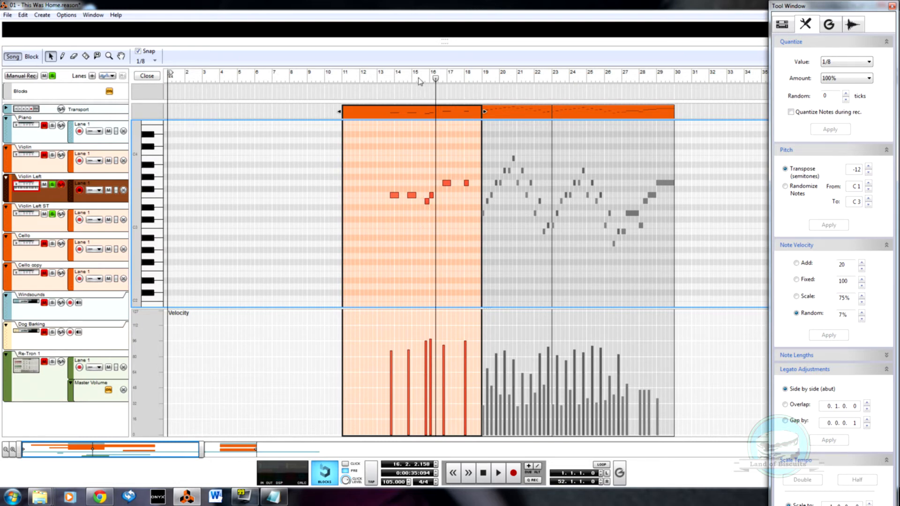
{"action": "left_click", "coordinate": [146, 77]}
{"action": "left_click_drag", "start_coordinate": [367, 80], "coordinate": [382, 81]}
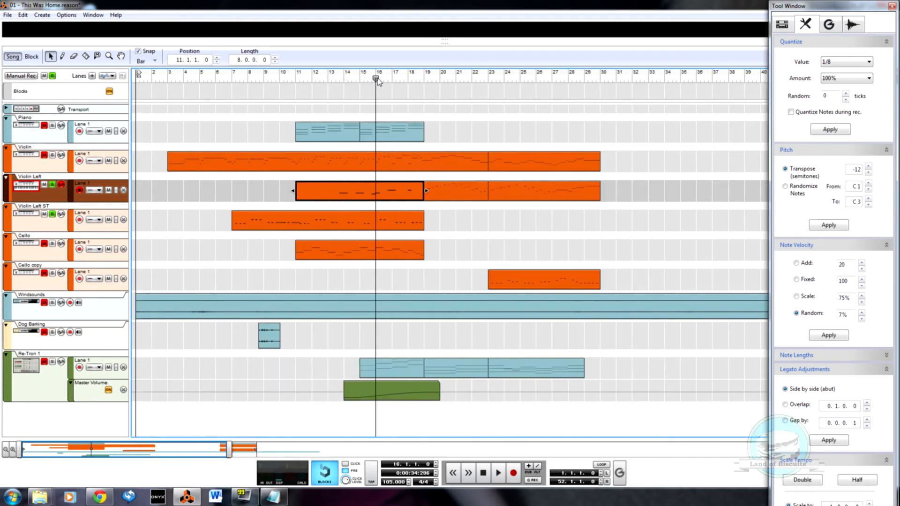
{"action": "left_click", "coordinate": [368, 135]}
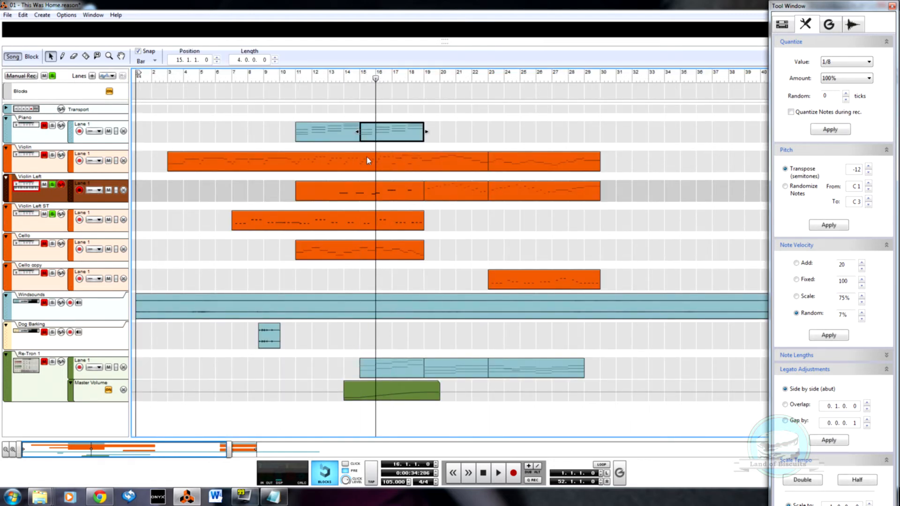
{"action": "double_click", "coordinate": [373, 227]}
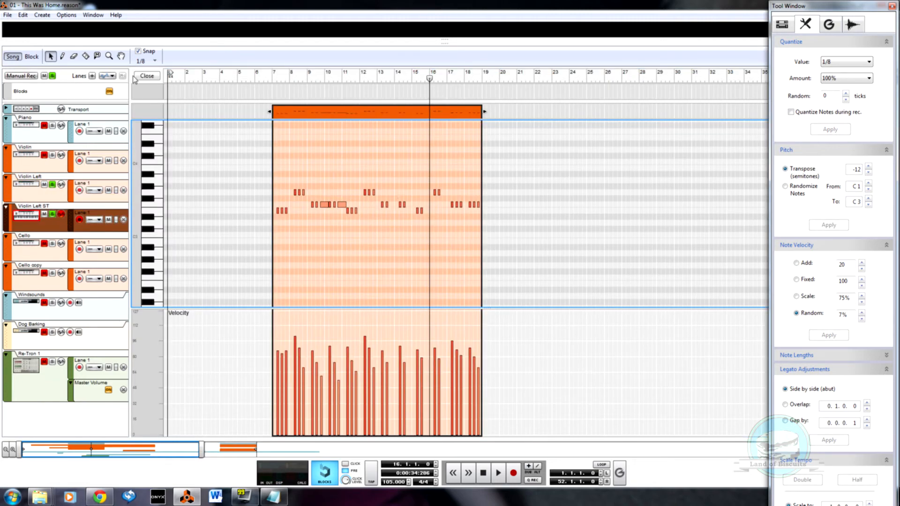
{"action": "left_click", "coordinate": [141, 76]}
- In the Violin Left clip at bar 11, audition reference pitches, move the E3 at 15.4.1 to C3 and delete the short note following it
{"action": "double_click", "coordinate": [372, 197]}
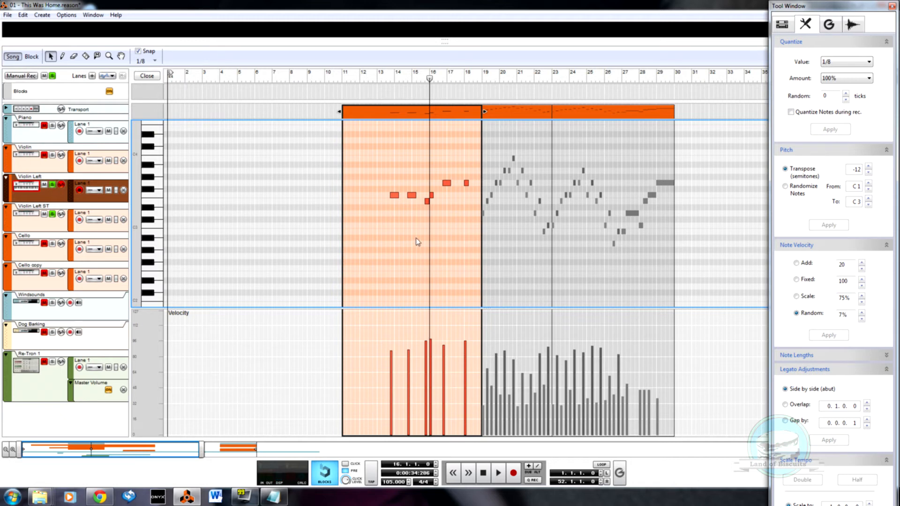
{"action": "left_click", "coordinate": [160, 244]}
{"action": "left_click", "coordinate": [160, 224]}
{"action": "left_click", "coordinate": [162, 200]}
{"action": "left_click", "coordinate": [428, 202]}
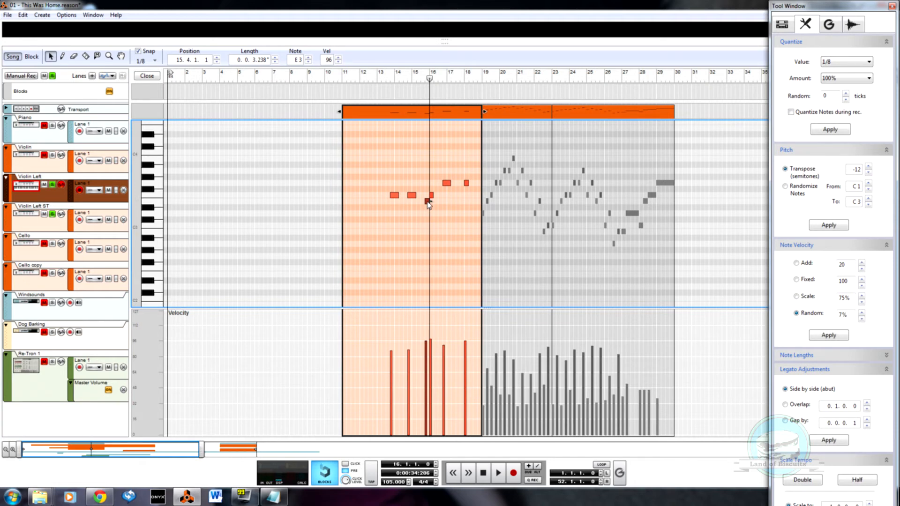
{"action": "left_click_drag", "start_coordinate": [427, 207], "coordinate": [426, 224]}
{"action": "left_click", "coordinate": [430, 196]}
{"action": "key", "text": "Delete"}
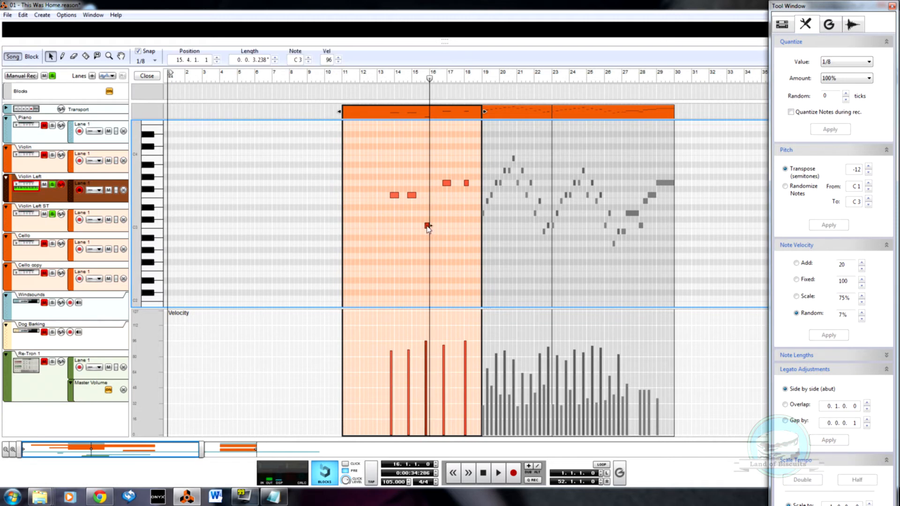
- Extend the C3 at 15.4.1 to a length of 0.2.3.238, move it to F3, and play the passage from about bar 13
{"action": "left_click", "coordinate": [428, 226]}
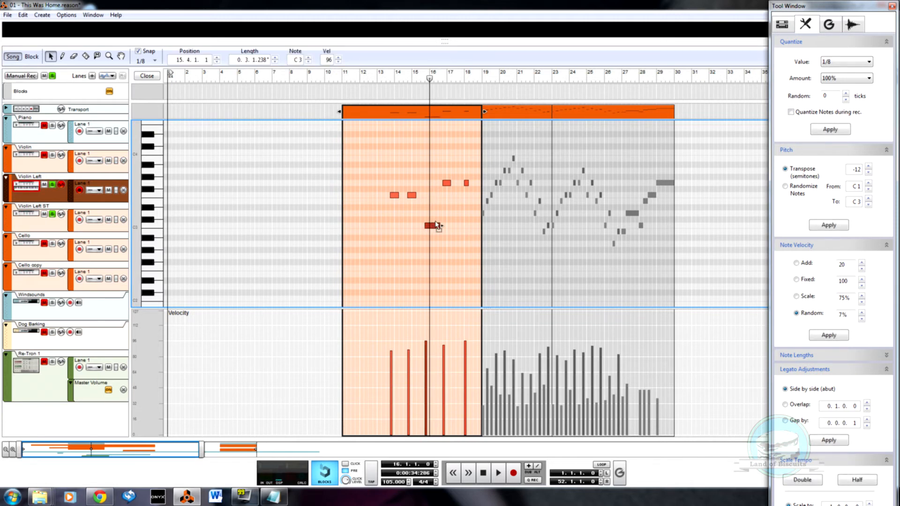
{"action": "left_click_drag", "start_coordinate": [435, 225], "coordinate": [439, 195]}
{"action": "left_click", "coordinate": [383, 75]}
{"action": "key", "text": "space"}
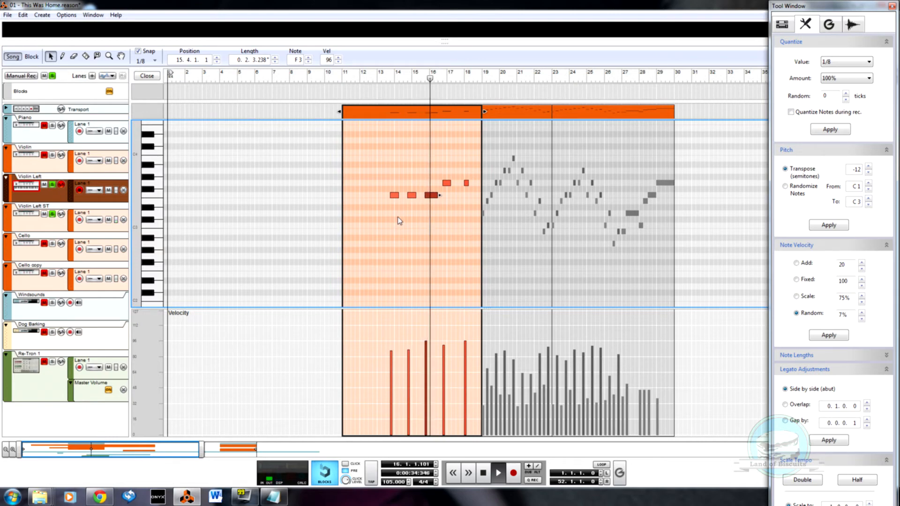
{"action": "key", "text": "space"}
- Shorten the note at 15.4.1 to 0.1.3.238, move it to D3, and play the passage from bar 14
{"action": "scroll", "coordinate": [428, 204], "scroll_direction": "up", "scroll_amount": 7}
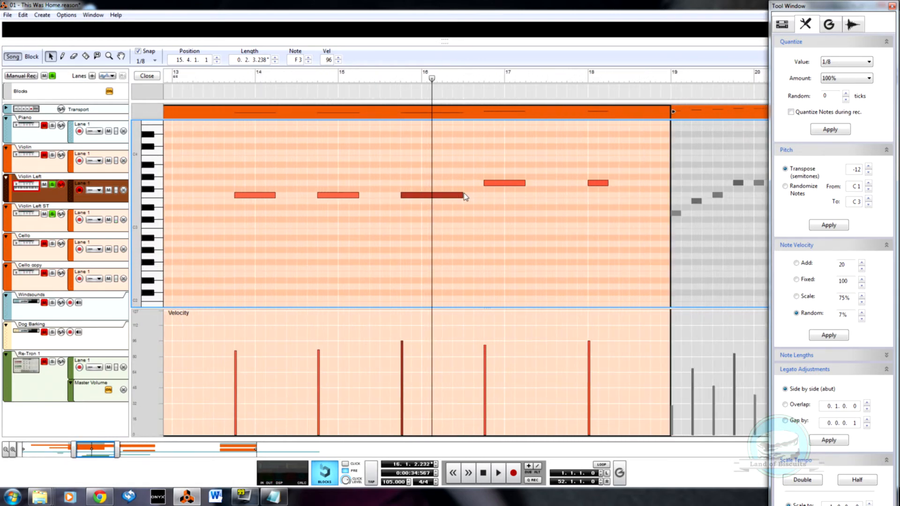
{"action": "left_click_drag", "start_coordinate": [463, 195], "coordinate": [436, 217]}
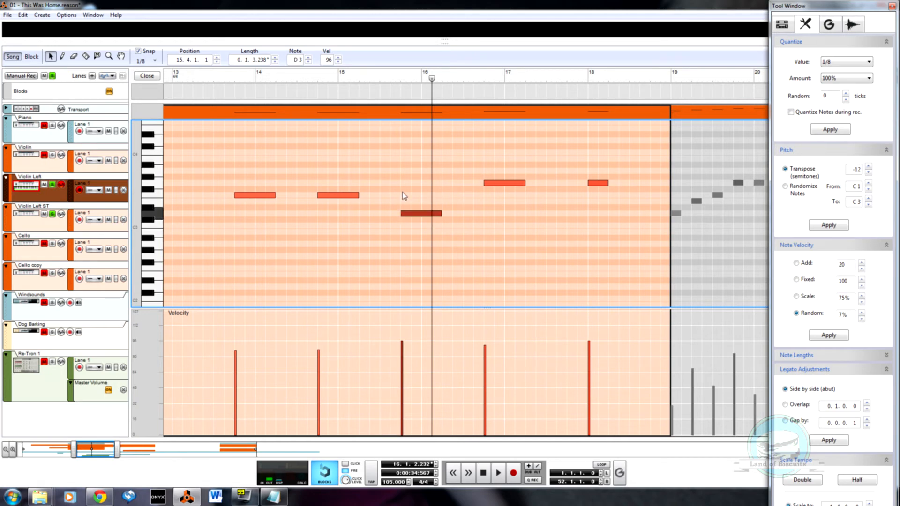
{"action": "left_click", "coordinate": [307, 78]}
{"action": "key", "text": "space"}
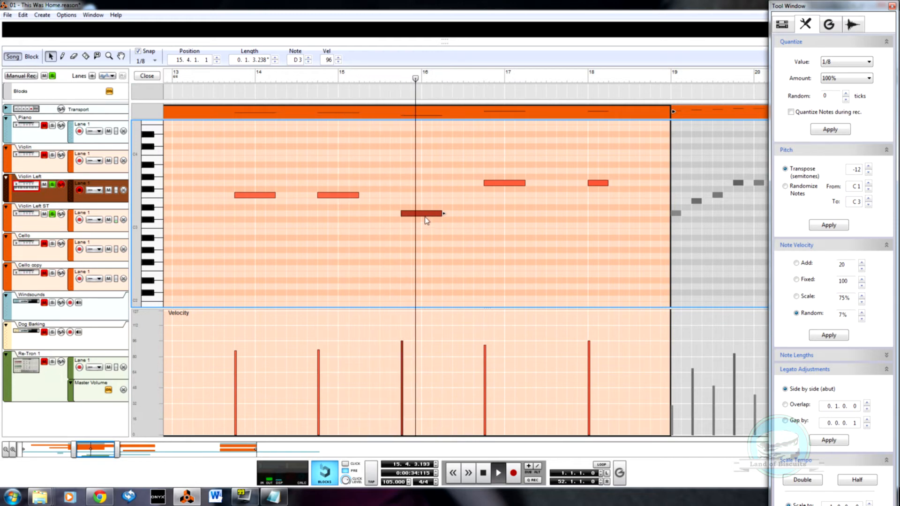
{"action": "key", "text": "space"}
- Try the note at 15.4.1 on C3, play the passage from bar 13, and close the note editor
{"action": "left_click_drag", "start_coordinate": [427, 215], "coordinate": [429, 228]}
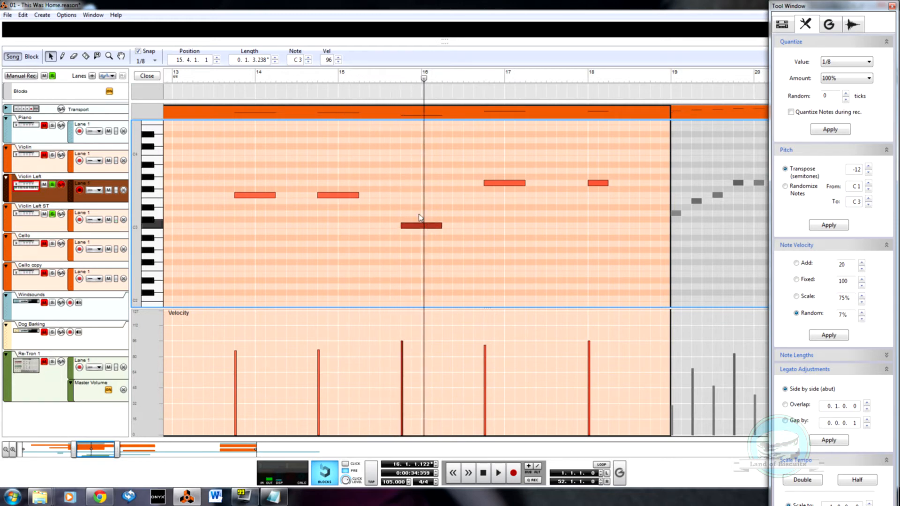
{"action": "left_click", "coordinate": [229, 83]}
{"action": "key", "text": "space"}
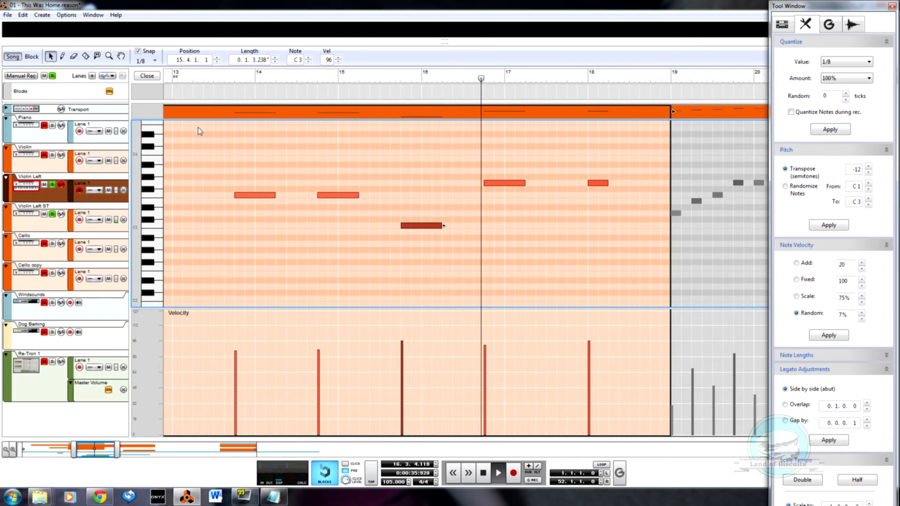
{"action": "key", "text": "space"}
{"action": "left_click", "coordinate": [149, 77]}
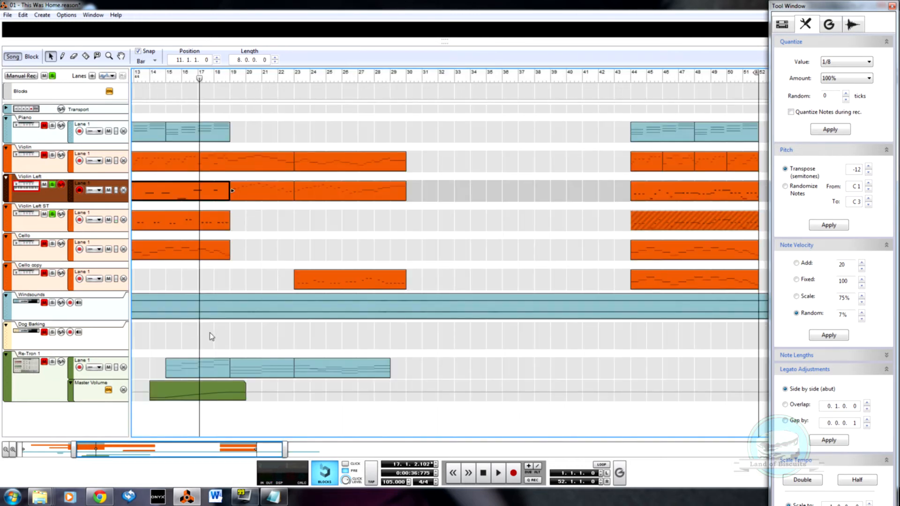
- Examine the Violin Left ST clip by auditioning reference pitches and inspecting the G3 at 16.2.1, and close the note editor
{"action": "double_click", "coordinate": [192, 220]}
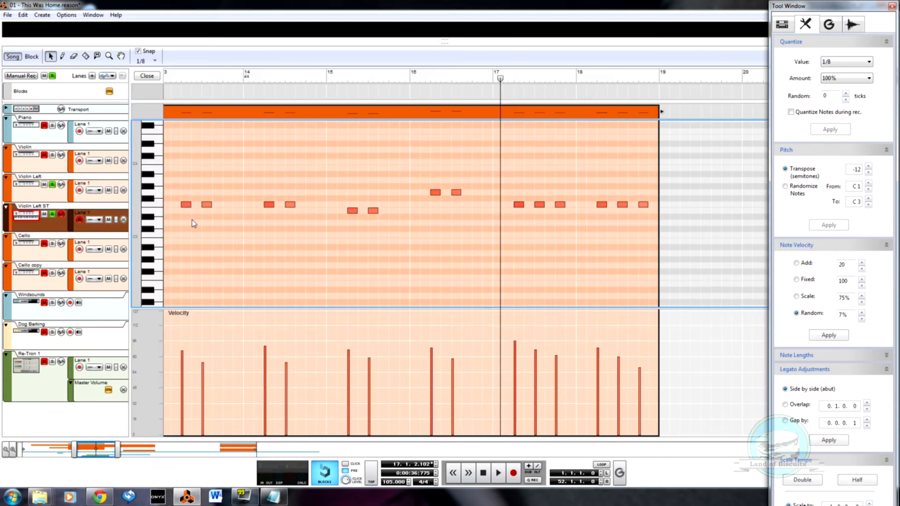
{"action": "left_click", "coordinate": [159, 211]}
{"action": "left_click", "coordinate": [161, 211]}
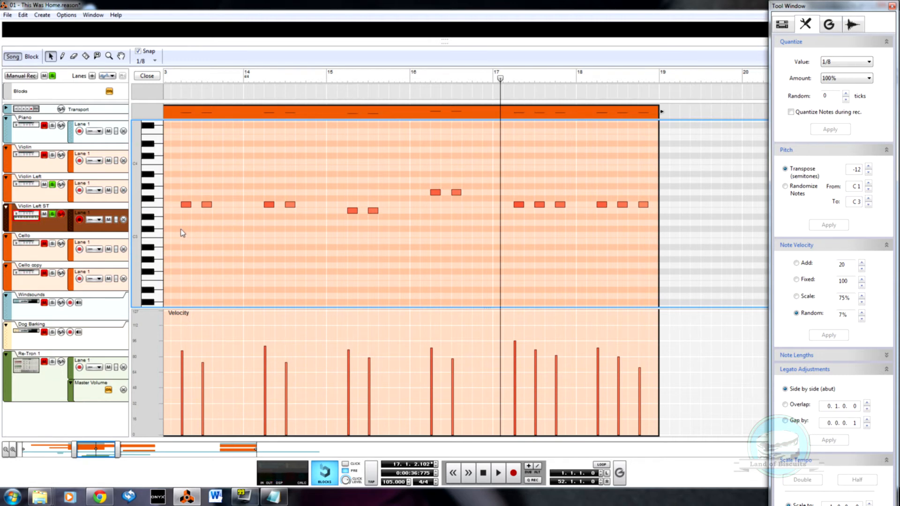
{"action": "left_click", "coordinate": [152, 210]}
{"action": "left_click", "coordinate": [157, 235]}
{"action": "left_click", "coordinate": [160, 258]}
{"action": "left_click", "coordinate": [161, 210]}
{"action": "left_click", "coordinate": [436, 193]}
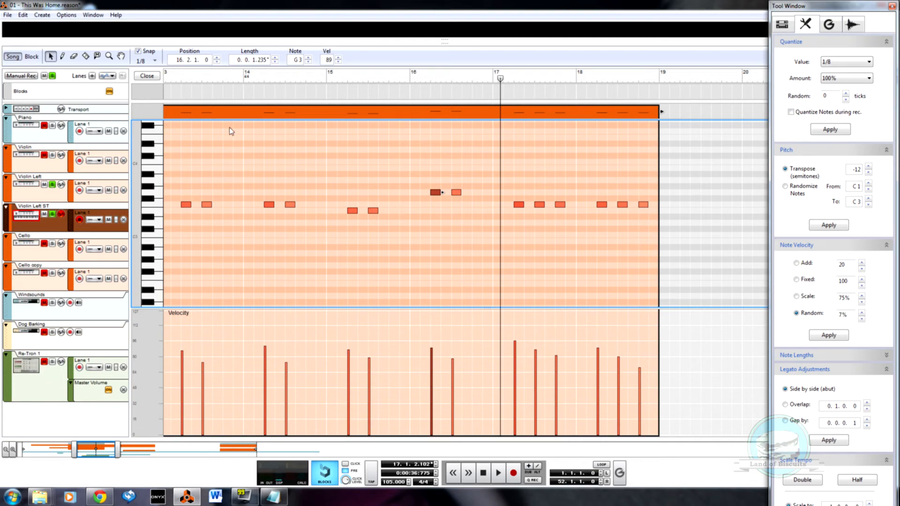
{"action": "left_click", "coordinate": [148, 76]}
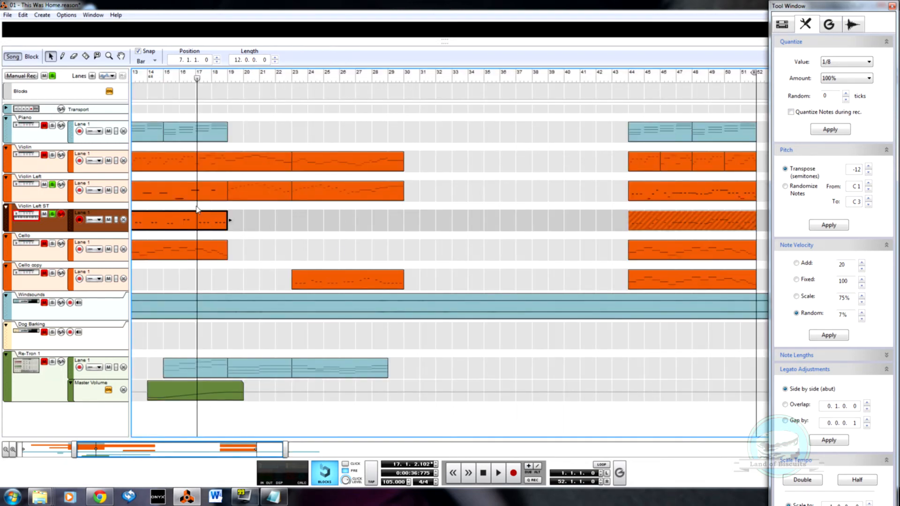
- Raise the C3 at 15.4.1 in the Violin Left clip to E3 and play the passage from 14.4.1
{"action": "double_click", "coordinate": [180, 201]}
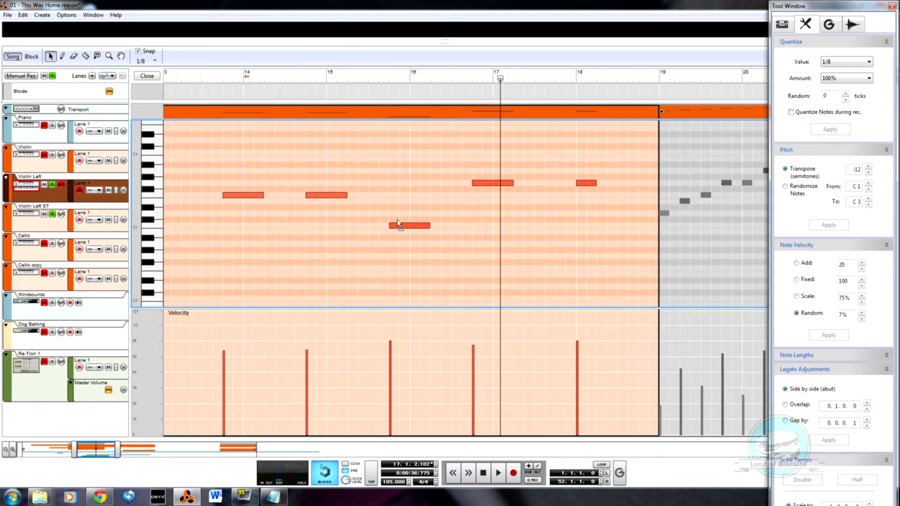
{"action": "left_click_drag", "start_coordinate": [397, 224], "coordinate": [397, 204]}
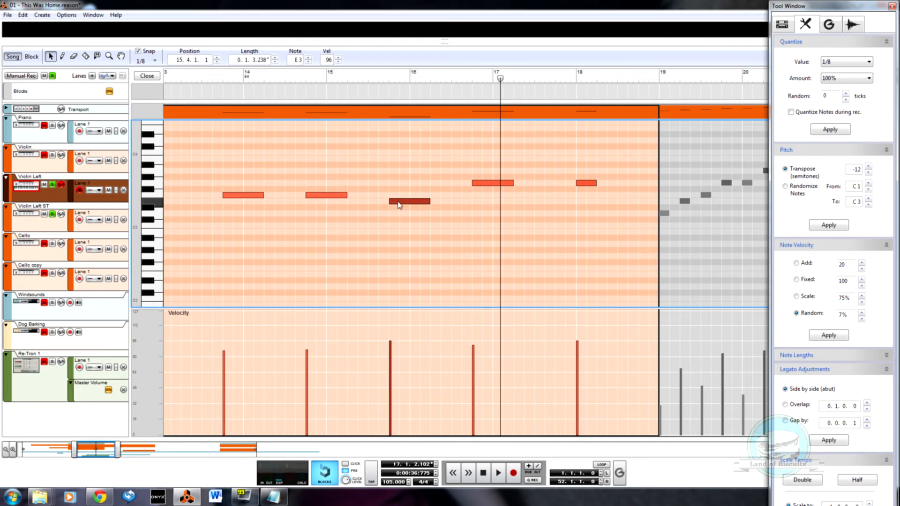
{"action": "left_click", "coordinate": [315, 72]}
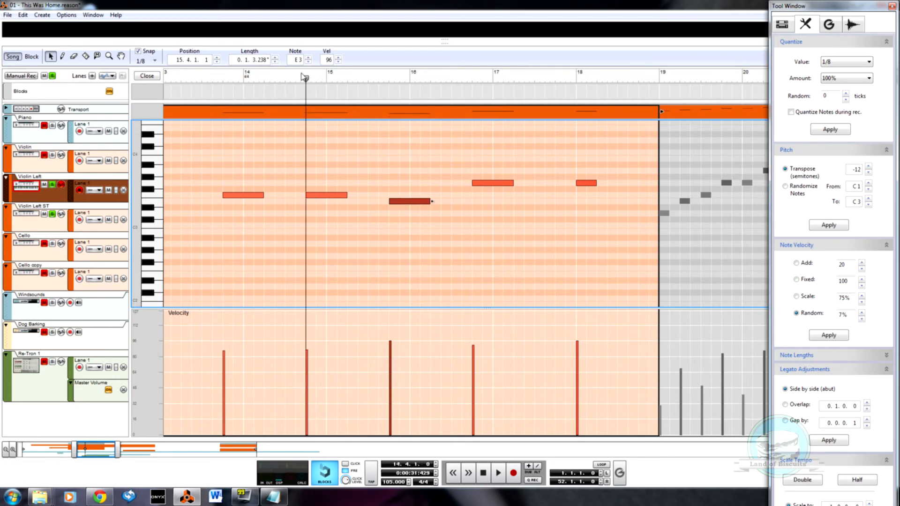
{"action": "left_click", "coordinate": [302, 74]}
{"action": "key", "text": "space"}
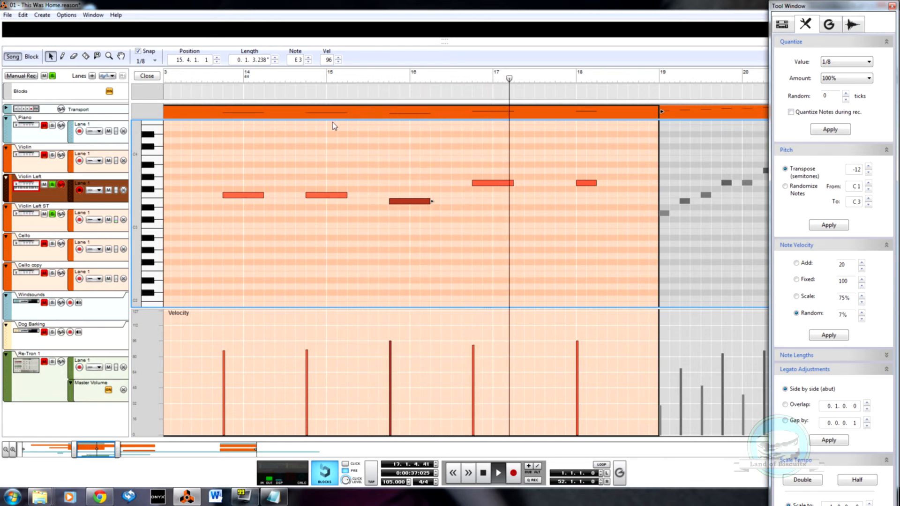
- Try the Violin Left note at 15.4.1 on F3, return it to E3, and close the note editor
{"action": "mouse_move", "coordinate": [407, 201]}
{"action": "left_mouse_down"}
{"action": "mouse_move", "coordinate": [413, 255]}
{"action": "mouse_move", "coordinate": [414, 196]}
{"action": "left_mouse_up"}
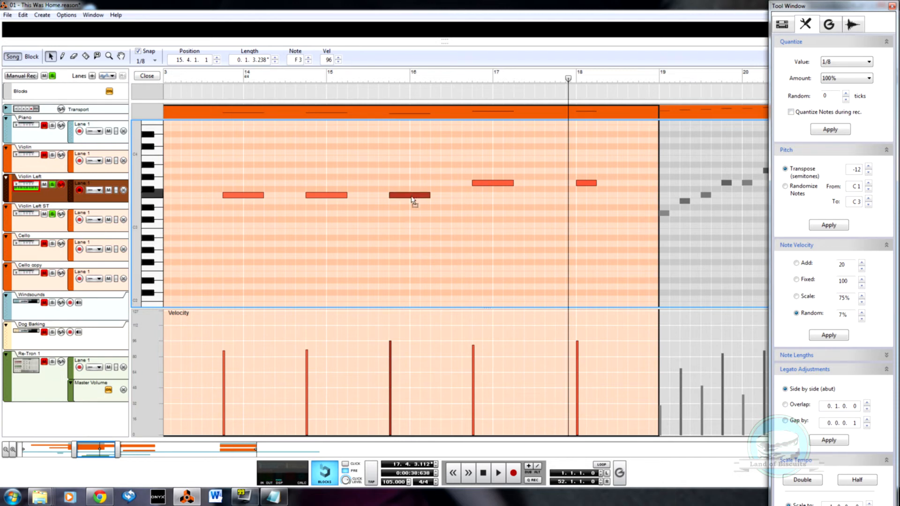
{"action": "left_click", "coordinate": [146, 76]}
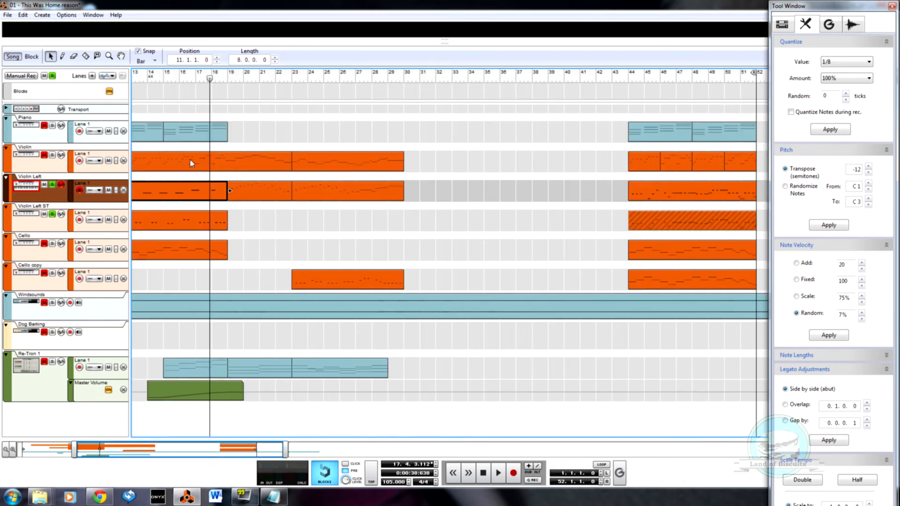
{"action": "double_click", "coordinate": [202, 199]}
{"action": "left_click_drag", "start_coordinate": [339, 196], "coordinate": [339, 202]}
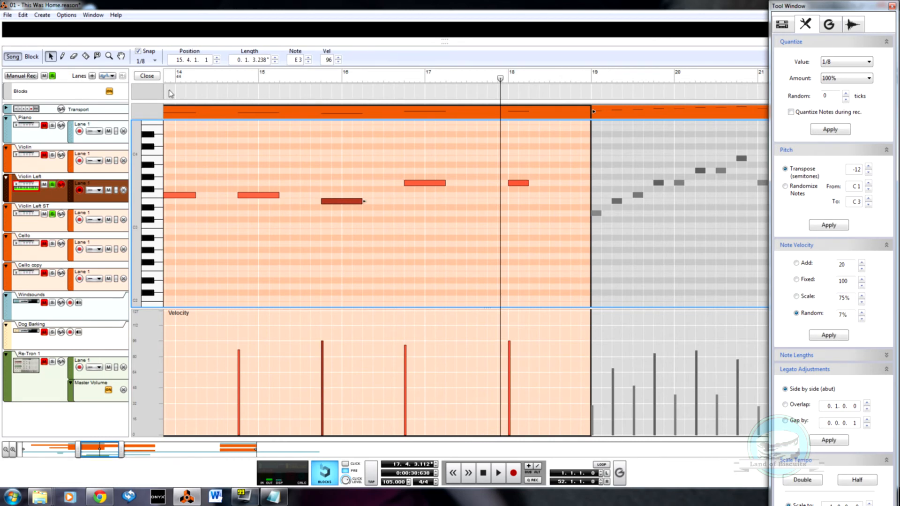
{"action": "left_click", "coordinate": [150, 76]}
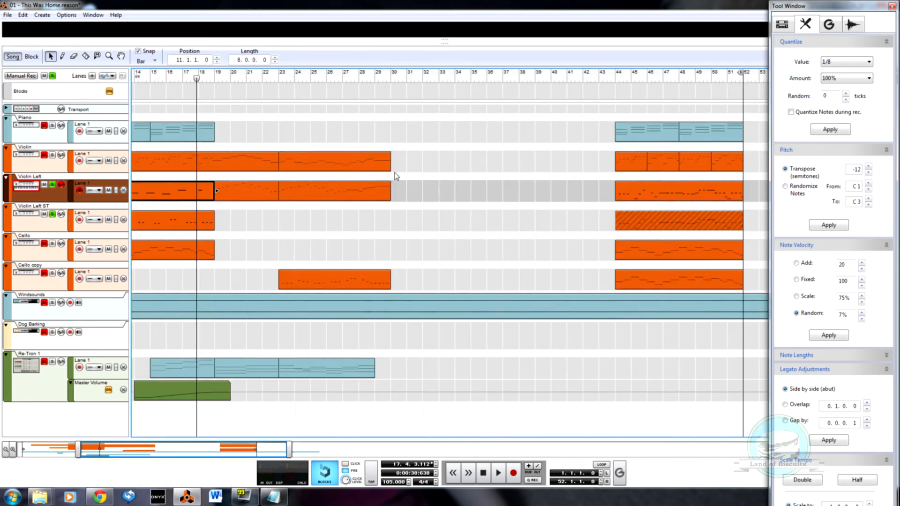
- Clear all track solos and play the full arrangement from bar 27
{"action": "left_click", "coordinate": [342, 76]}
{"action": "key", "text": "space"}
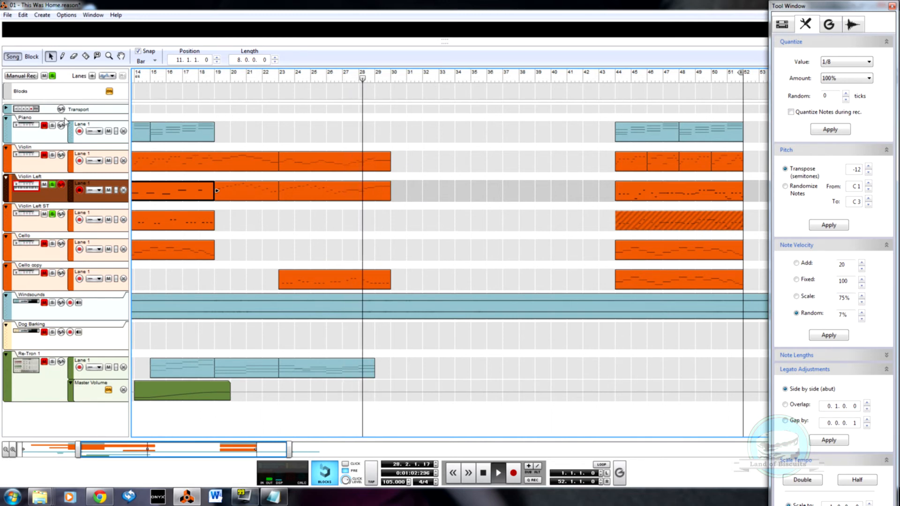
{"action": "left_click", "coordinate": [53, 76]}
{"action": "left_click_drag", "start_coordinate": [378, 77], "coordinate": [342, 79]}
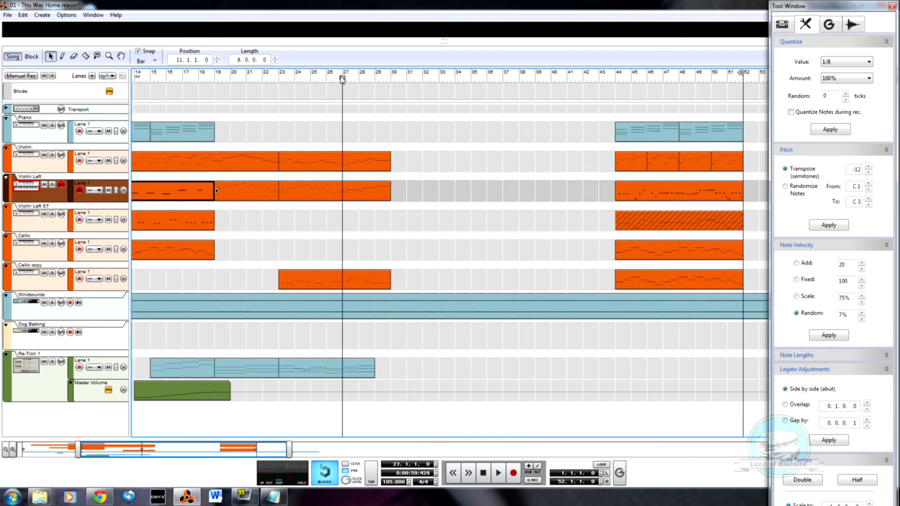
{"action": "key", "text": "space"}
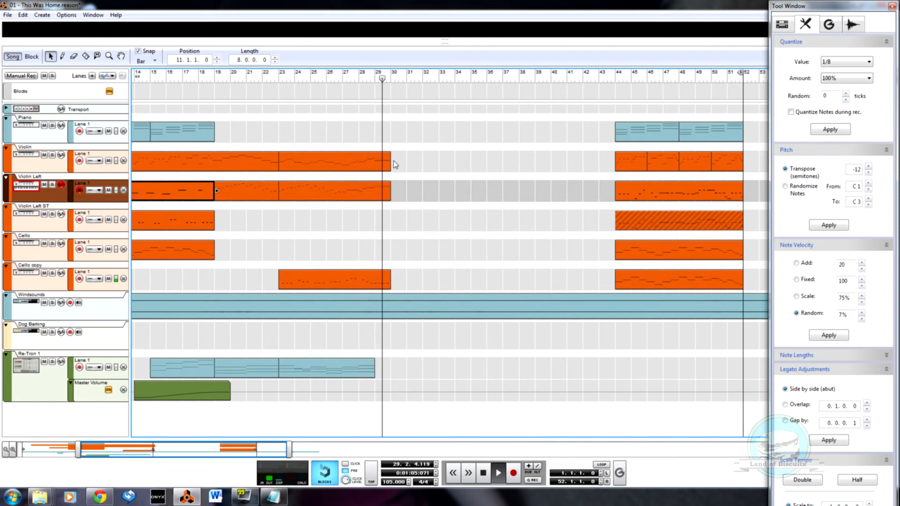
- Solo the Violin track, play its clip that starts at bar 23 from bar 28 in the note editor, and close the editor
{"action": "left_click", "coordinate": [384, 168]}
{"action": "double_click", "coordinate": [382, 169]}
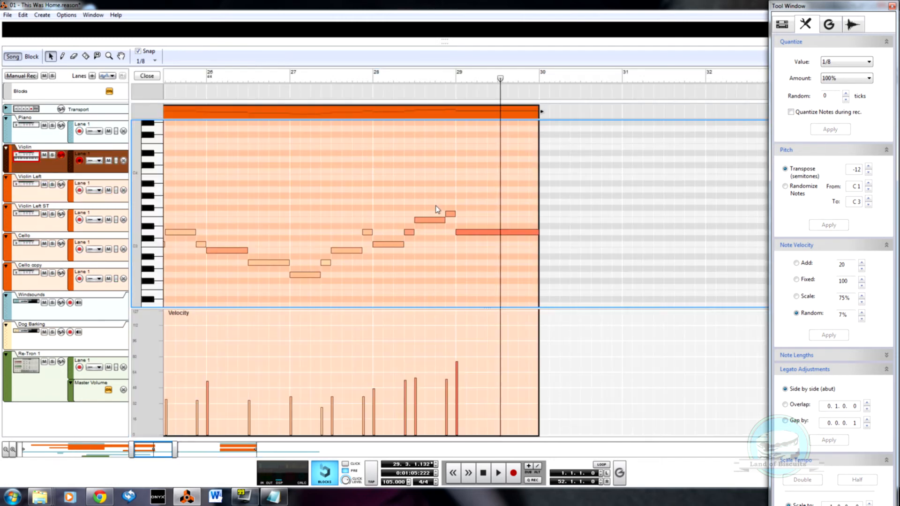
{"action": "left_click", "coordinate": [52, 155]}
{"action": "left_click", "coordinate": [371, 90]}
{"action": "key", "text": "space"}
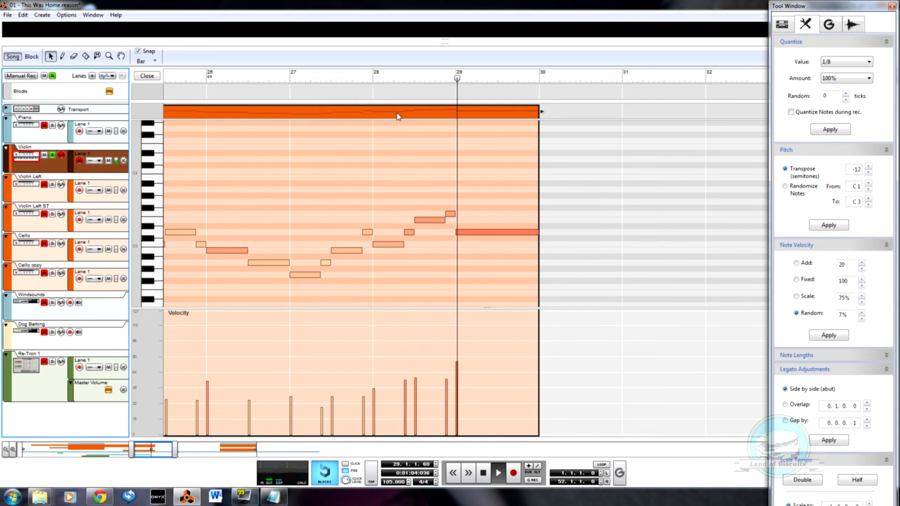
{"action": "key", "text": "space"}
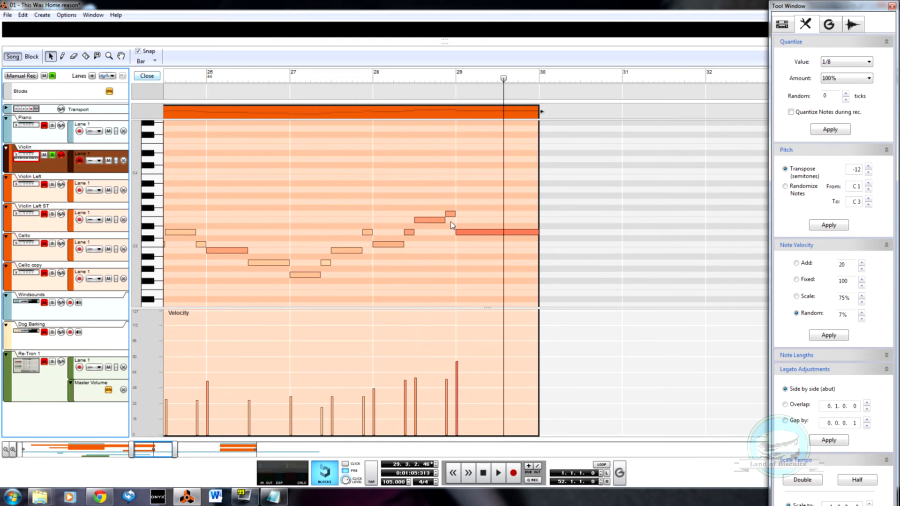
{"action": "left_click", "coordinate": [147, 75]}
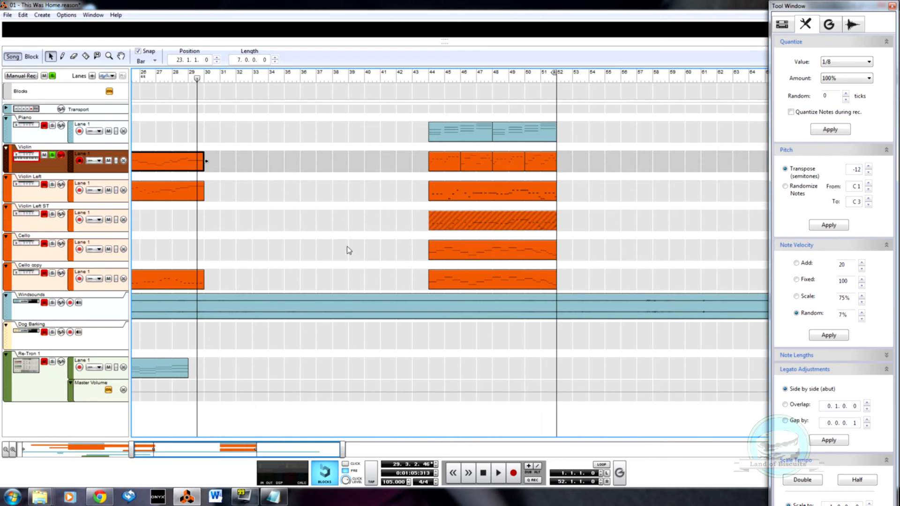
- Solo the Violin Left track and play the end of its clip that starts at bar 23 from bar 26
{"action": "double_click", "coordinate": [193, 196]}
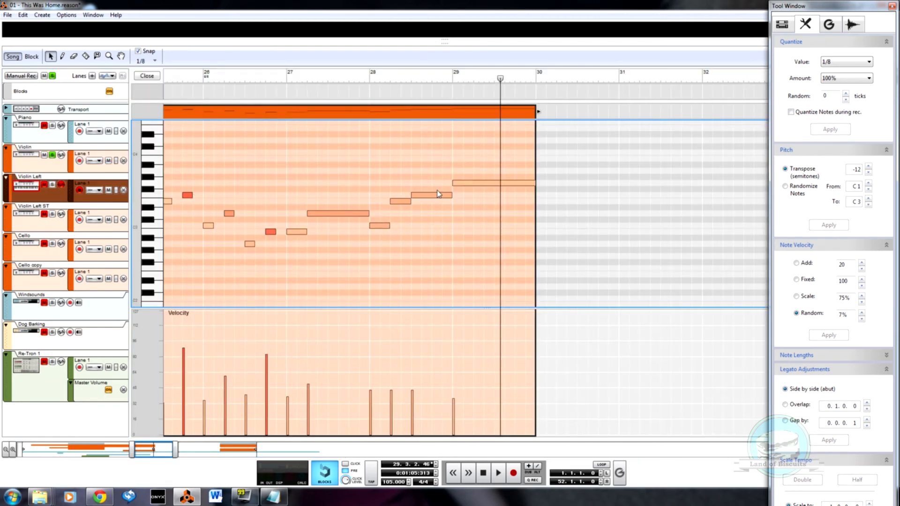
{"action": "left_click", "coordinate": [461, 184]}
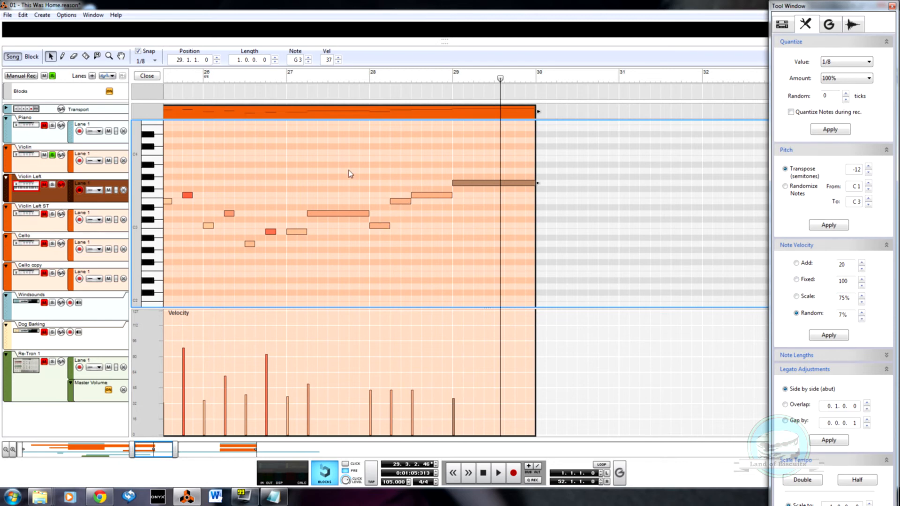
{"action": "left_click", "coordinate": [224, 75]}
{"action": "left_click", "coordinate": [206, 76]}
{"action": "key", "text": "space"}
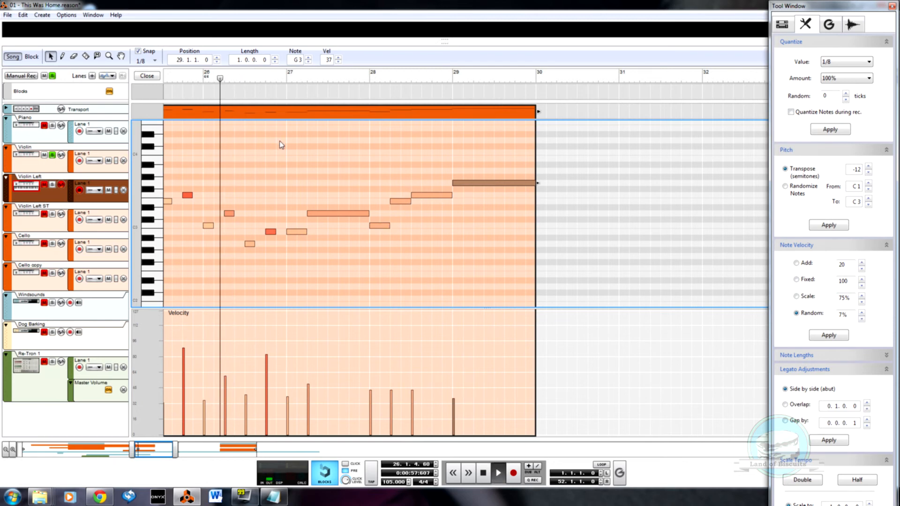
{"action": "left_click", "coordinate": [53, 185]}
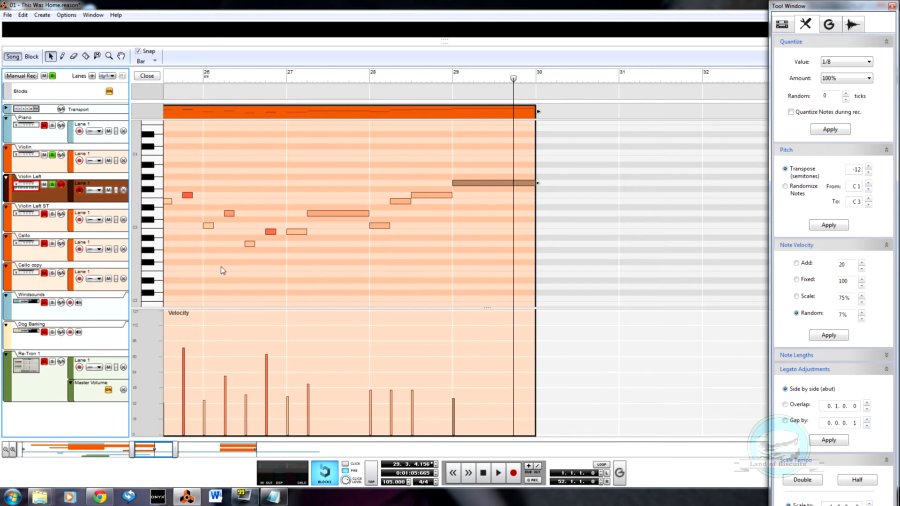
- Lower the Violin Left notes at 28.2.1, 28.3.1 and 29.1.1 to B2, A2 and G2
{"action": "left_click", "coordinate": [155, 254]}
{"action": "left_click_drag", "start_coordinate": [476, 184], "coordinate": [474, 258]}
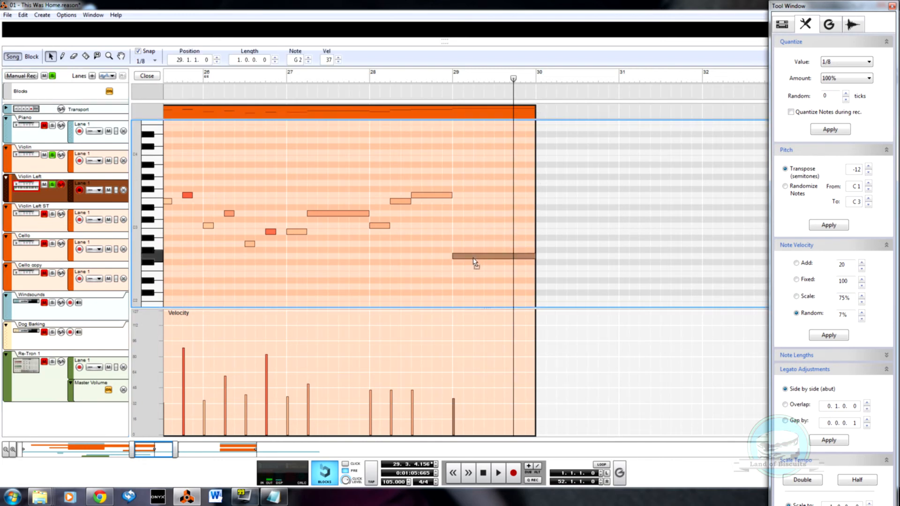
{"action": "left_click_drag", "start_coordinate": [435, 196], "coordinate": [423, 245]}
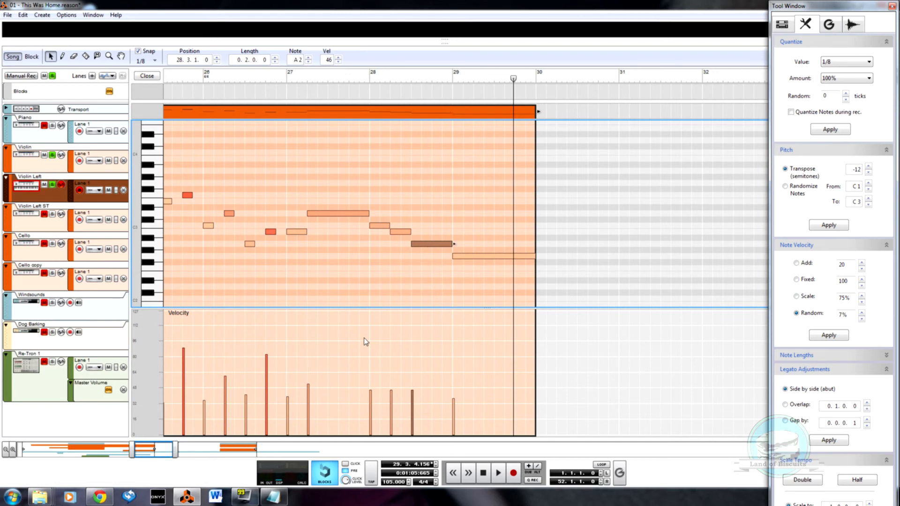
- Redraw the Violin Left velocities from bar 28, giving the G2 at 29.1.1 100, and play the passage from bar 26
{"action": "key", "text": "w"}
{"action": "mouse_move", "coordinate": [374, 372]}
{"action": "left_mouse_down"}
{"action": "mouse_move", "coordinate": [398, 351]}
{"action": "mouse_move", "coordinate": [356, 401]}
{"action": "mouse_move", "coordinate": [476, 345]}
{"action": "mouse_move", "coordinate": [432, 345]}
{"action": "mouse_move", "coordinate": [356, 385]}
{"action": "mouse_move", "coordinate": [416, 381]}
{"action": "mouse_move", "coordinate": [376, 401]}
{"action": "left_mouse_up"}
{"action": "key", "text": "q"}
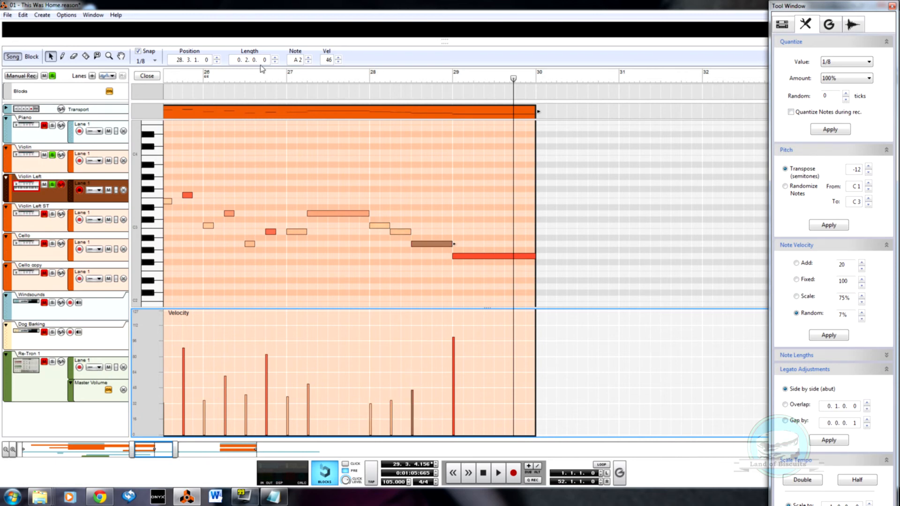
{"action": "left_click", "coordinate": [201, 86]}
{"action": "key", "text": "space"}
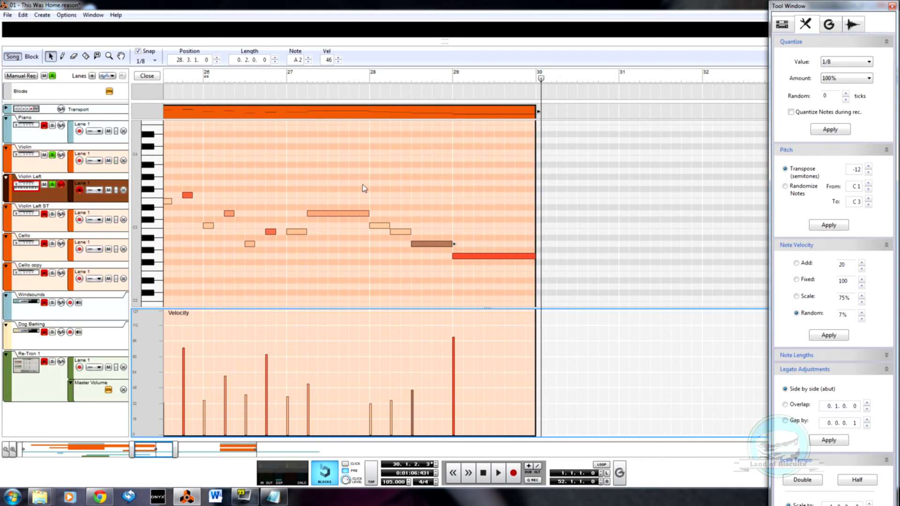
{"action": "left_click", "coordinate": [143, 77]}
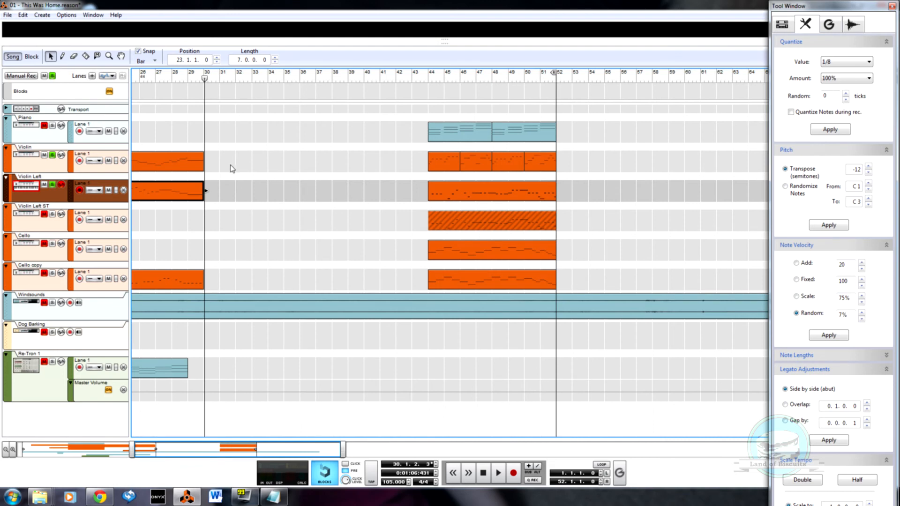
- Compare the held bar 29 notes in the Violin and Violin Left clips by inspecting each in the note editor
{"action": "double_click", "coordinate": [202, 164]}
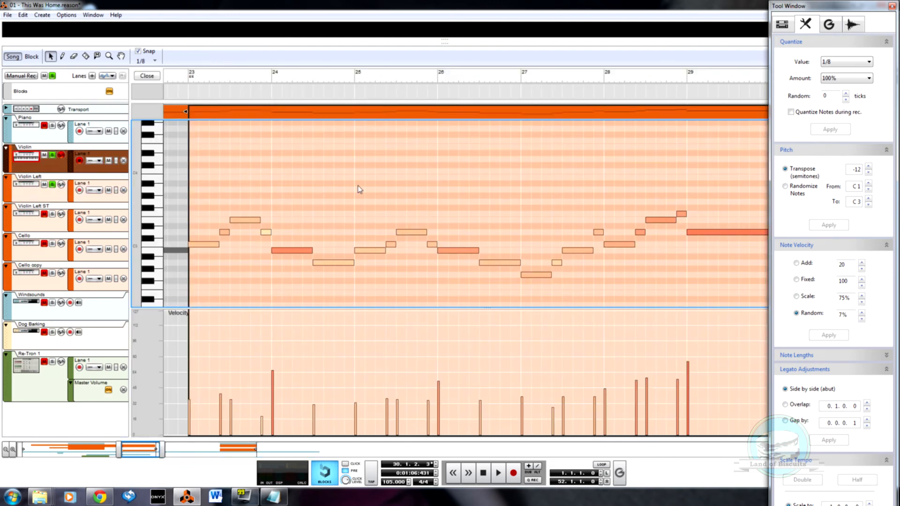
{"action": "left_click", "coordinate": [705, 231]}
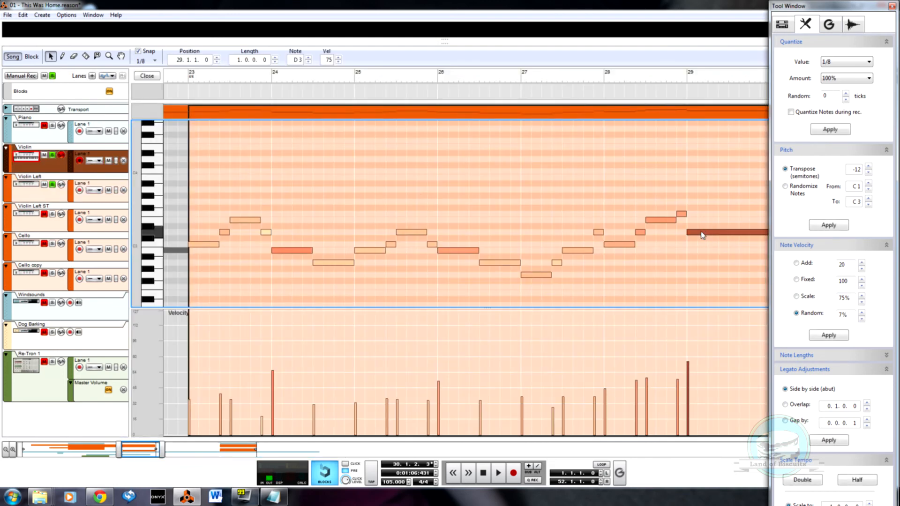
{"action": "left_click", "coordinate": [147, 76]}
{"action": "double_click", "coordinate": [237, 191]}
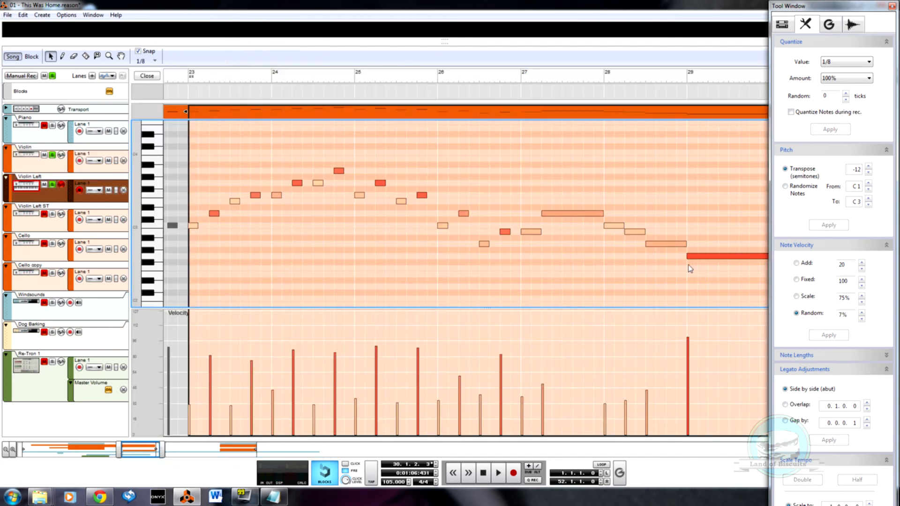
{"action": "left_click", "coordinate": [707, 257]}
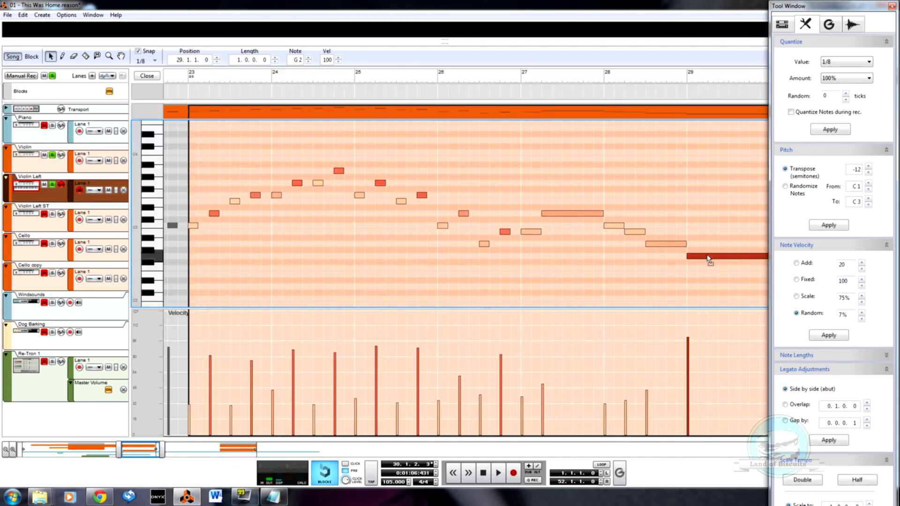
{"action": "left_click", "coordinate": [698, 211]}
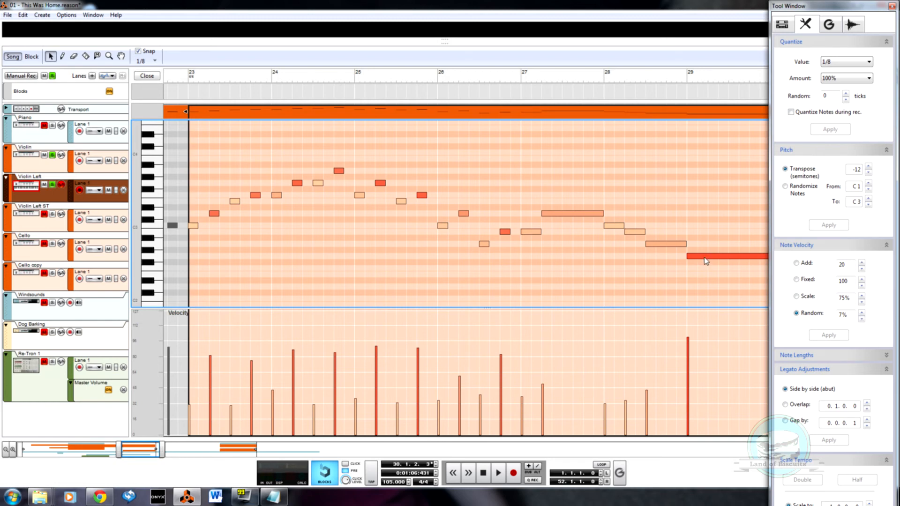
- Try delaying the final G2 to 29.2.1 at velocity 55, with it and the A2 at 28.3.1 each lasting 0.3.0.0
{"action": "left_click", "coordinate": [678, 243]}
{"action": "left_click_drag", "start_coordinate": [686, 244], "coordinate": [726, 260]}
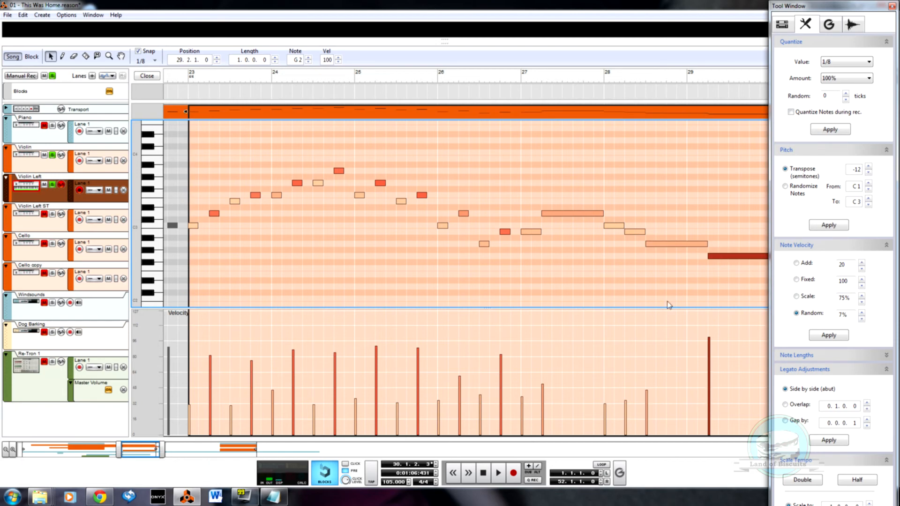
{"action": "left_click_drag", "start_coordinate": [151, 451], "coordinate": [164, 451]}
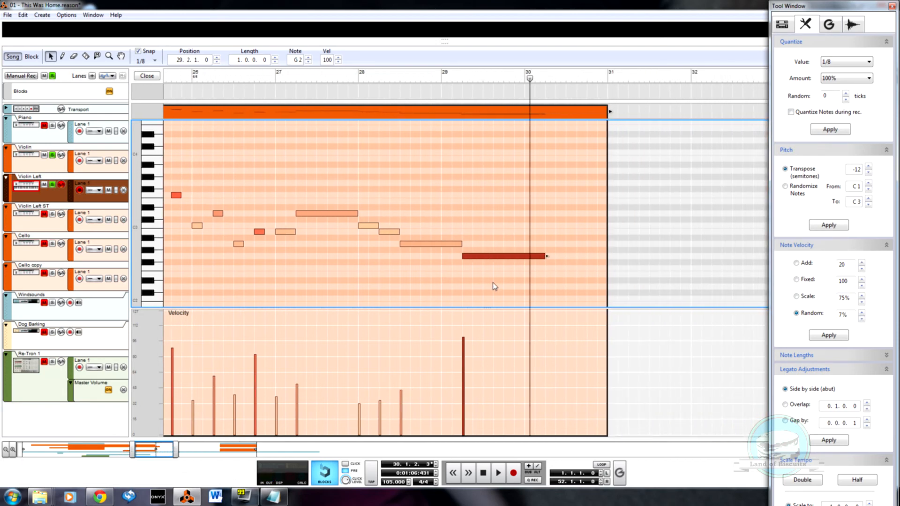
{"action": "left_click_drag", "start_coordinate": [528, 256], "coordinate": [523, 262]}
{"action": "left_click", "coordinate": [330, 79]}
{"action": "key", "text": "space"}
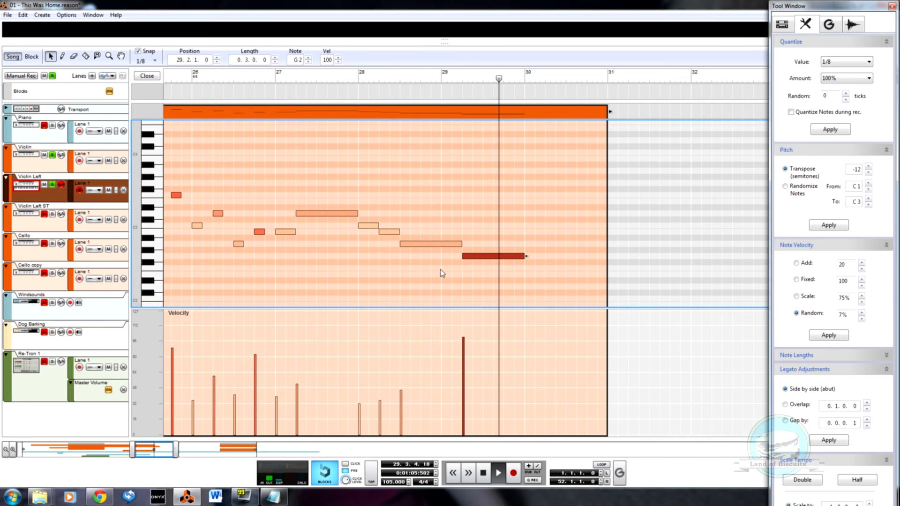
{"action": "left_click_drag", "start_coordinate": [463, 338], "coordinate": [459, 381]}
{"action": "left_click", "coordinate": [330, 79]}
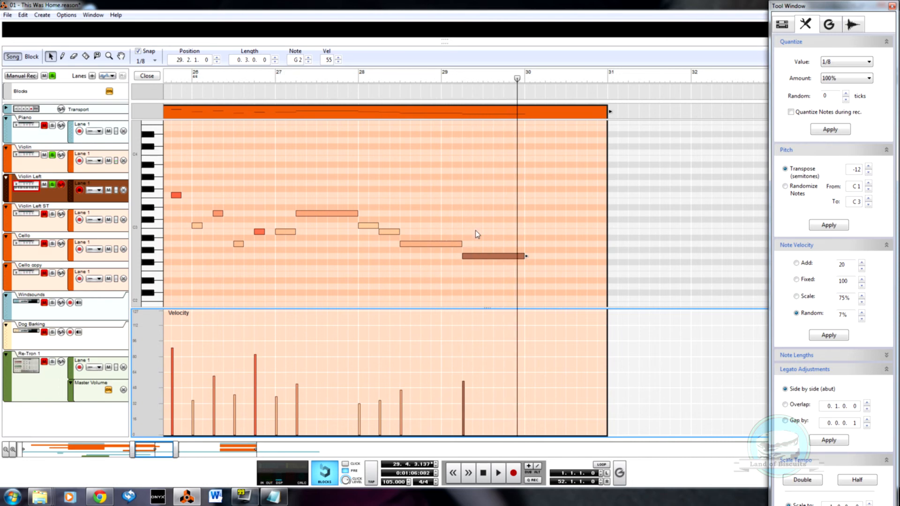
- Try shortening the Violin Left A2 at 28.3.1 to 0.2.2.0 and restore its previous length
{"action": "left_click_drag", "start_coordinate": [439, 211], "coordinate": [466, 245]}
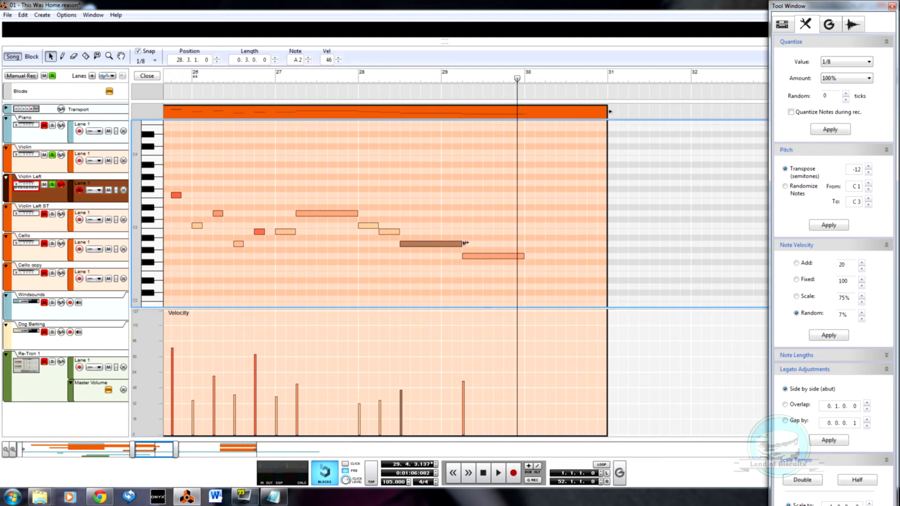
{"action": "left_click", "coordinate": [448, 216]}
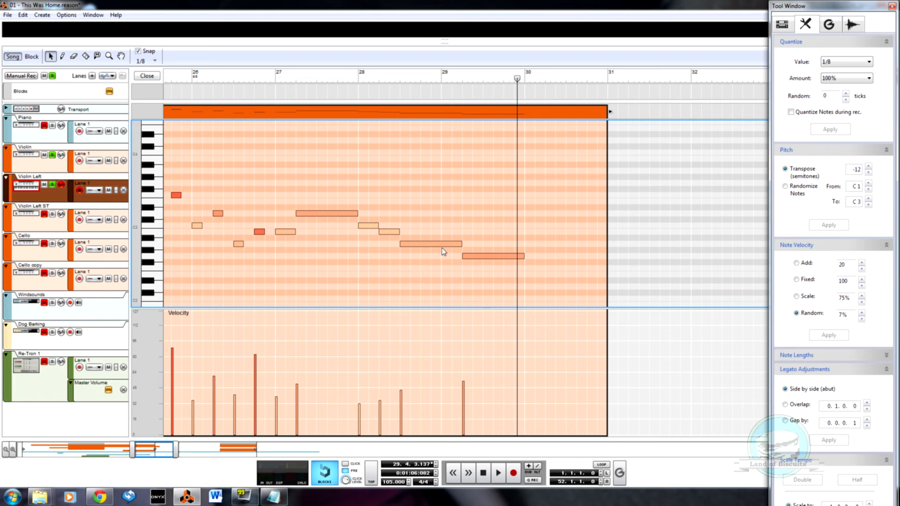
{"action": "left_click", "coordinate": [461, 243]}
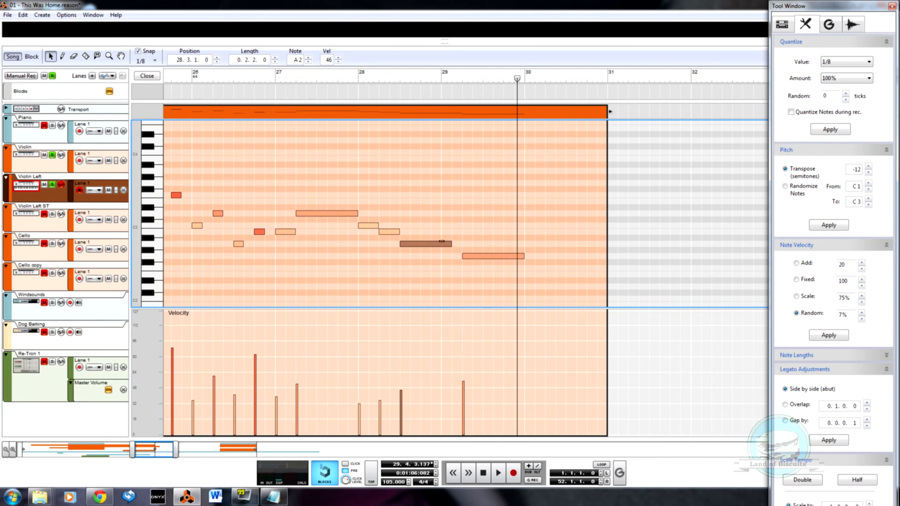
{"action": "left_click_drag", "start_coordinate": [451, 242], "coordinate": [462, 243]}
{"action": "key", "text": "ctrl+z"}
- Rework the ending as C3 at 28.3.1, B2 at 28.4.1 and A2 through bar 29, delete the G2, and play it
{"action": "left_click_drag", "start_coordinate": [407, 244], "coordinate": [524, 245]}
{"action": "left_click", "coordinate": [485, 257]}
{"action": "key", "text": "Delete"}
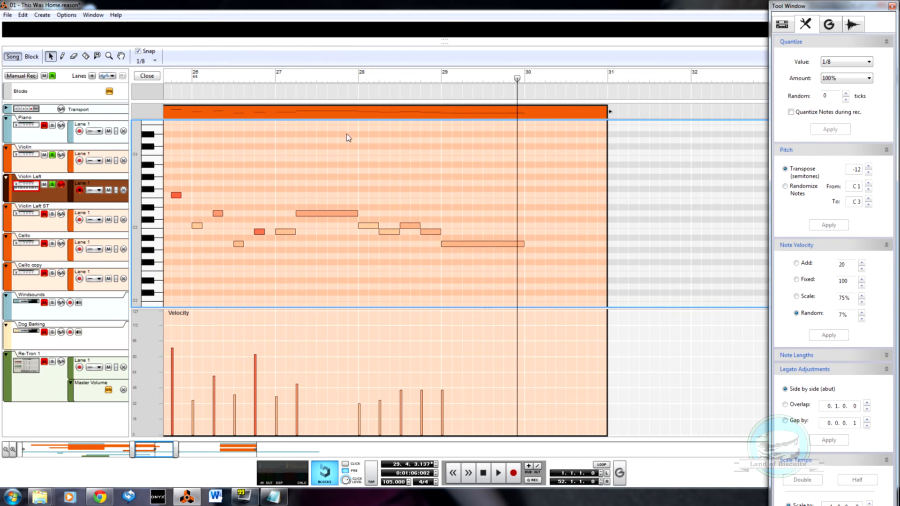
{"action": "left_click_drag", "start_coordinate": [295, 81], "coordinate": [266, 82]}
{"action": "key", "text": "space"}
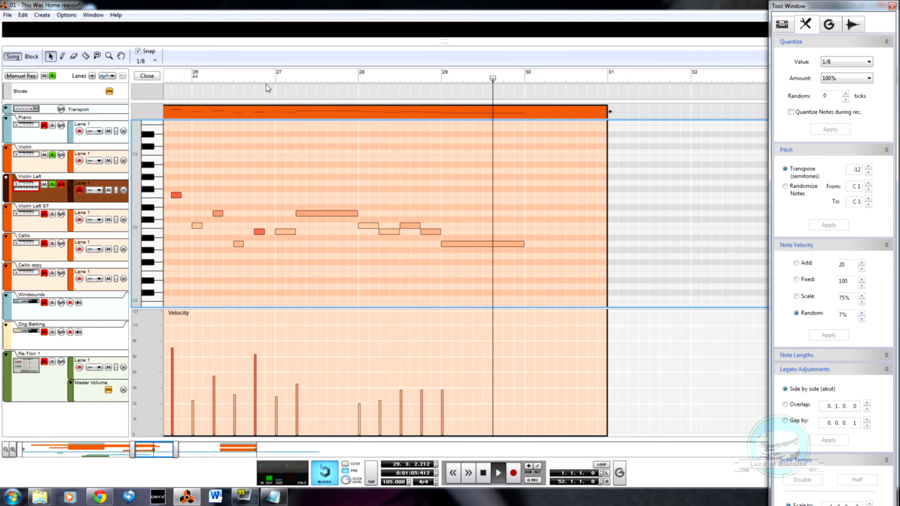
- Shorten the A2 at 29.1.1 to half a bar, follow it with a 0.2.0.0 G2 at 29.3.1, and play from bar 28
{"action": "left_click", "coordinate": [487, 244]}
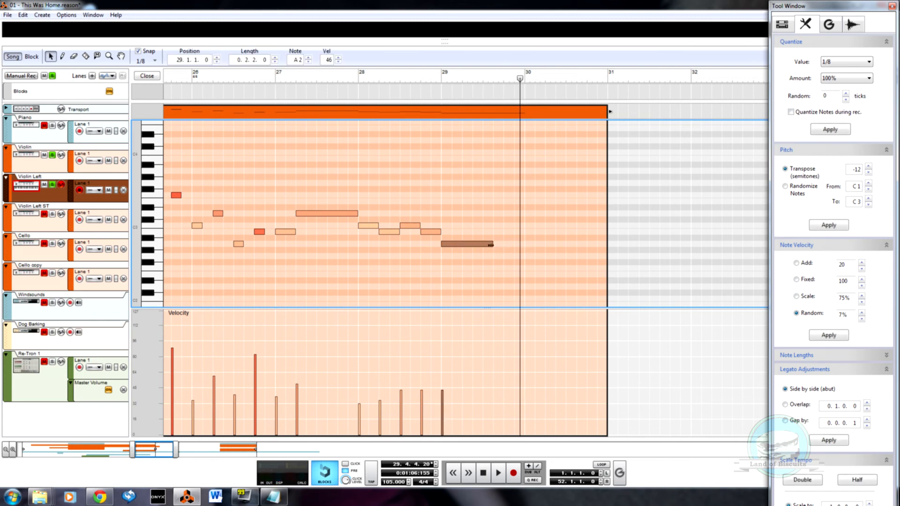
{"action": "left_click_drag", "start_coordinate": [483, 245], "coordinate": [522, 262]}
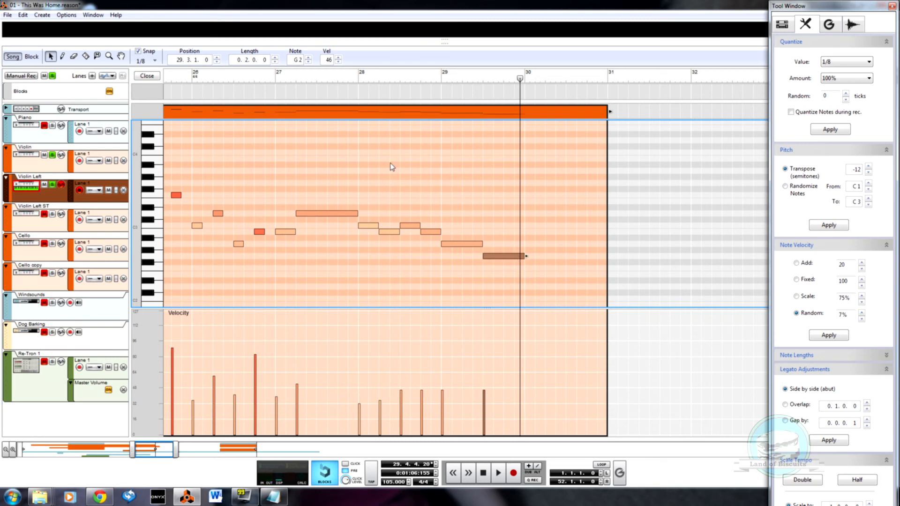
{"action": "left_click", "coordinate": [359, 89]}
{"action": "left_click", "coordinate": [359, 79]}
{"action": "key", "text": "space"}
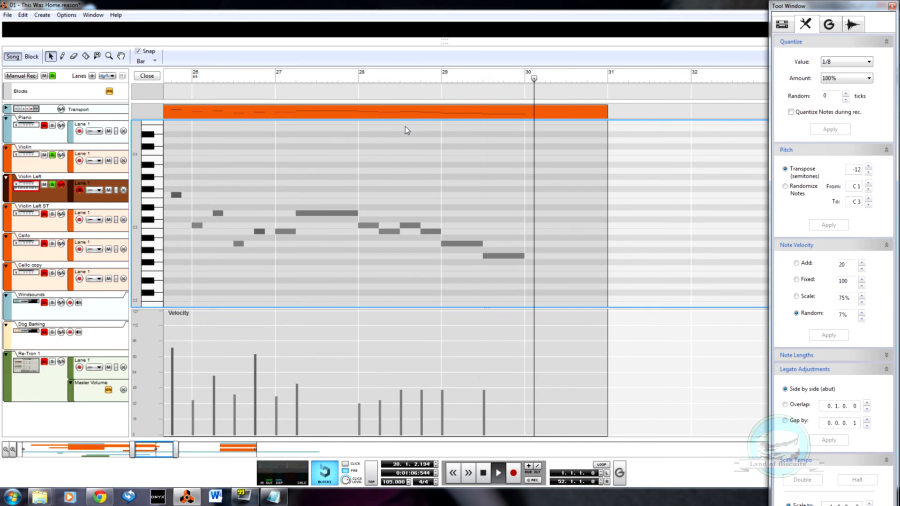
{"action": "key", "text": "space"}
{"action": "left_click", "coordinate": [144, 76]}
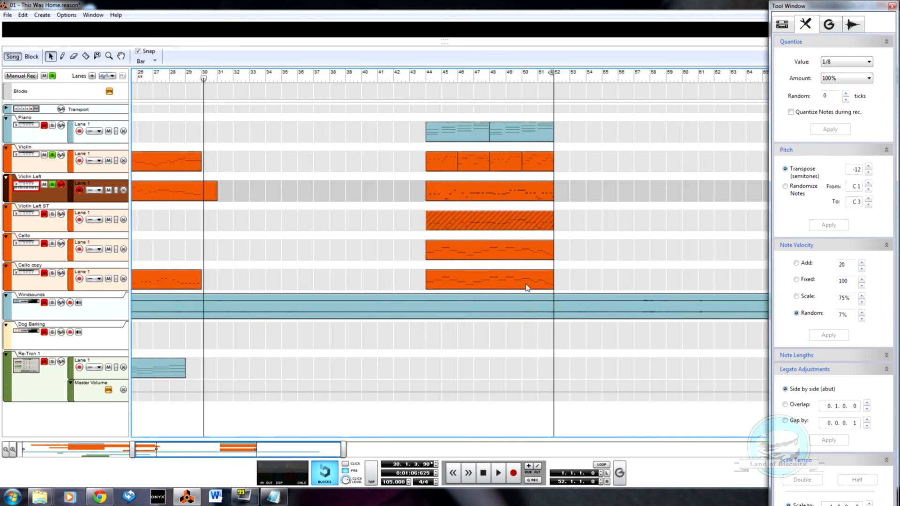
- Trim the end of the Violin Left clip that starts at bar 23 to a length of 7.0.0.0
{"action": "left_click", "coordinate": [212, 193]}
{"action": "left_click", "coordinate": [222, 187]}
{"action": "left_click", "coordinate": [215, 194]}
{"action": "left_click_drag", "start_coordinate": [217, 190], "coordinate": [202, 190]}
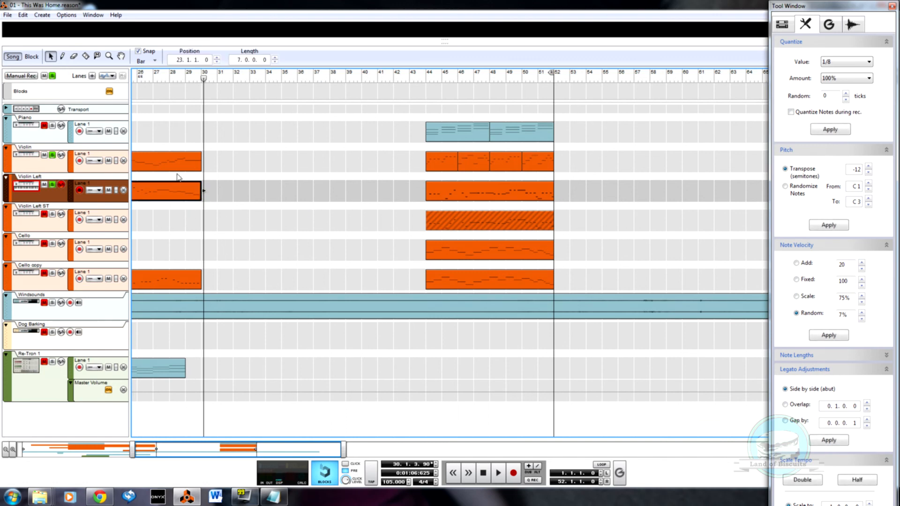
- Clear all track solos and play the full arrangement from bar 19
{"action": "left_click", "coordinate": [52, 76]}
{"action": "left_click_drag", "start_coordinate": [134, 449], "coordinate": [93, 449]}
{"action": "left_click", "coordinate": [157, 79]}
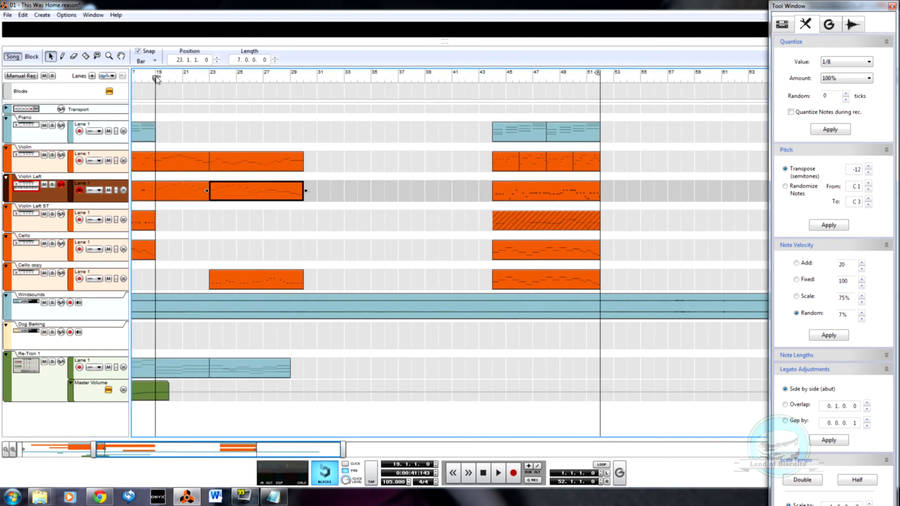
{"action": "key", "text": "space"}
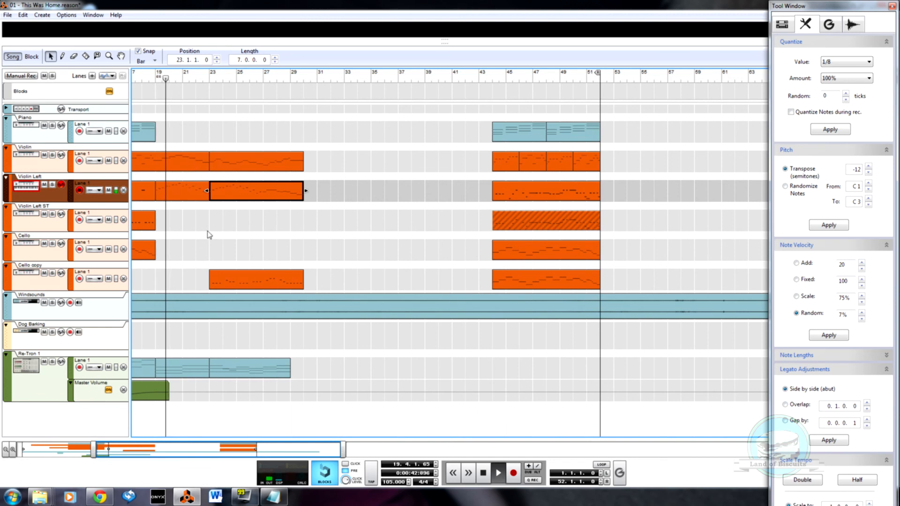
- Extend the Re-Tron 1 Master Volume automation clip to bar 29 and lower its last two points, with 31% at 18.2.2
{"action": "left_click", "coordinate": [164, 393]}
{"action": "mouse_move", "coordinate": [170, 393]}
{"action": "left_mouse_down"}
{"action": "mouse_move", "coordinate": [305, 383]}
{"action": "mouse_move", "coordinate": [294, 386]}
{"action": "left_mouse_up"}
{"action": "double_click", "coordinate": [273, 397]}
{"action": "key", "text": "w"}
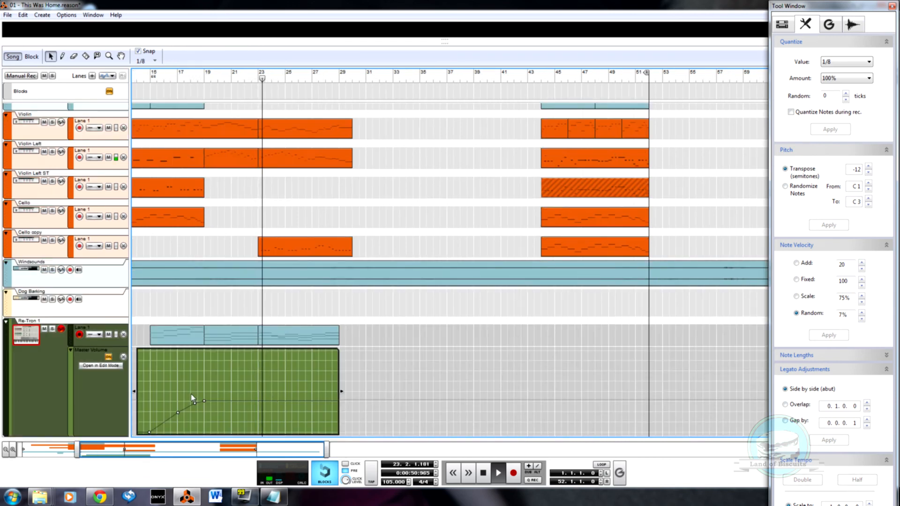
{"action": "key", "text": "q"}
{"action": "left_click", "coordinate": [195, 404]}
{"action": "left_click_drag", "start_coordinate": [203, 406], "coordinate": [201, 408]}
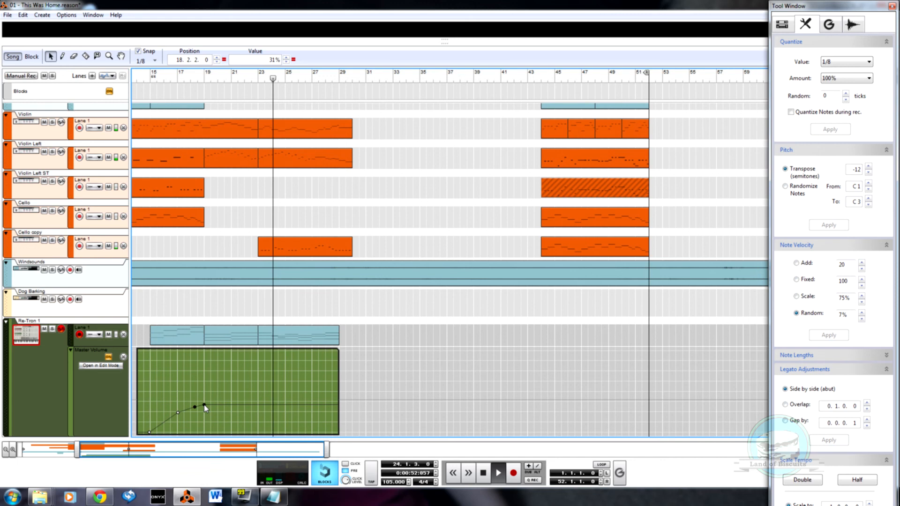
{"action": "left_click", "coordinate": [278, 202]}
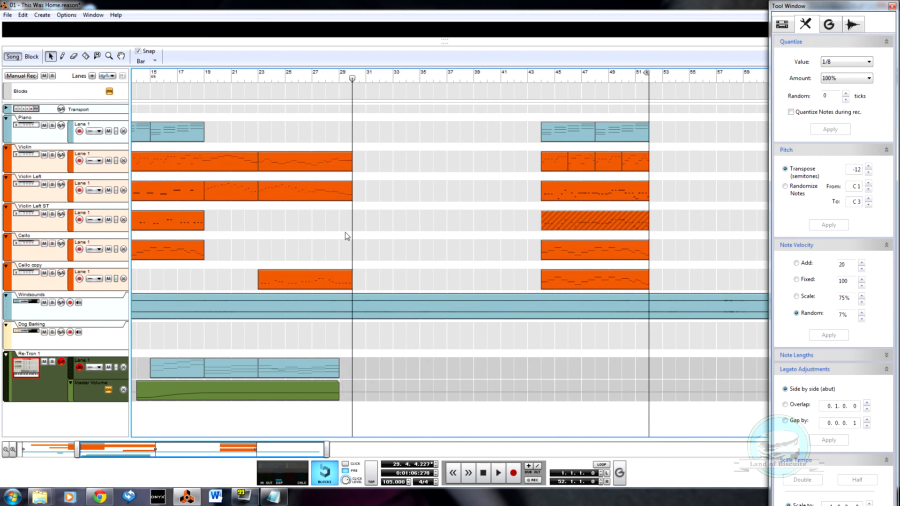
- Draw a one-bar clip at bar 29 on the Cello track
{"action": "left_click", "coordinate": [326, 281]}
{"action": "key", "text": "r"}
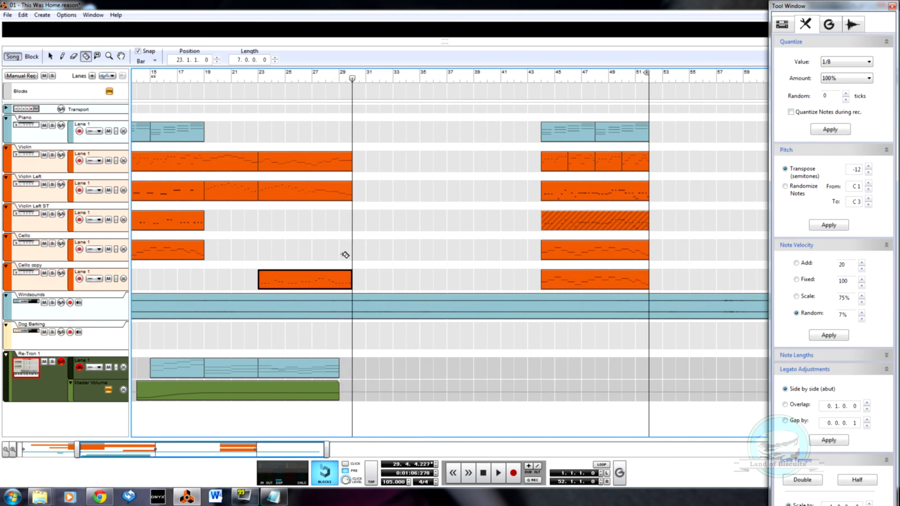
{"action": "key", "text": "w"}
{"action": "left_click", "coordinate": [342, 249]}
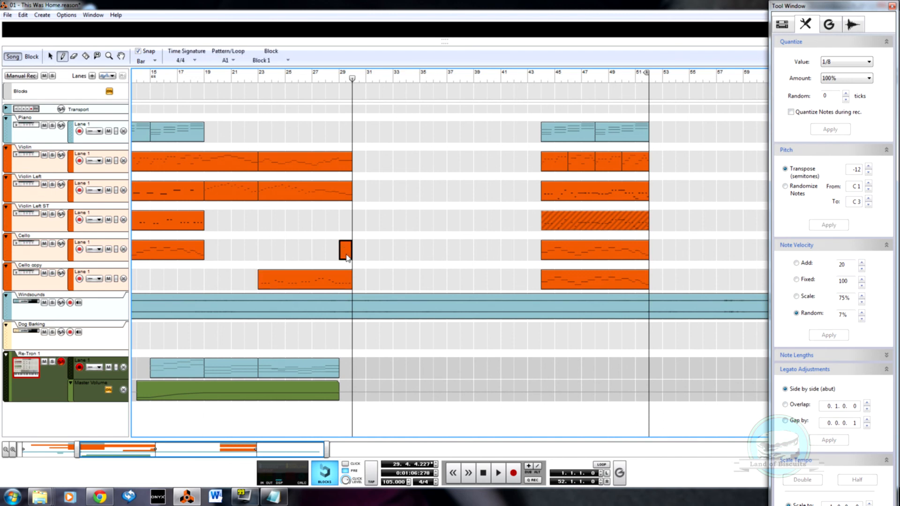
- Draw a one-bar note in the Cello clip at bar 29, filling the clip's full length
{"action": "key", "text": "q"}
{"action": "double_click", "coordinate": [342, 248]}
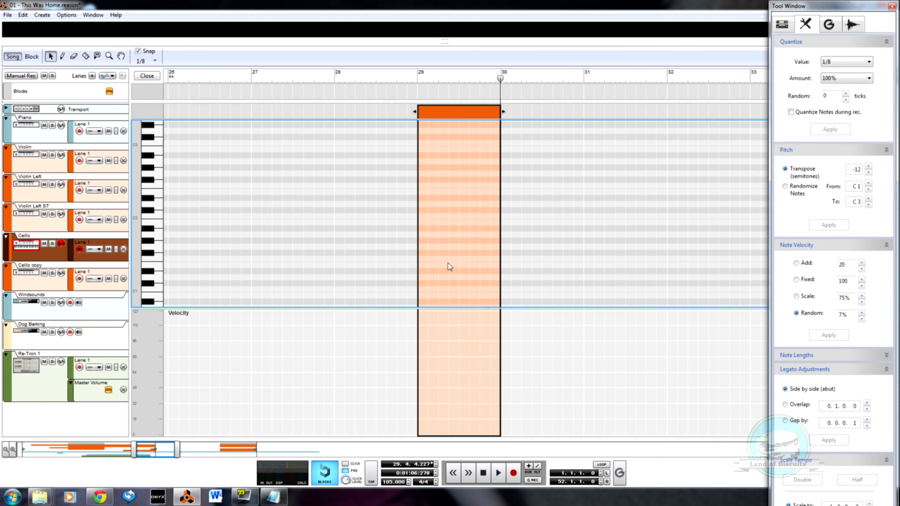
{"action": "scroll", "coordinate": [440, 260], "scroll_direction": "down", "scroll_amount": 2}
{"action": "left_click", "coordinate": [159, 233]}
{"action": "left_click", "coordinate": [162, 247]}
{"action": "key", "text": "w"}
{"action": "mouse_move", "coordinate": [420, 245]}
{"action": "left_mouse_down"}
{"action": "mouse_move", "coordinate": [509, 243]}
{"action": "mouse_move", "coordinate": [497, 244]}
{"action": "left_mouse_up"}
{"action": "key", "text": "q"}
{"action": "left_click", "coordinate": [154, 76]}
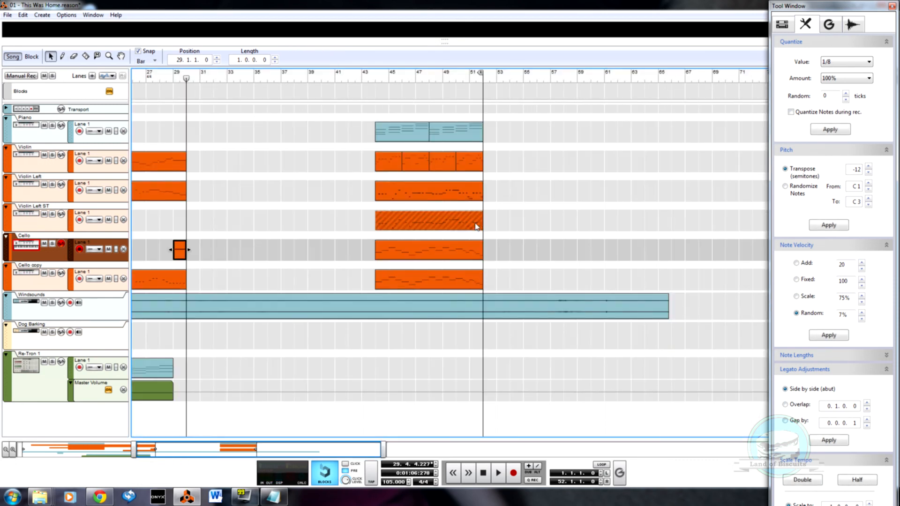
- Trim the end of the Cello copy clip that starts at bar 23 to a length of 6.0.0.0 and play back the ending
{"action": "left_click", "coordinate": [180, 277]}
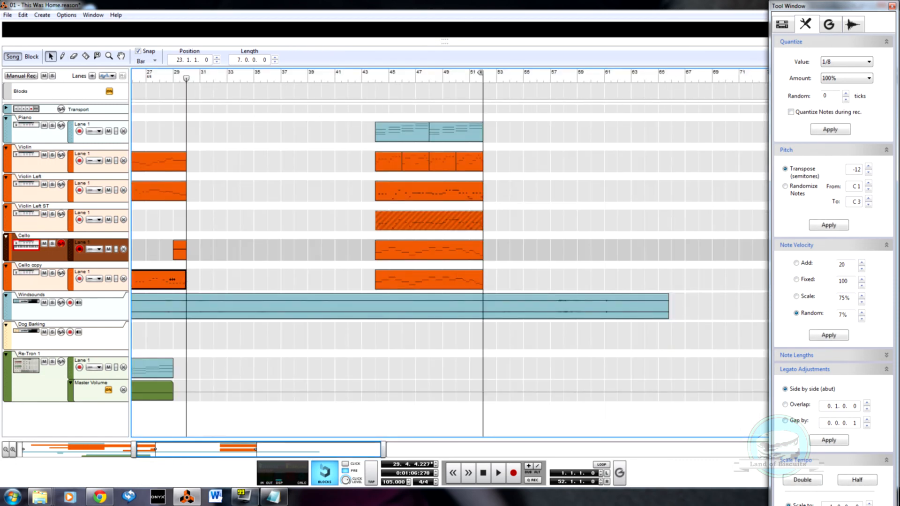
{"action": "left_click_drag", "start_coordinate": [186, 280], "coordinate": [170, 262]}
{"action": "left_click", "coordinate": [155, 78]}
{"action": "key", "text": "space"}
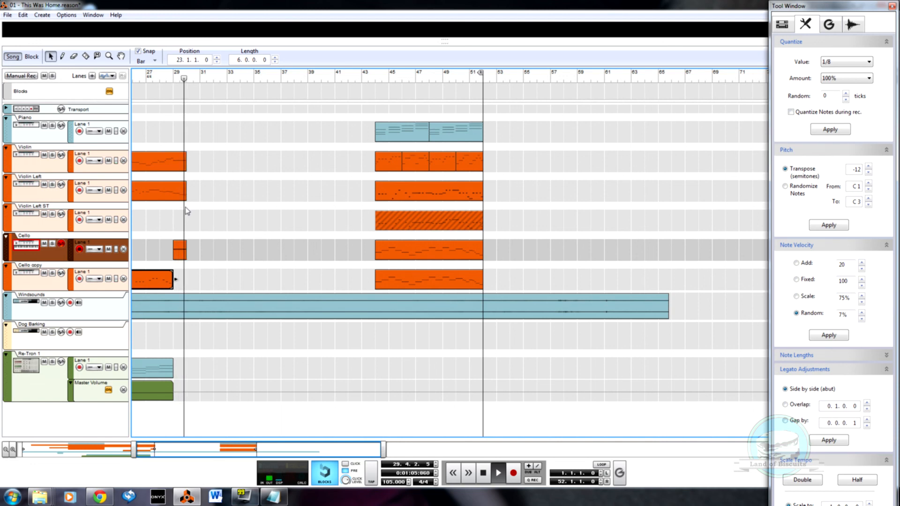
- Lower the Violin Left notes on beats 3 and 4 of bar 28 to A2 and G2
{"action": "double_click", "coordinate": [182, 192]}
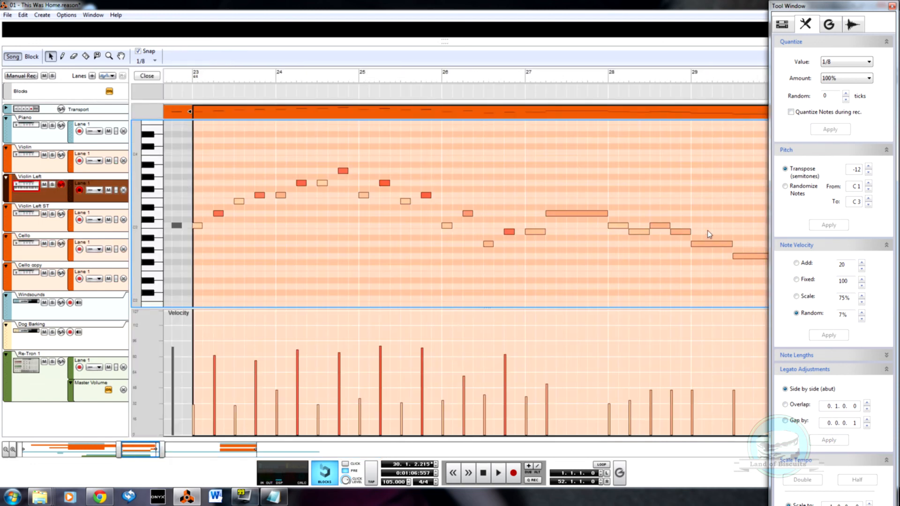
{"action": "left_click_drag", "start_coordinate": [655, 206], "coordinate": [694, 269]}
{"action": "left_click_drag", "start_coordinate": [687, 233], "coordinate": [685, 258]}
{"action": "left_click", "coordinate": [678, 242]}
{"action": "left_click", "coordinate": [708, 259]}
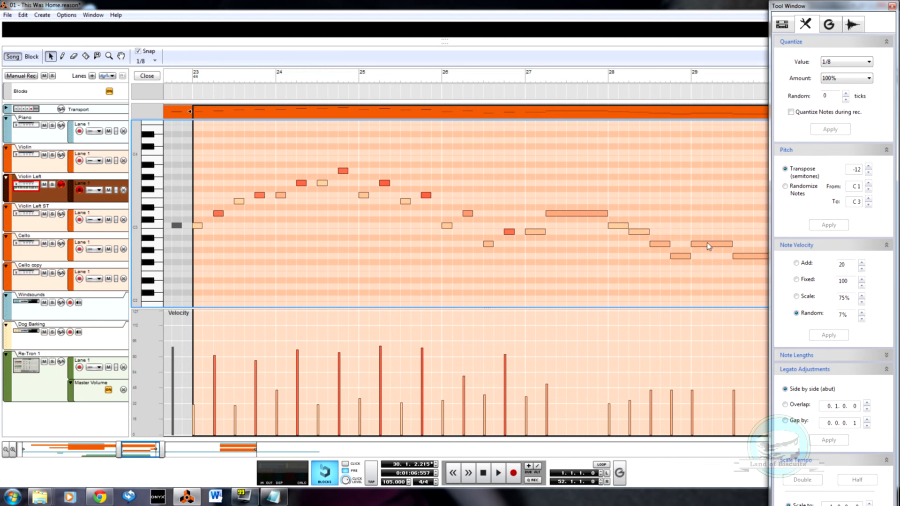
{"action": "left_click", "coordinate": [706, 243]}
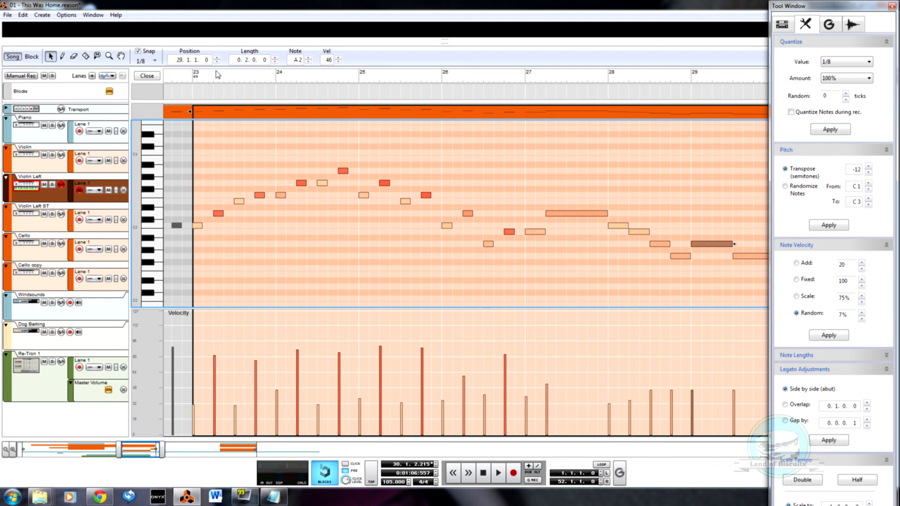
{"action": "left_click", "coordinate": [146, 76]}
- Try lowering the Violin's bar 29 note to C3 and the note before it to D3, play from bar 28, and undo both moves
{"action": "double_click", "coordinate": [222, 159]}
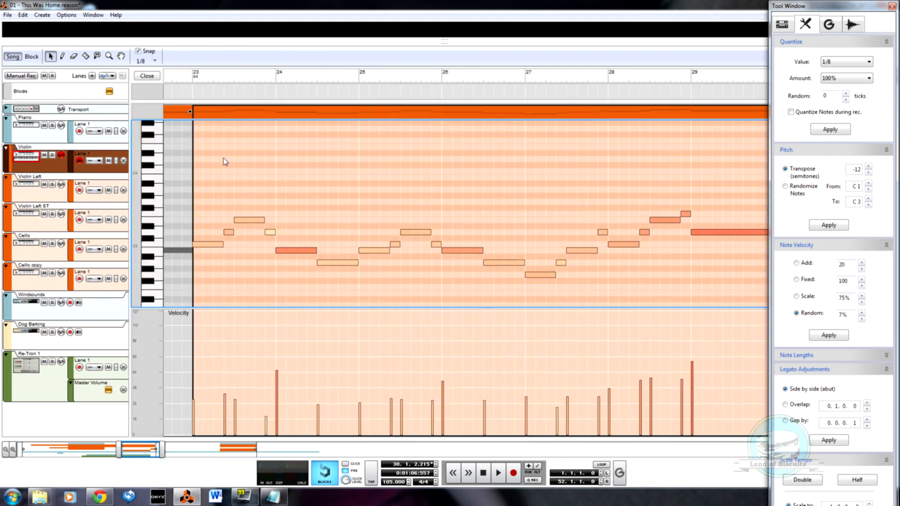
{"action": "left_click_drag", "start_coordinate": [729, 232], "coordinate": [726, 240]}
{"action": "left_click_drag", "start_coordinate": [683, 214], "coordinate": [684, 231]}
{"action": "left_click", "coordinate": [608, 86]}
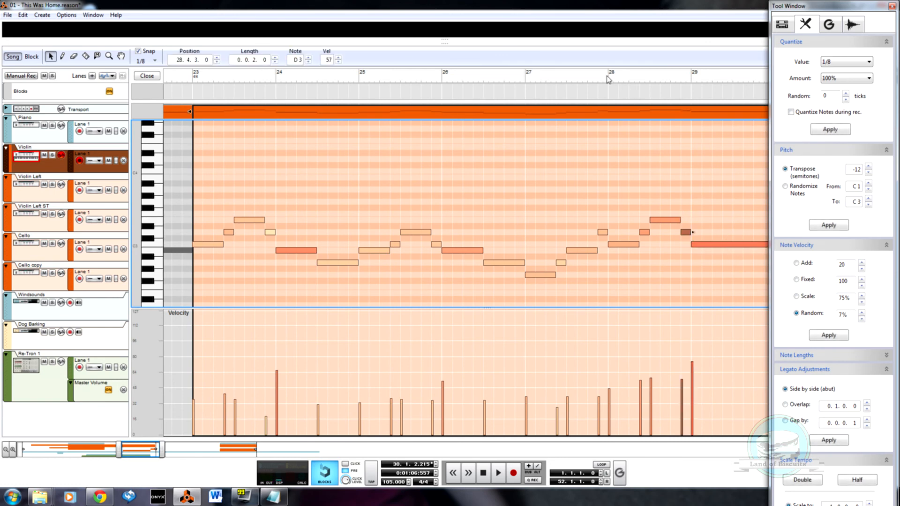
{"action": "key", "text": "space"}
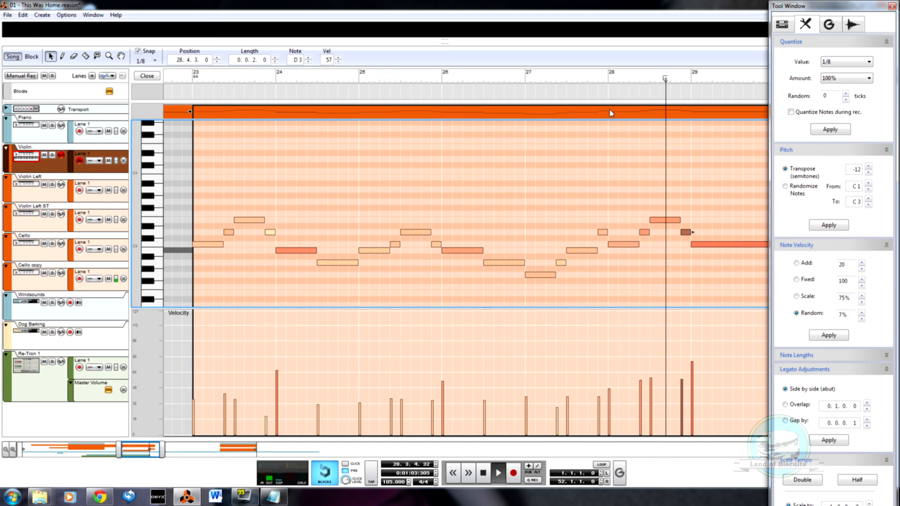
{"action": "key", "text": "space"}
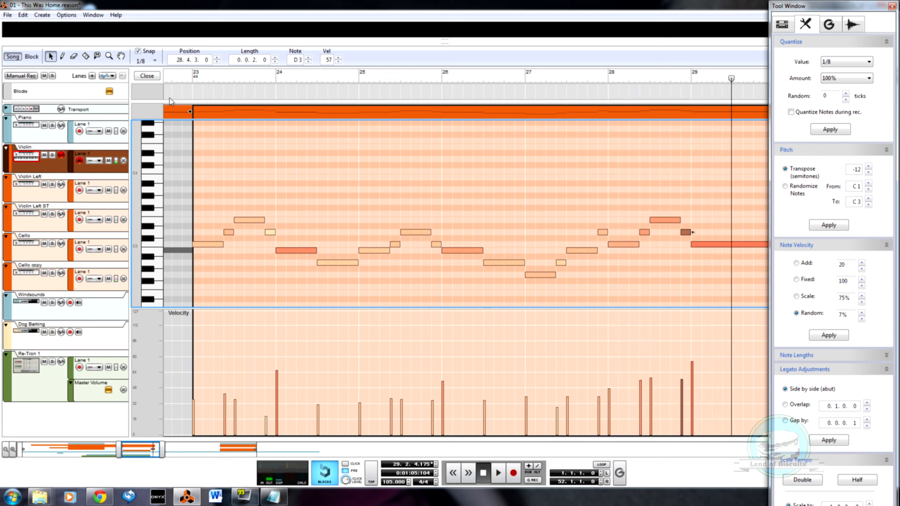
{"action": "key", "text": "ctrl+z"}
{"action": "key", "text": "ctrl+z"}
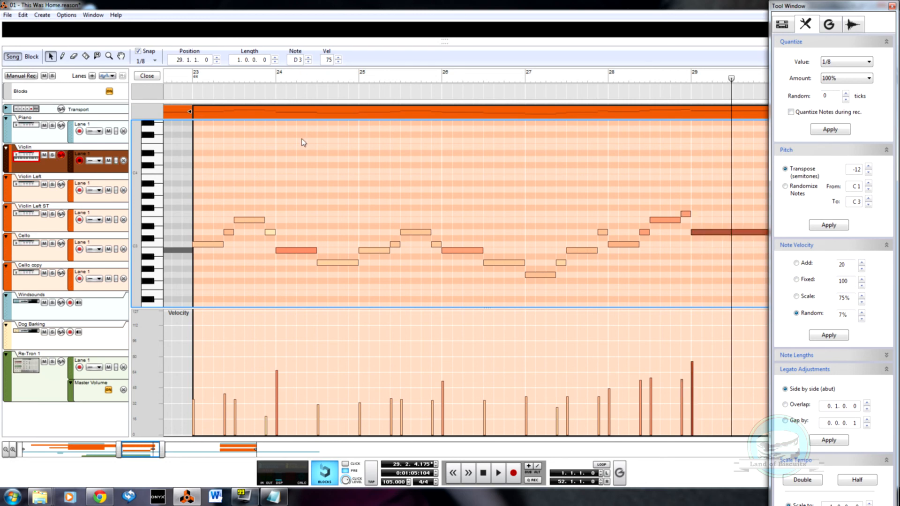
{"action": "left_click", "coordinate": [149, 81]}
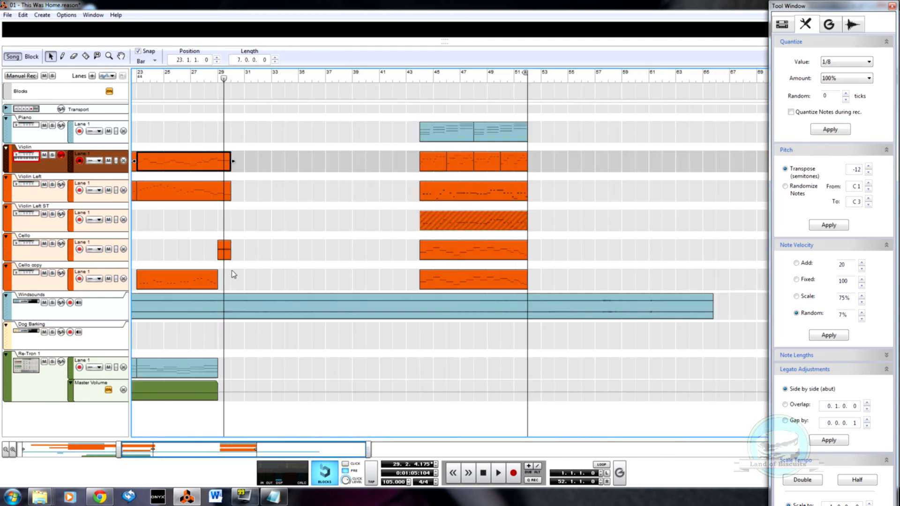
- Examine the Cello note at bar 29 and the Violin Left notes across bars 28 and 29
{"action": "double_click", "coordinate": [223, 248]}
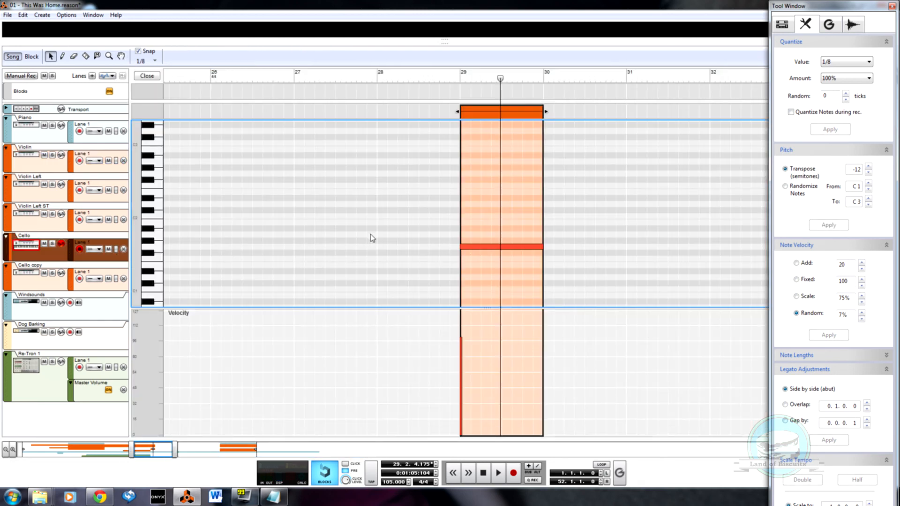
{"action": "left_click", "coordinate": [142, 76]}
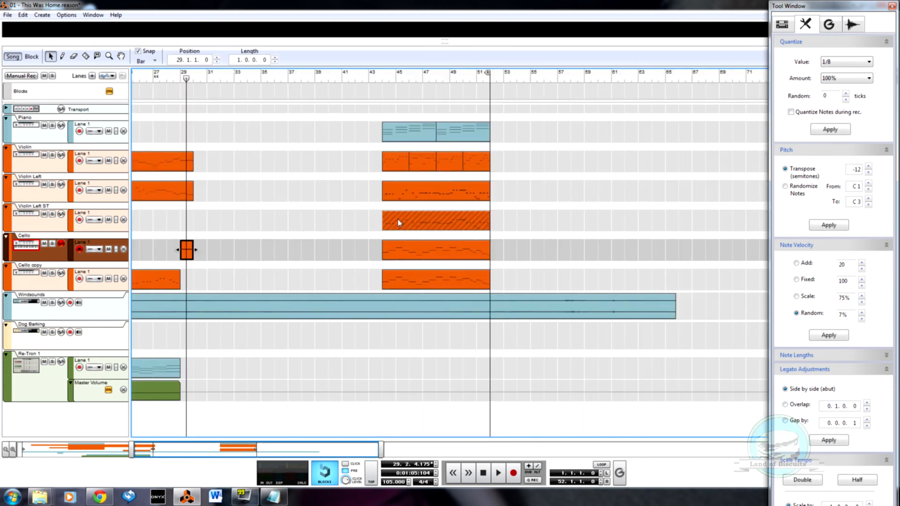
{"action": "left_click_drag", "start_coordinate": [133, 452], "coordinate": [114, 453]}
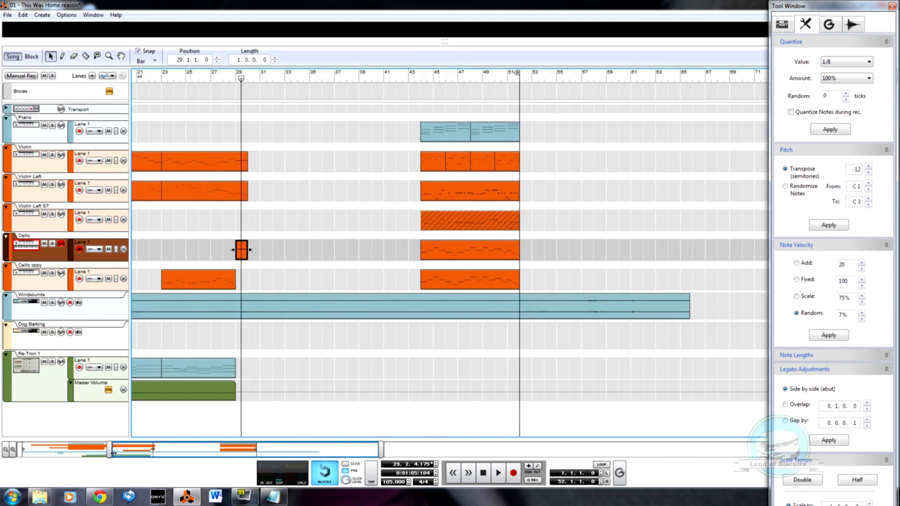
{"action": "double_click", "coordinate": [232, 194]}
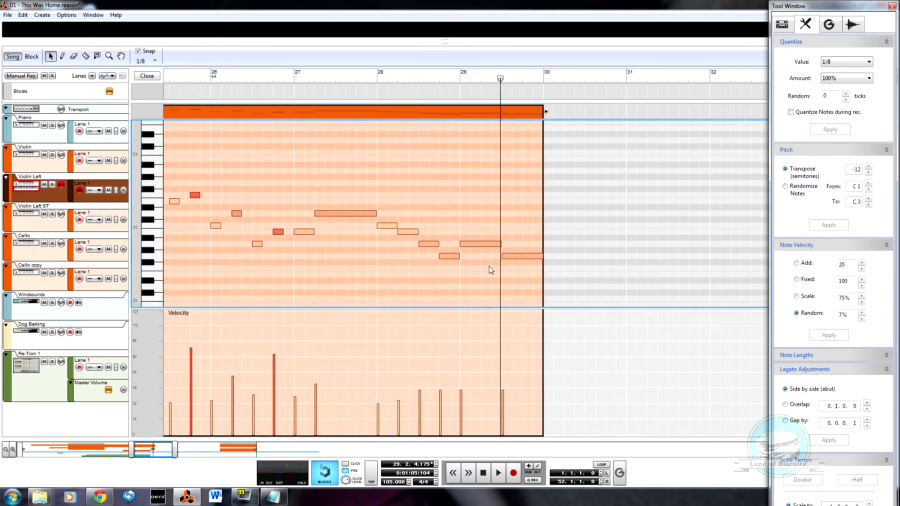
{"action": "left_click", "coordinate": [141, 76]}
- Check the pitch of each note in the Re-Tron 1 chord at bar 28
{"action": "double_click", "coordinate": [166, 372]}
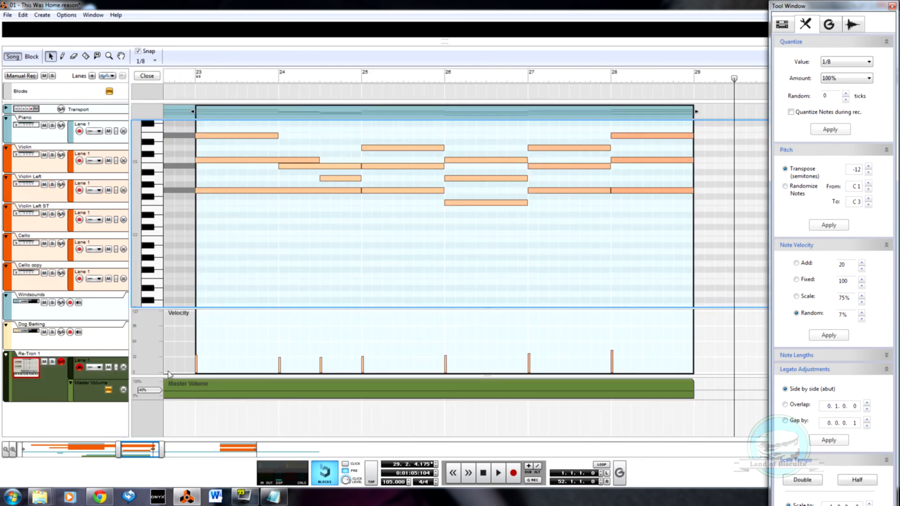
{"action": "left_click", "coordinate": [623, 190]}
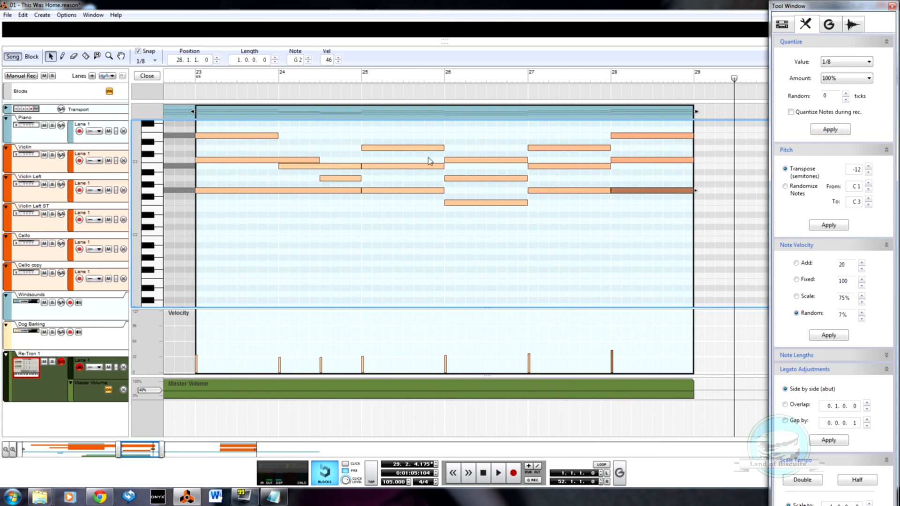
{"action": "left_click", "coordinate": [633, 161]}
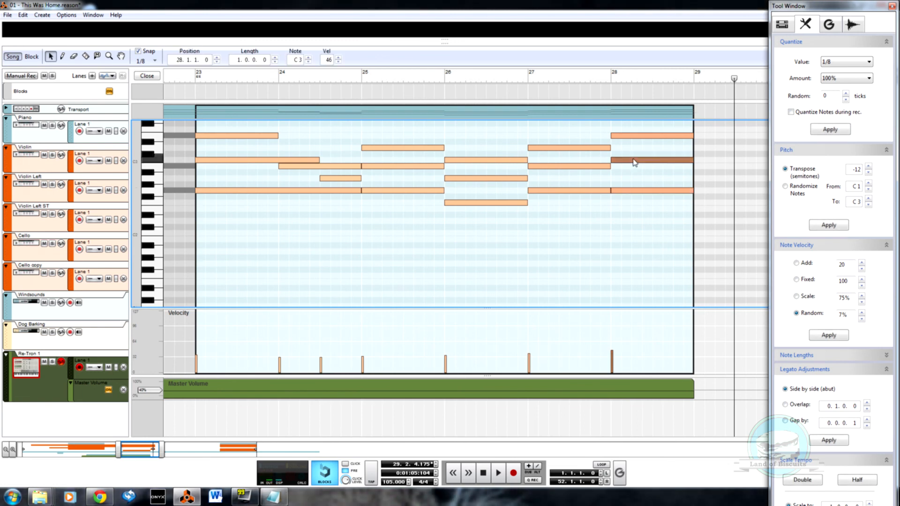
{"action": "left_click", "coordinate": [638, 136]}
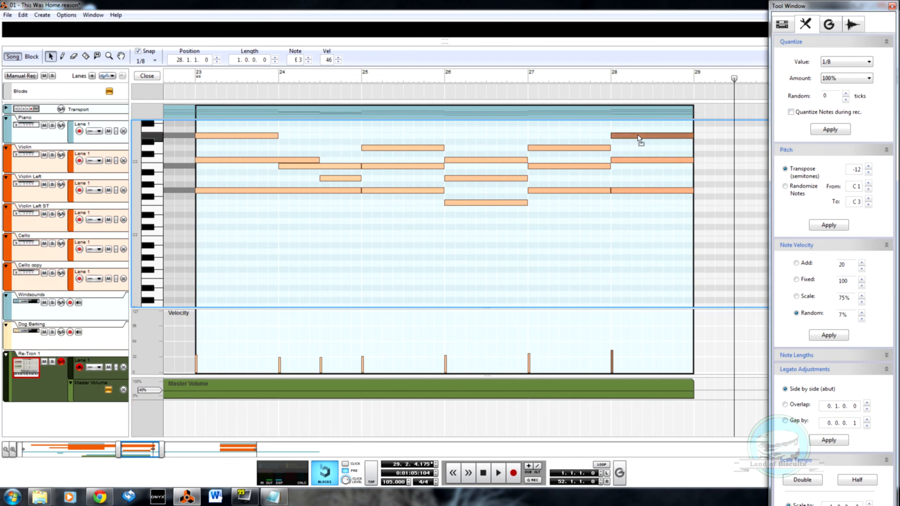
{"action": "left_click", "coordinate": [636, 162]}
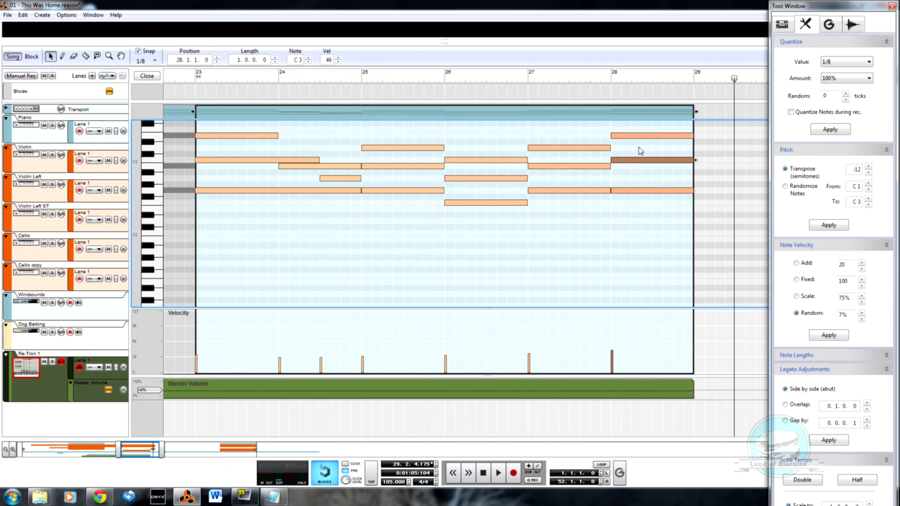
{"action": "left_click", "coordinate": [638, 136]}
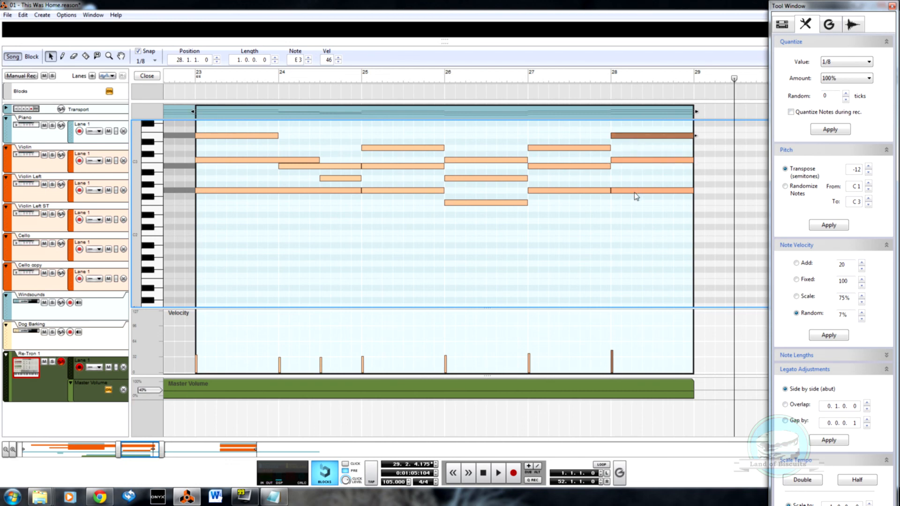
{"action": "left_click", "coordinate": [635, 191]}
{"action": "left_click", "coordinate": [154, 76]}
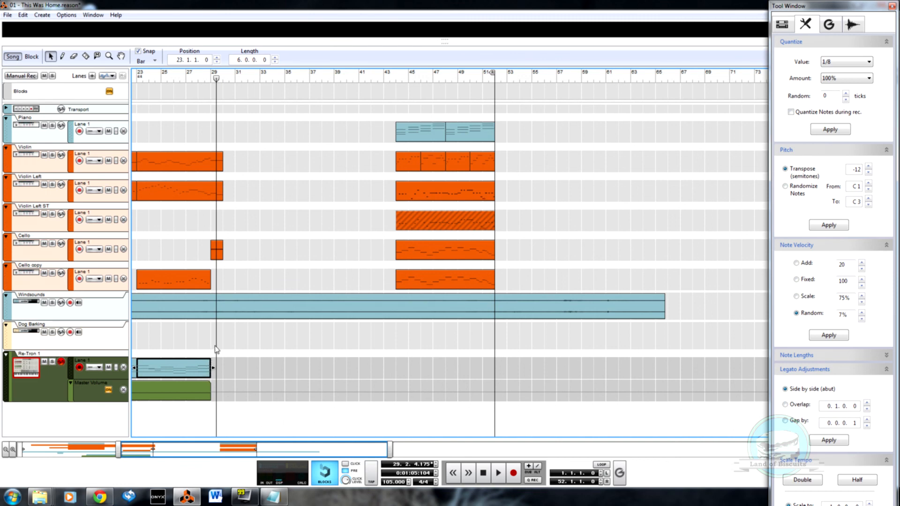
- Move the playhead to bar 29 and examine the Violin clip's notes around it
{"action": "mouse_move", "coordinate": [218, 83]}
{"action": "left_mouse_down"}
{"action": "mouse_move", "coordinate": [248, 83]}
{"action": "mouse_move", "coordinate": [209, 83]}
{"action": "mouse_move", "coordinate": [233, 98]}
{"action": "mouse_move", "coordinate": [214, 107]}
{"action": "left_mouse_up"}
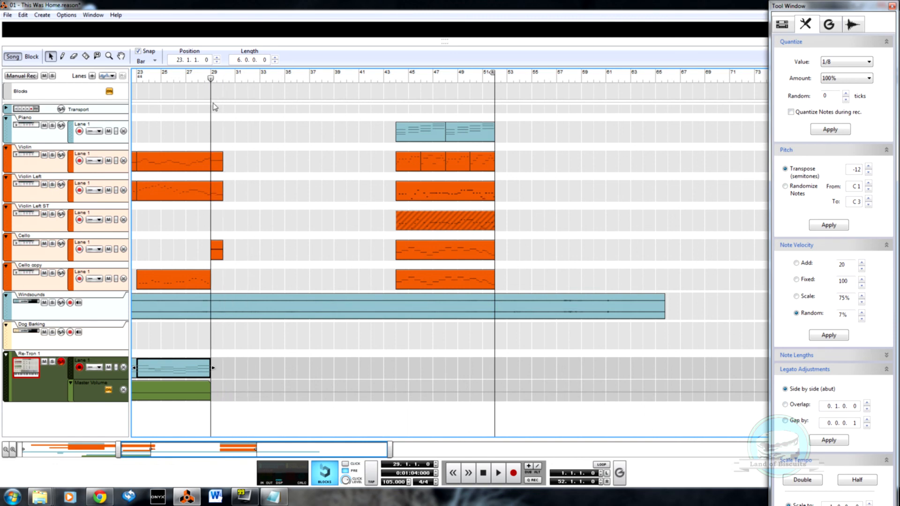
{"action": "double_click", "coordinate": [215, 160]}
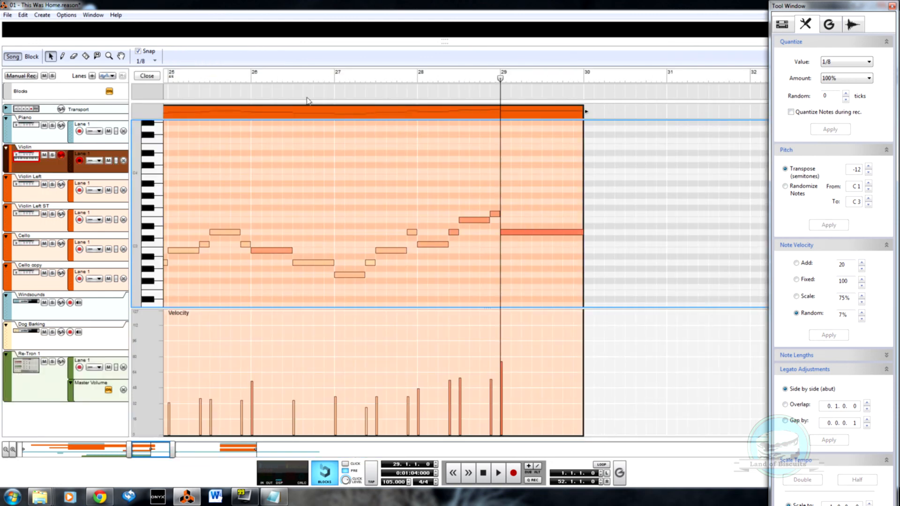
{"action": "left_click", "coordinate": [145, 76]}
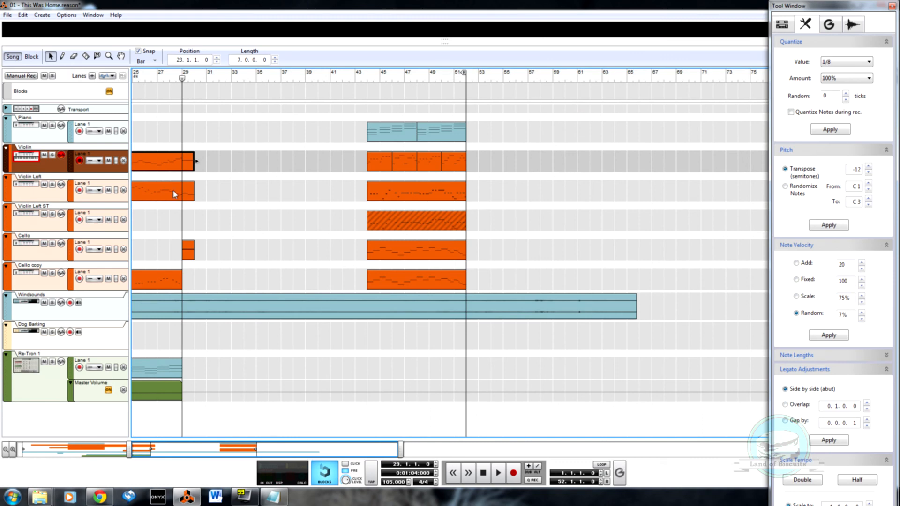